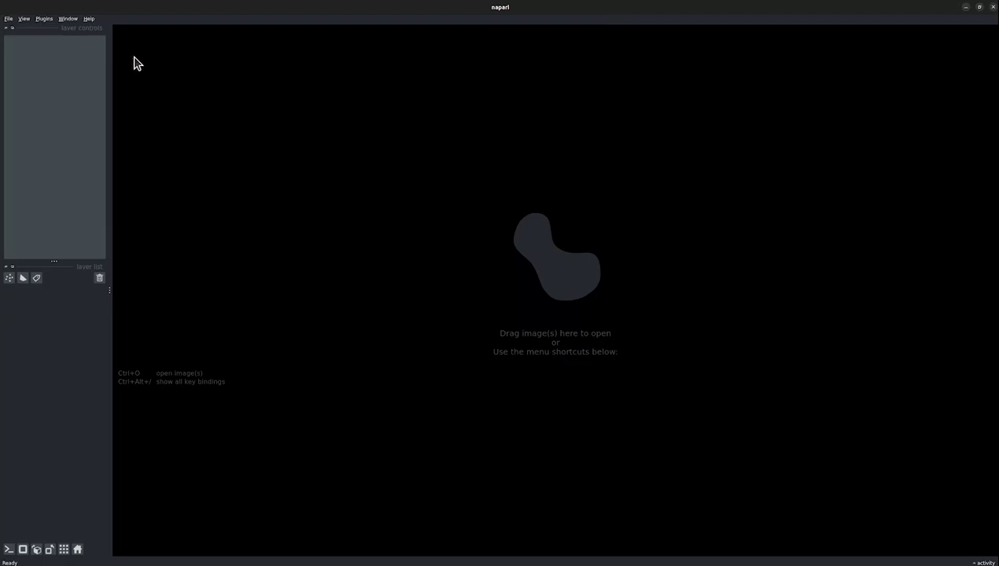
- Open the Annotator 3d tool of the SegmentAnything for Microscopy plugin
click(44, 21)
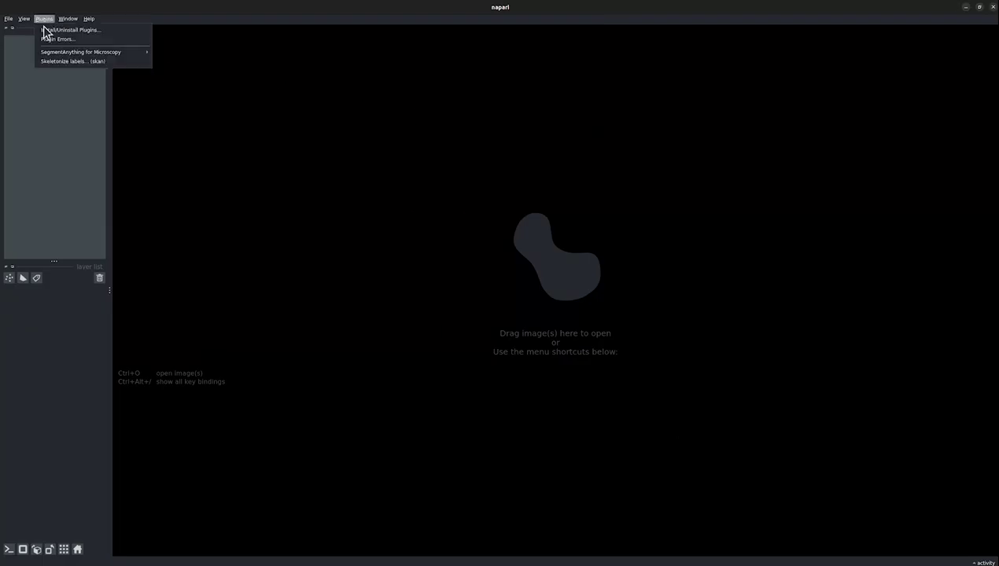
mouse_move(45, 53)
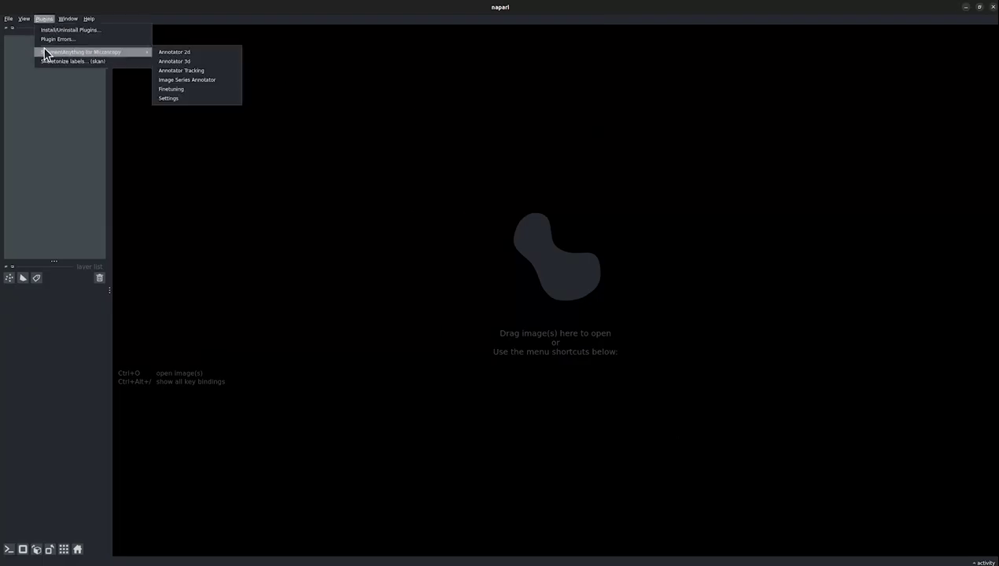
click(201, 63)
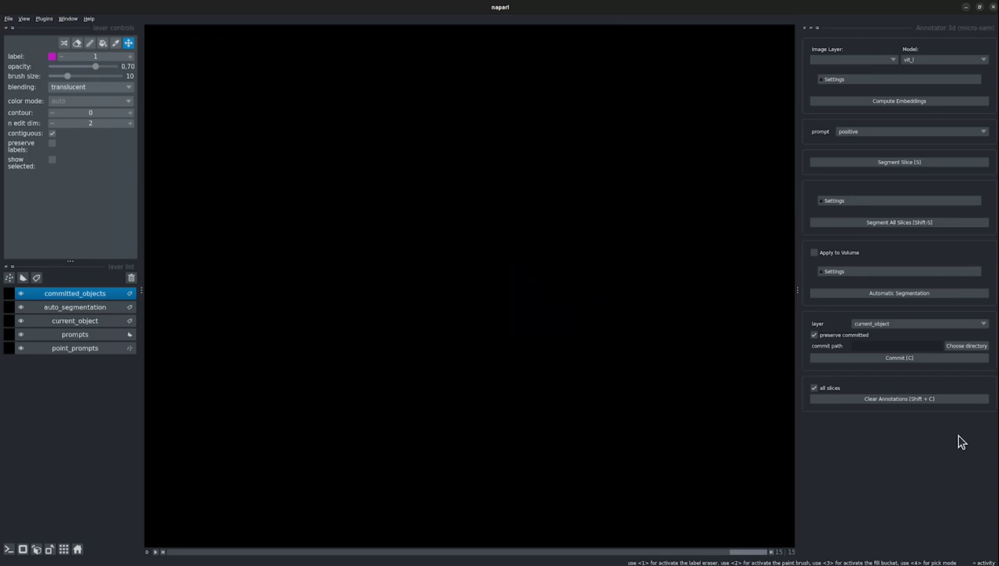
- Load the Lucchi++ 3d sample dataset and move its image layer below all the annotation layers
click(8, 18)
mouse_move(12, 69)
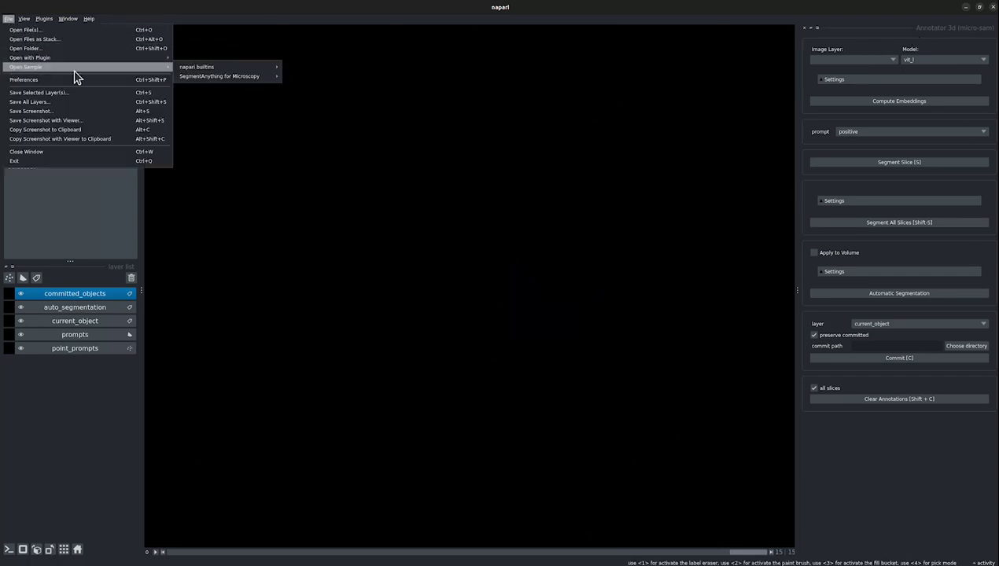
mouse_move(236, 77)
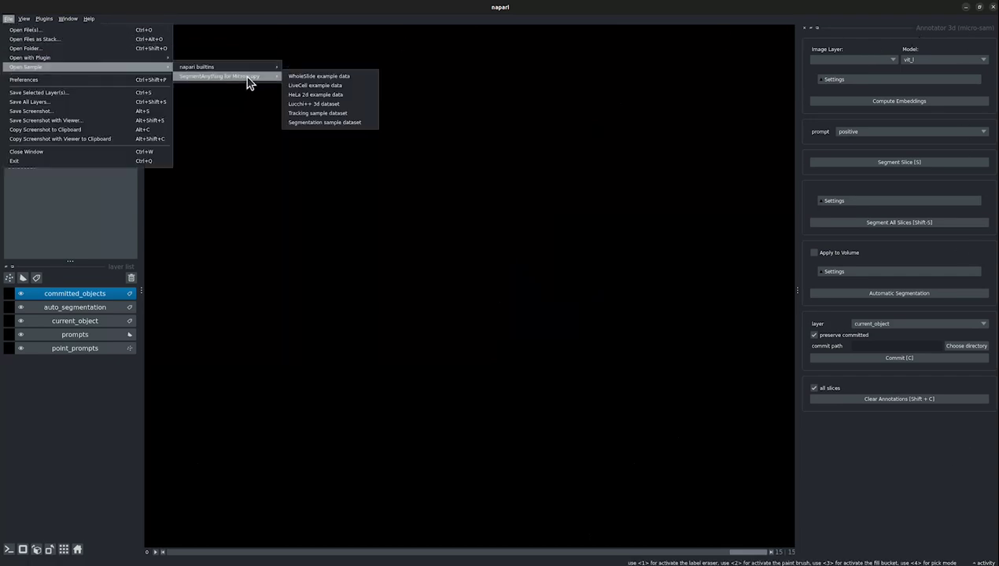
click(330, 104)
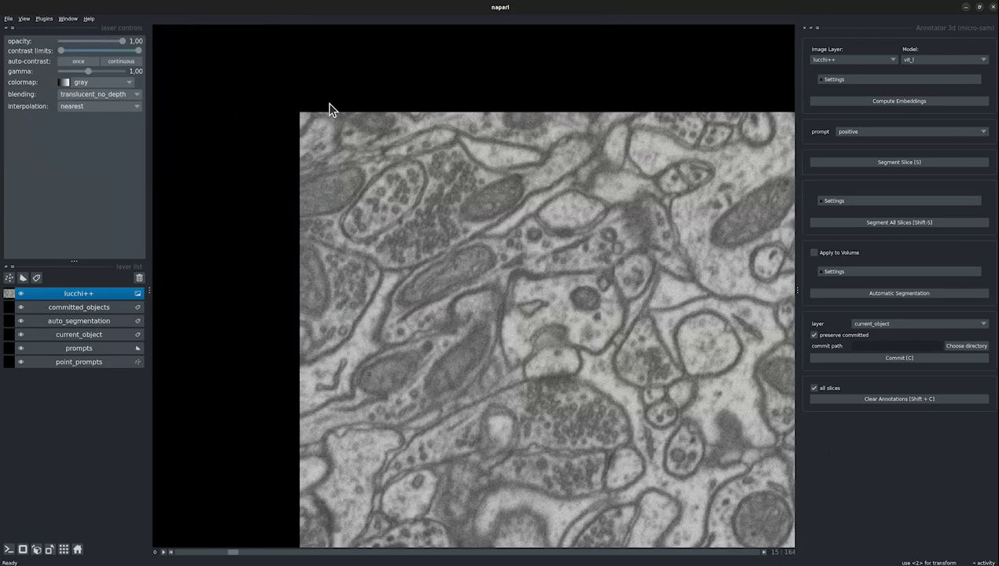
scroll(512, 236, down, 4)
drag(539, 256, 476, 231)
scroll(482, 252, up, 4)
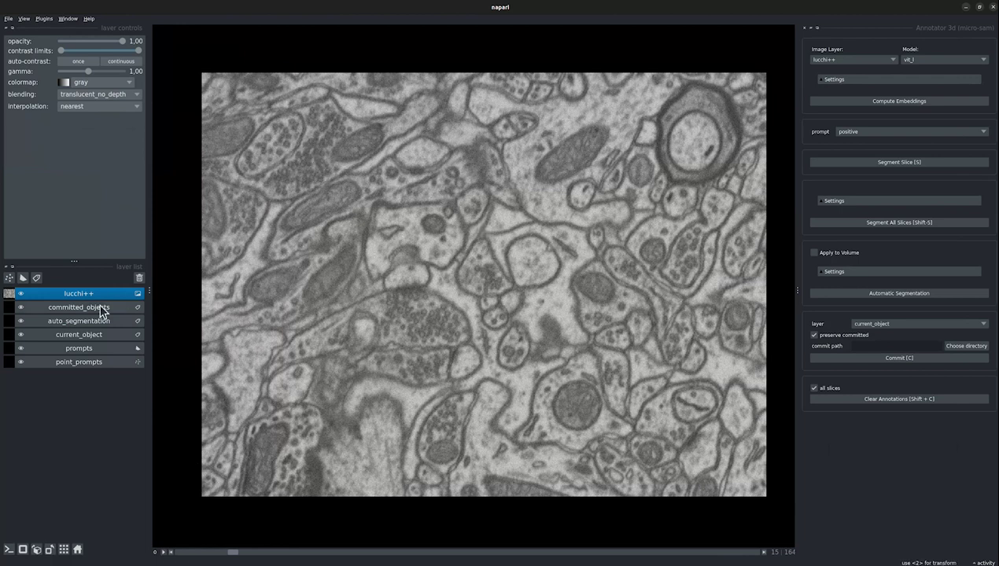
drag(82, 295, 83, 367)
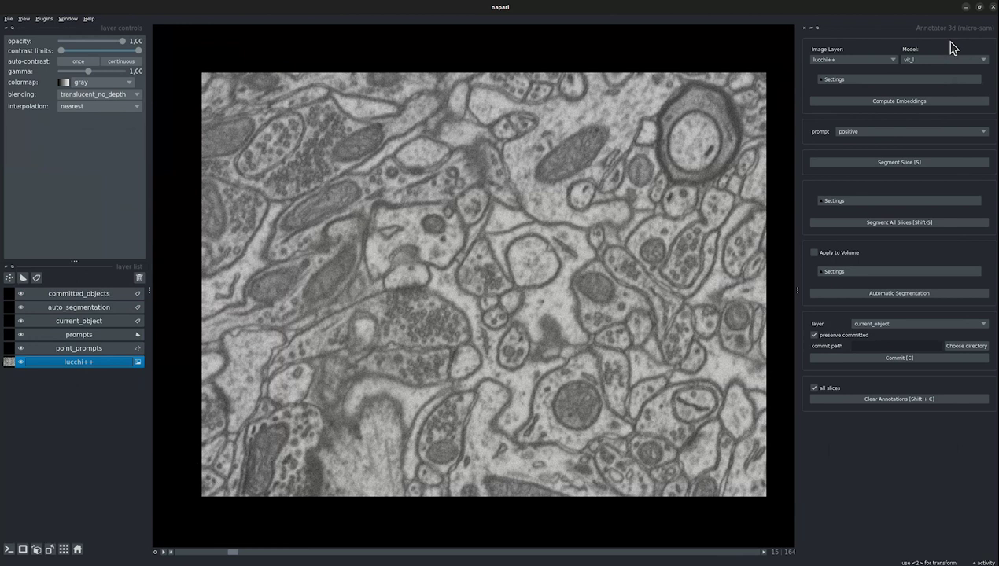
- Set the embeddings save path to test_embeddings.zarr and load its precomputed embeddings for the vit_b_em_organelles model
click(925, 82)
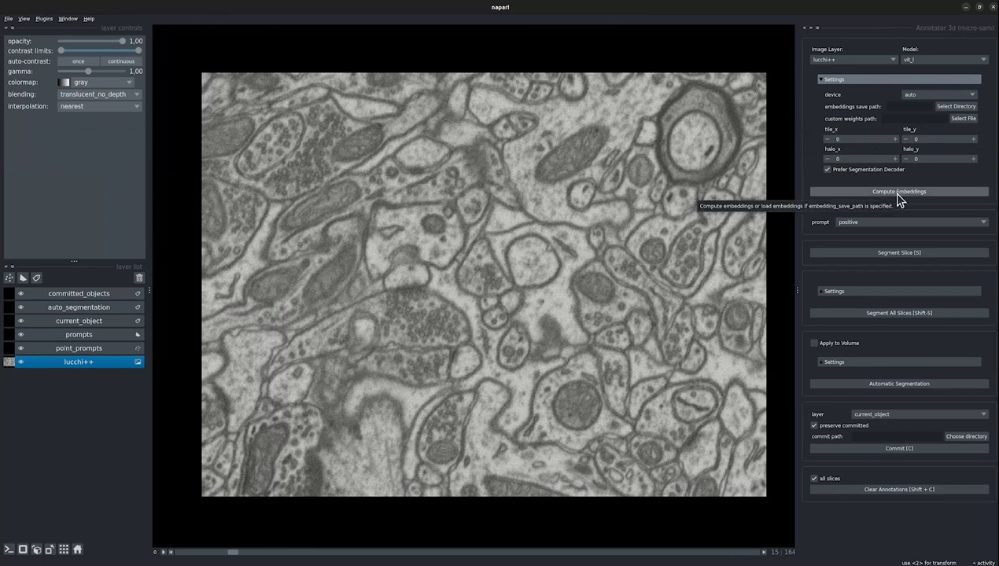
click(954, 107)
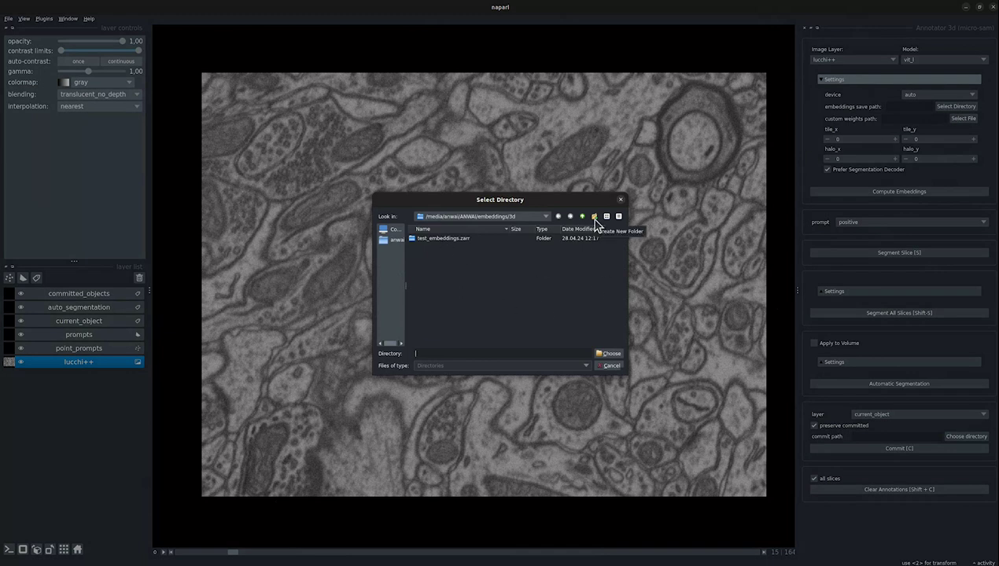
click(479, 240)
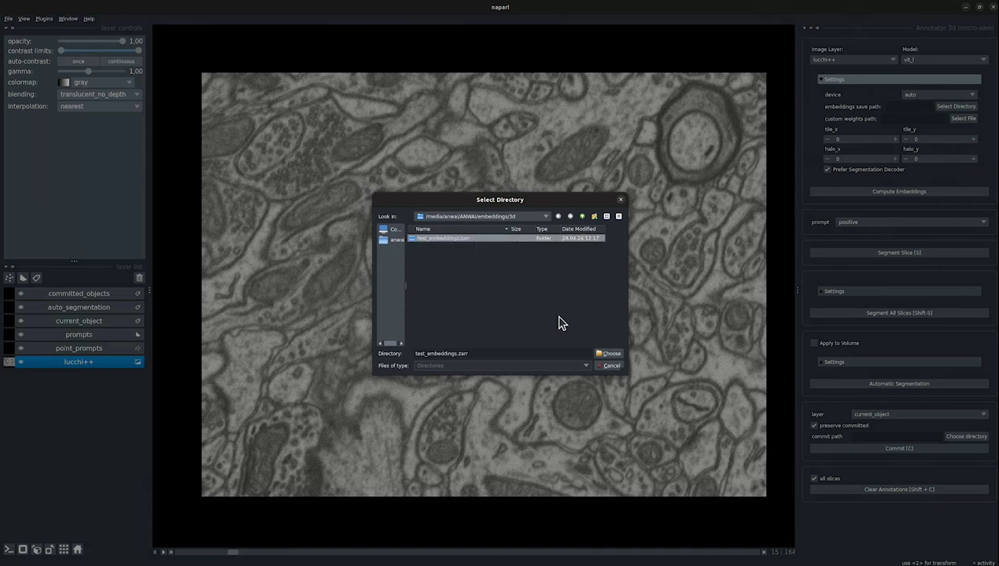
click(607, 354)
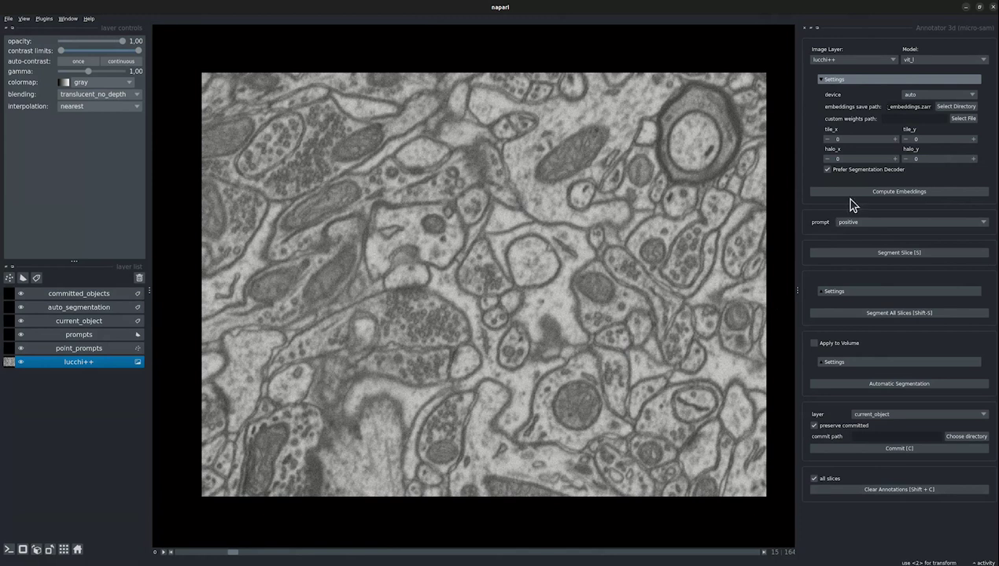
click(869, 196)
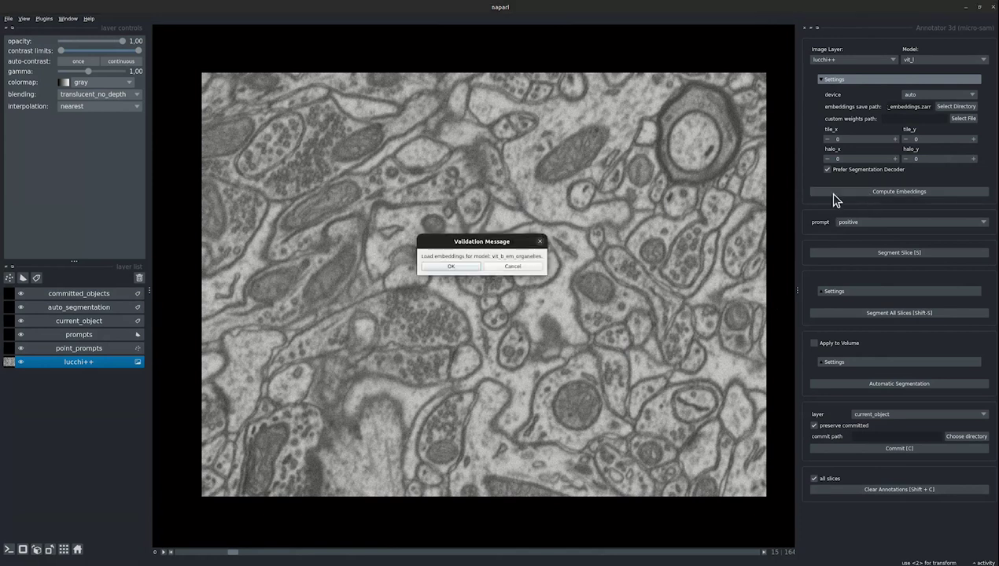
click(470, 266)
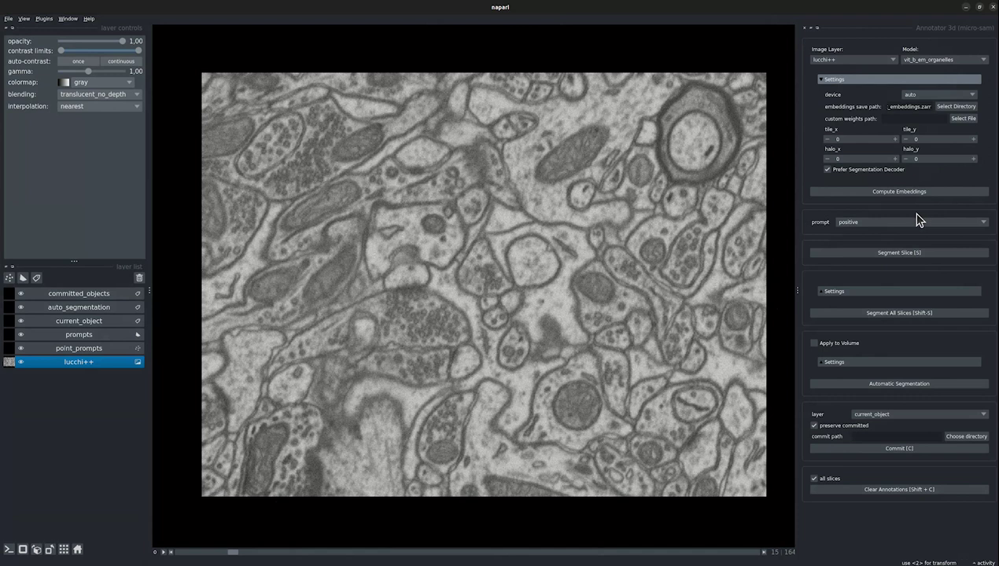
click(859, 79)
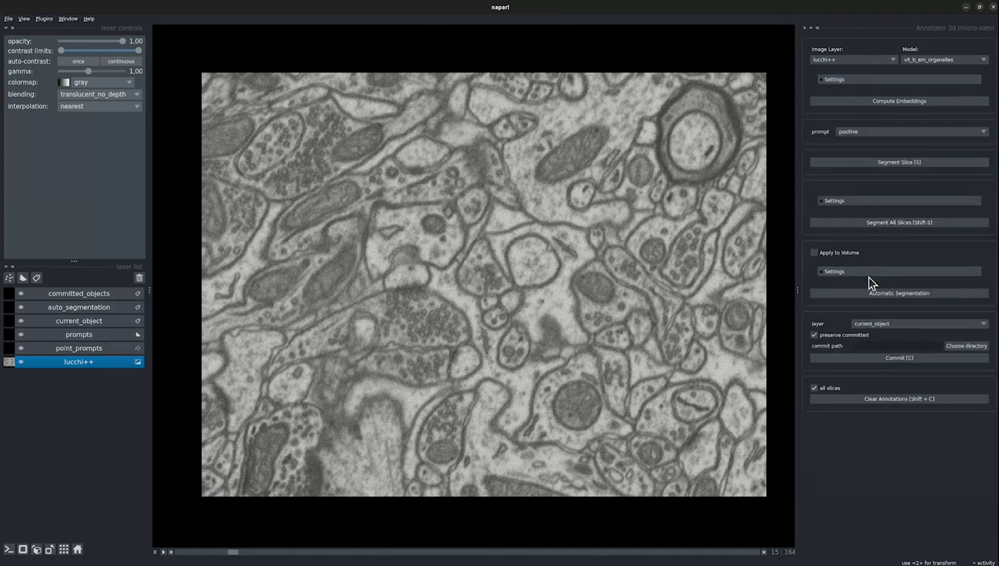
- Run automatic segmentation on slice 15 only and compare it with the neighbouring slices
click(866, 297)
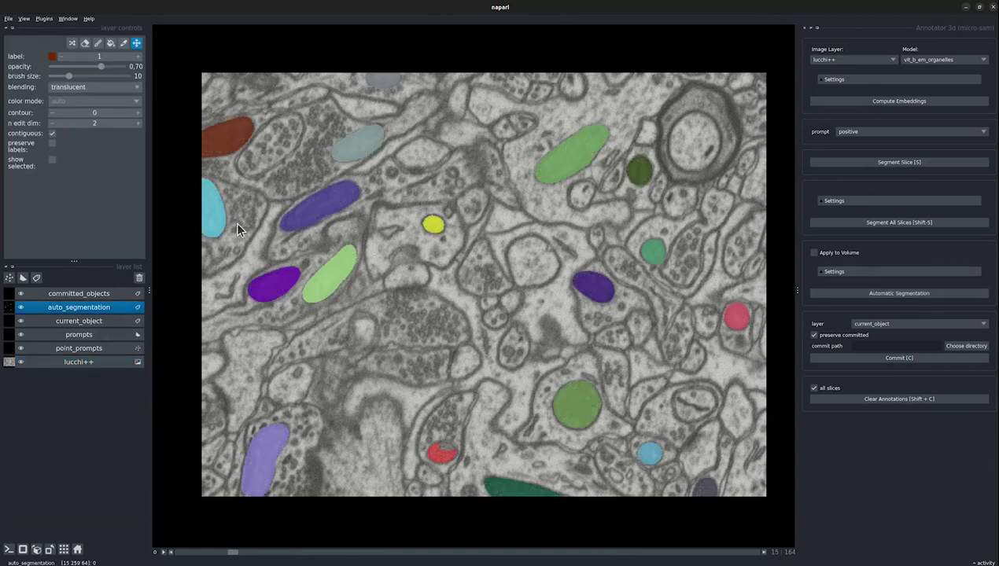
key(Left)
key(Right)
key(Left)
key(Right)
key(Left)
key(Right)
- Run automatic segmentation on the whole volume with the activity display open
click(814, 253)
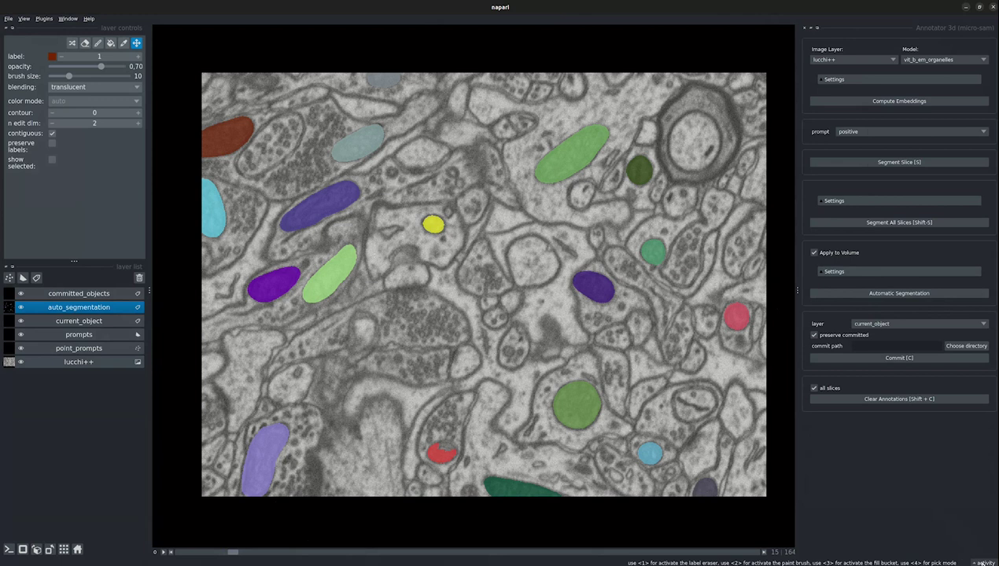
click(982, 563)
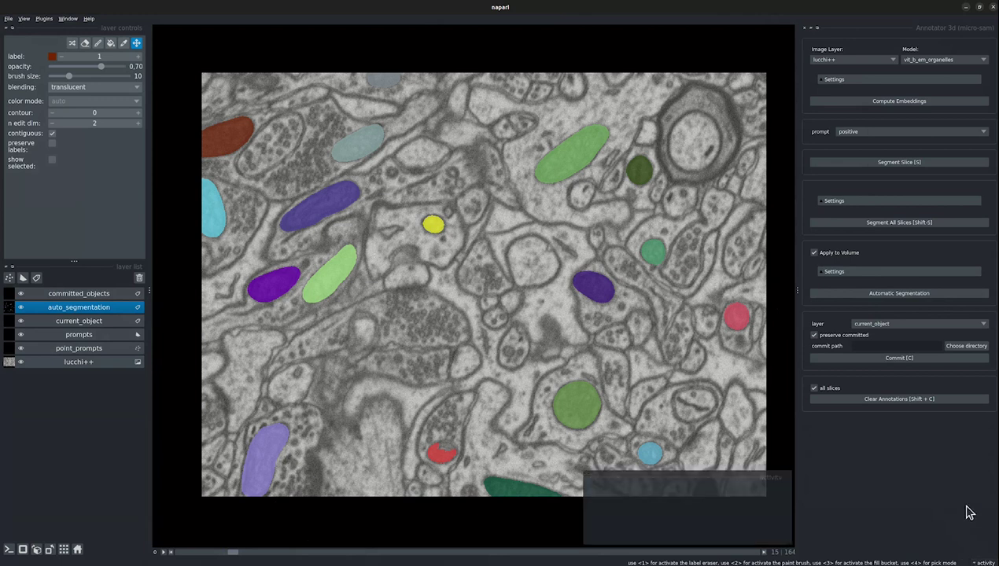
click(861, 297)
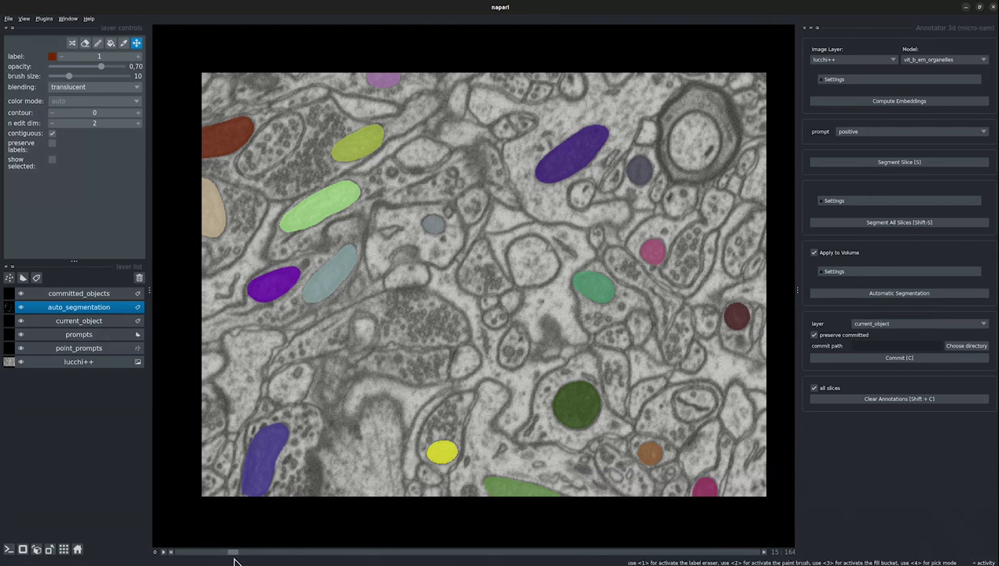
- Examine the volume segmentation from slice 163 back to about slice 141 for incomplete or wrongly segmented objects
drag(236, 557, 774, 542)
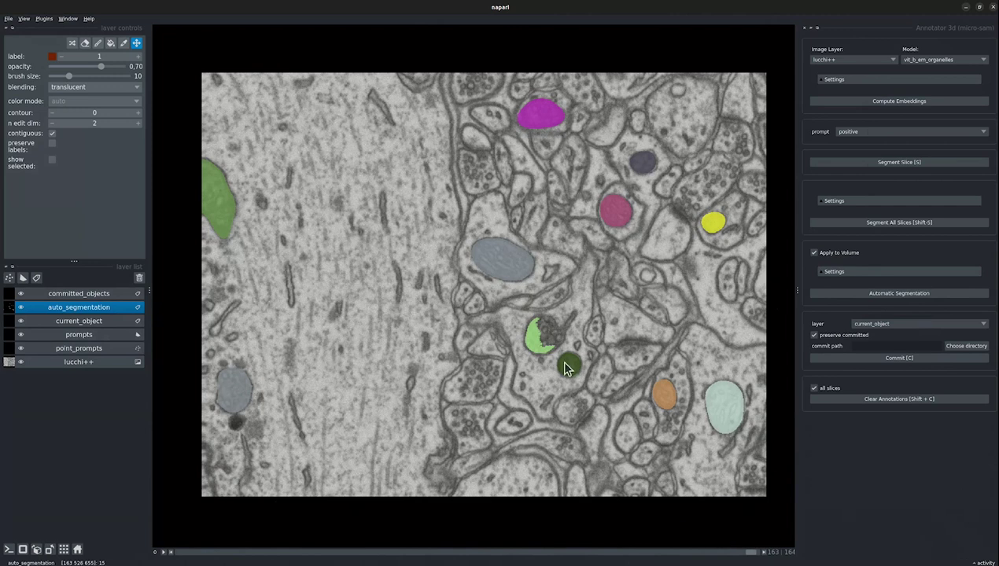
key(Left)
key(Left)
key(Left)
key(Left)
key(Left)
key(Left)
key(Left)
key(Left)
key(Left)
key(Left)
key(Left)
key(Left)
key(Left)
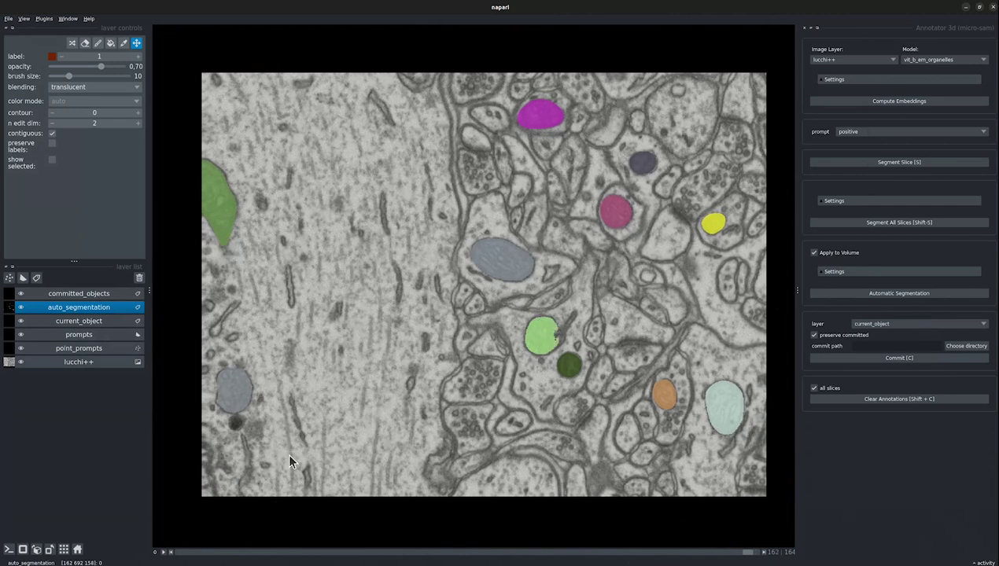
key(Left)
key(Left)
key(Left)
key(Left)
key(Left)
key(Left)
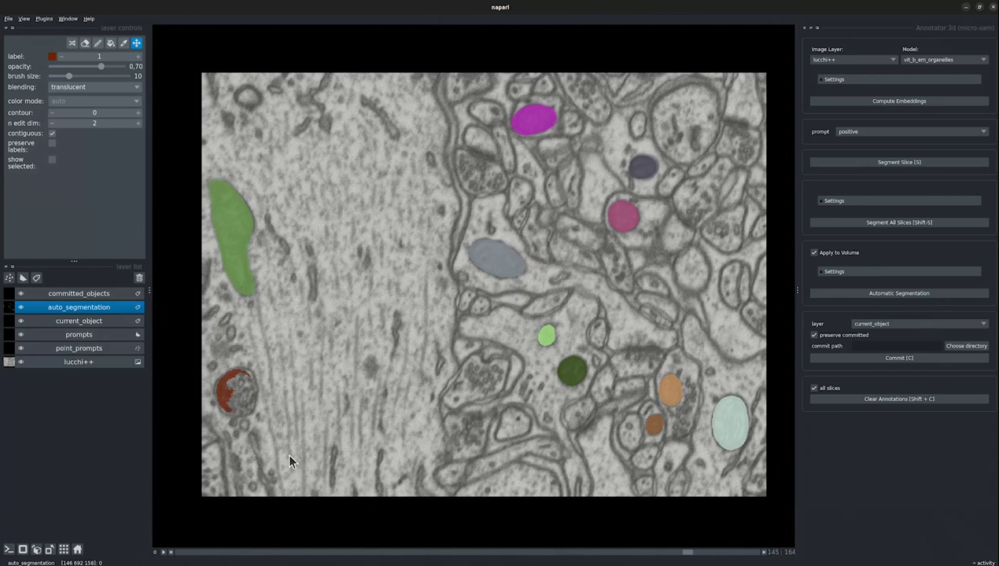
key(Right)
key(Right)
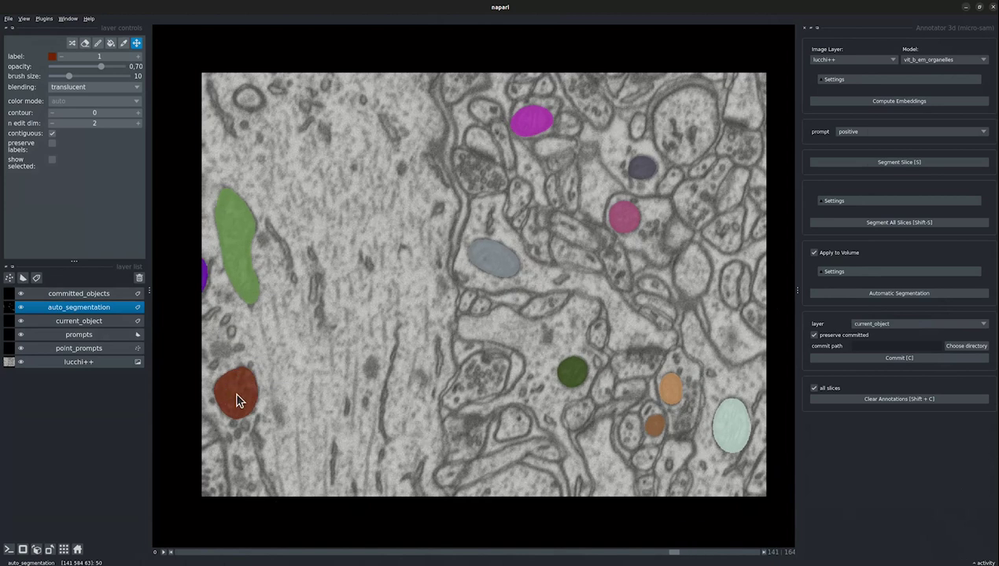
- Examine the object near the image's lower-left edge and the light green central one between slices 141 and 163
key(Left)
key(Right)
key(Right)
key(Right)
key(Right)
key(Right)
key(Right)
key(Right)
key(Right)
key(Right)
key(Right)
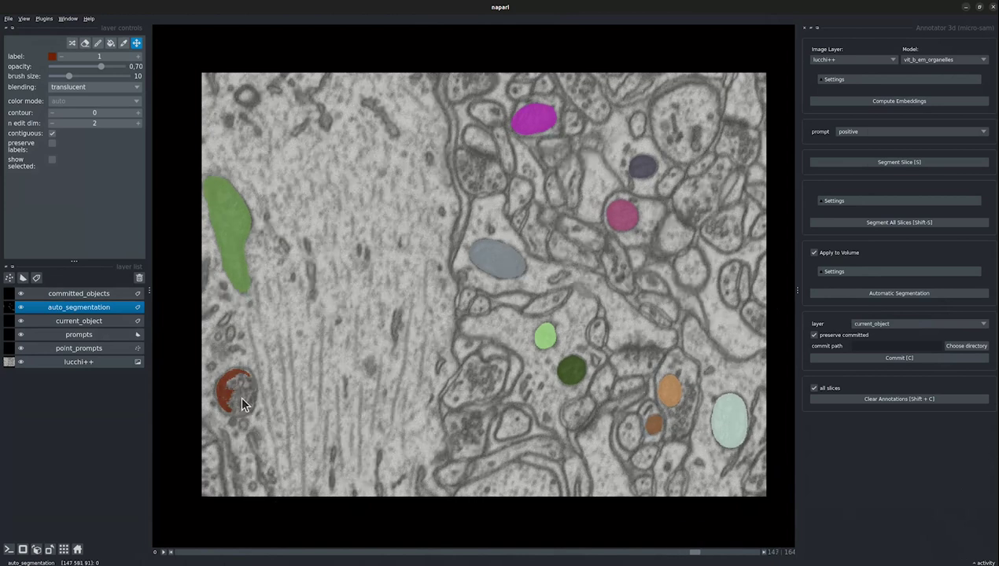
key(Right)
key(Right)
key(Right)
key(Right)
key(Right)
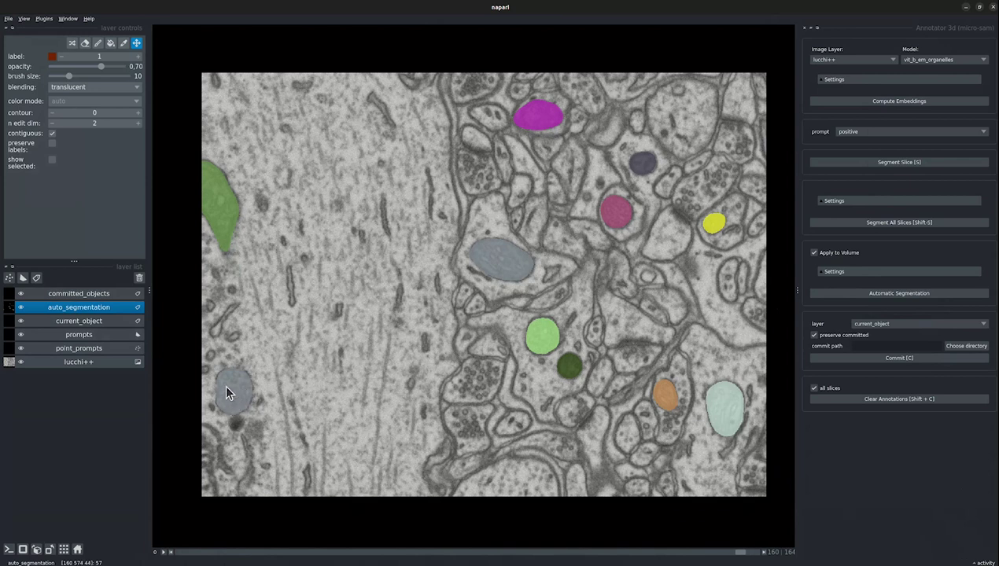
key(Right)
key(Right)
key(Right)
key(Right)
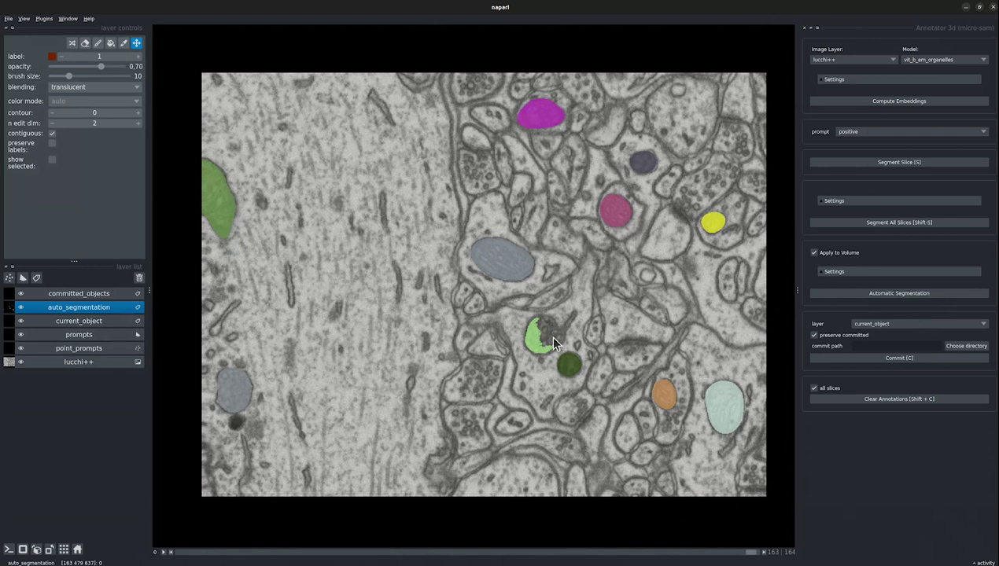
key(Left)
- Pick background label 0 and fill the incomplete light green object near the centre with it, using 3 edit dimensions
click(123, 43)
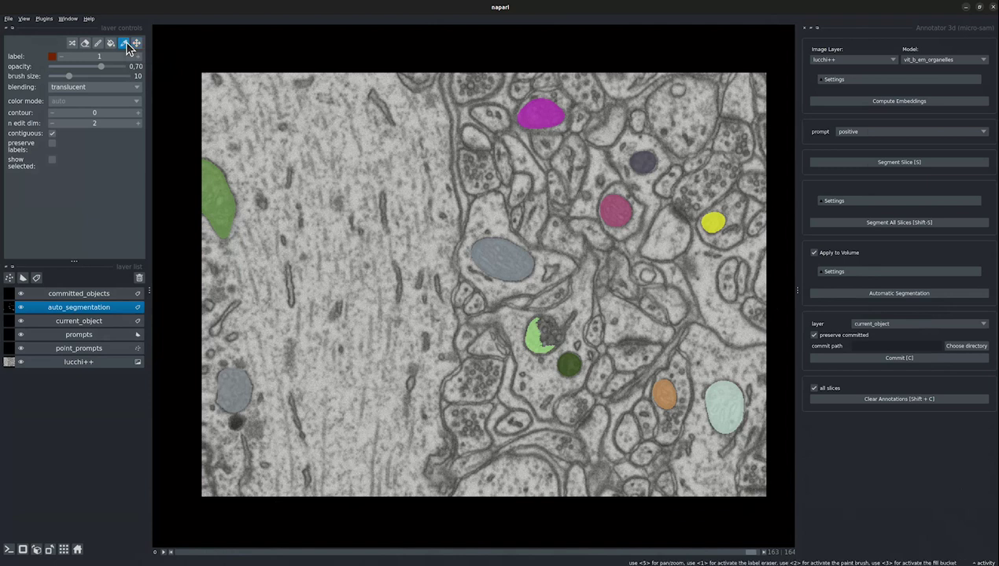
click(336, 218)
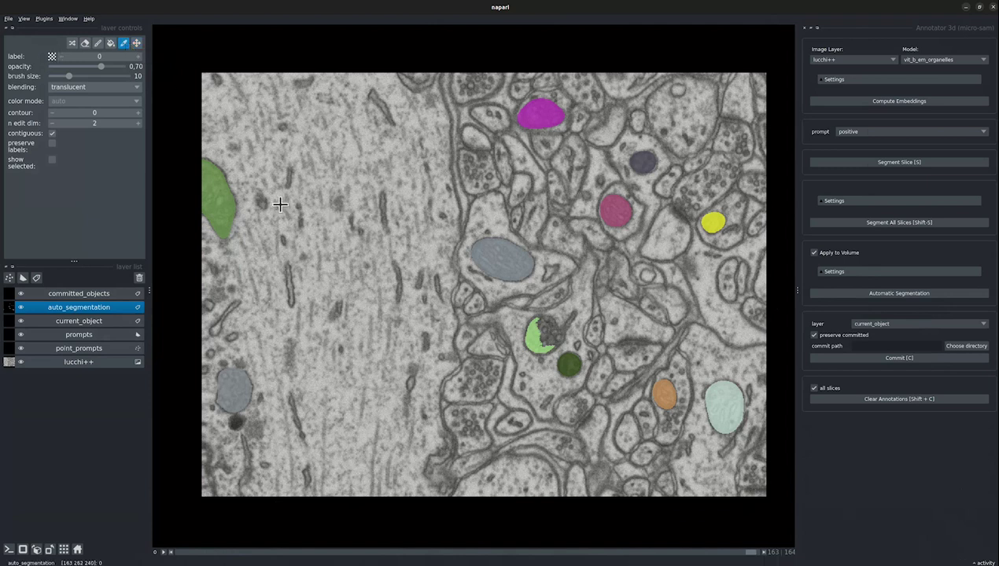
click(111, 44)
click(535, 339)
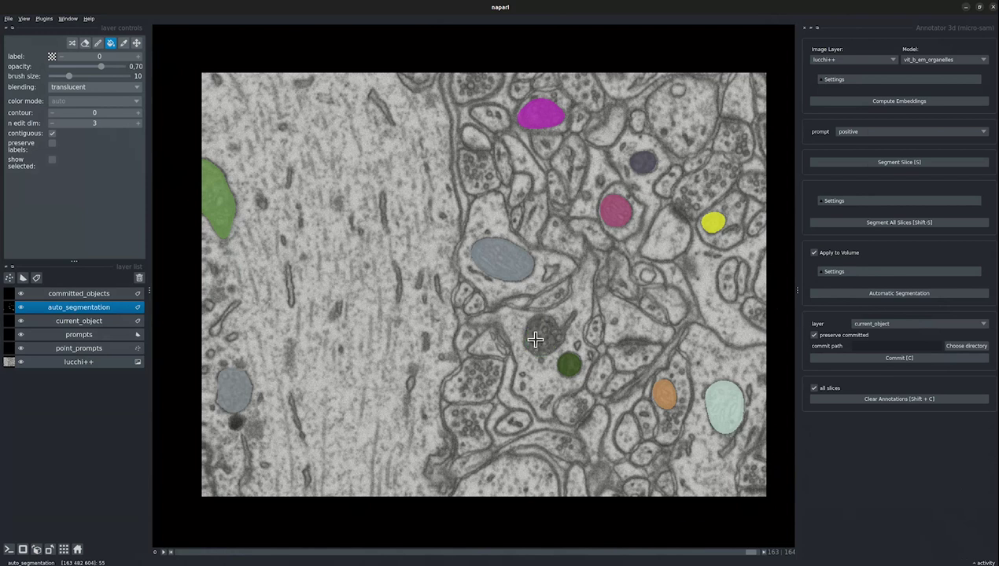
- Erase the red-brown and grey objects near the image's lower-left edge through the volume by filling them with label 0
key(Left)
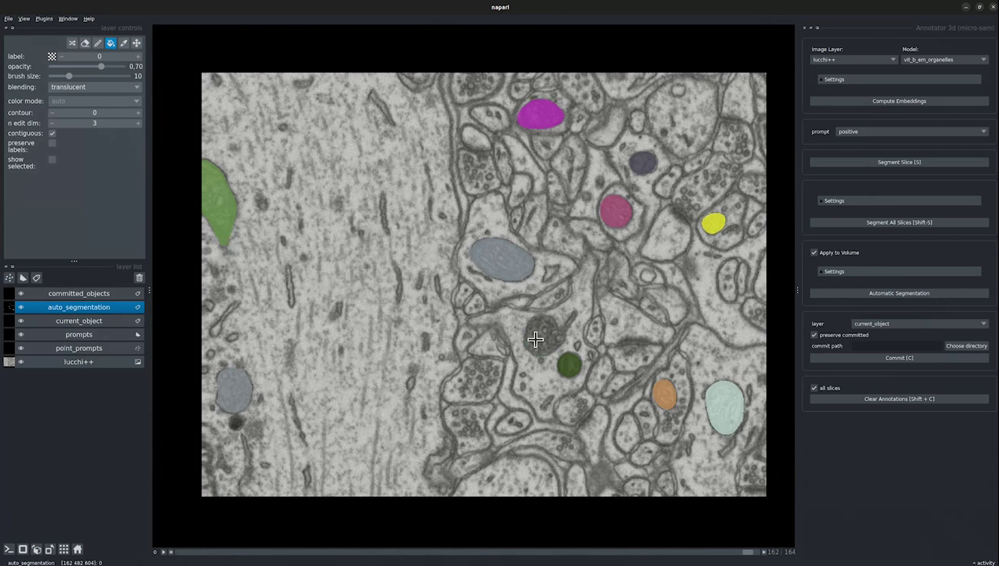
key(Left)
key(Left)
key(Left)
key(Left)
key(Left)
key(Left)
key(Left)
key(Left)
key(Left)
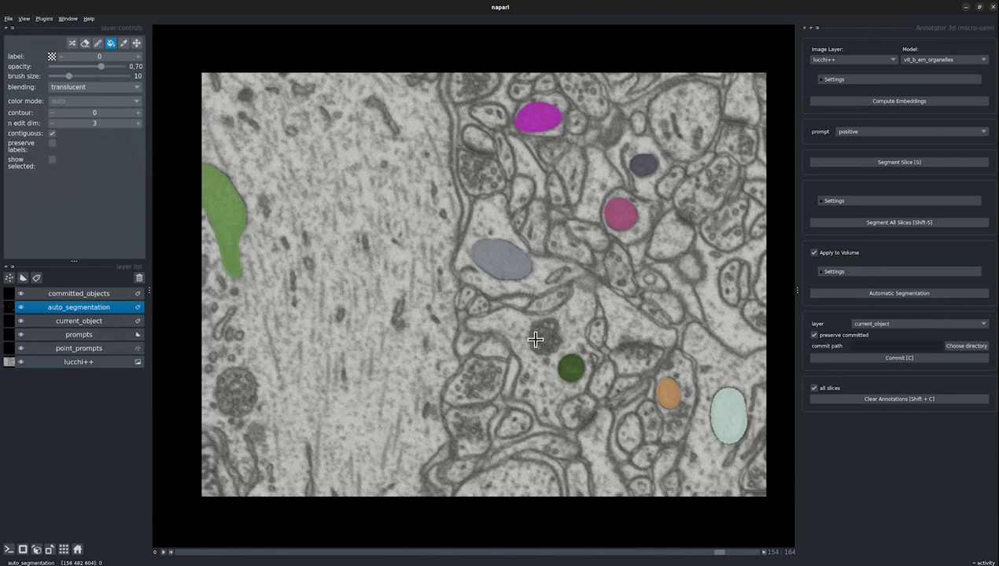
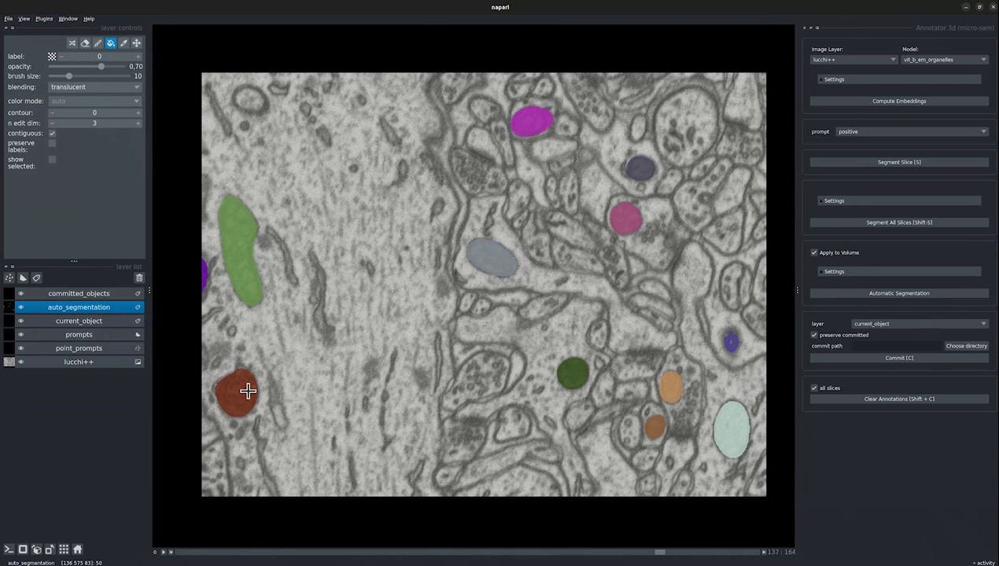
key(Left)
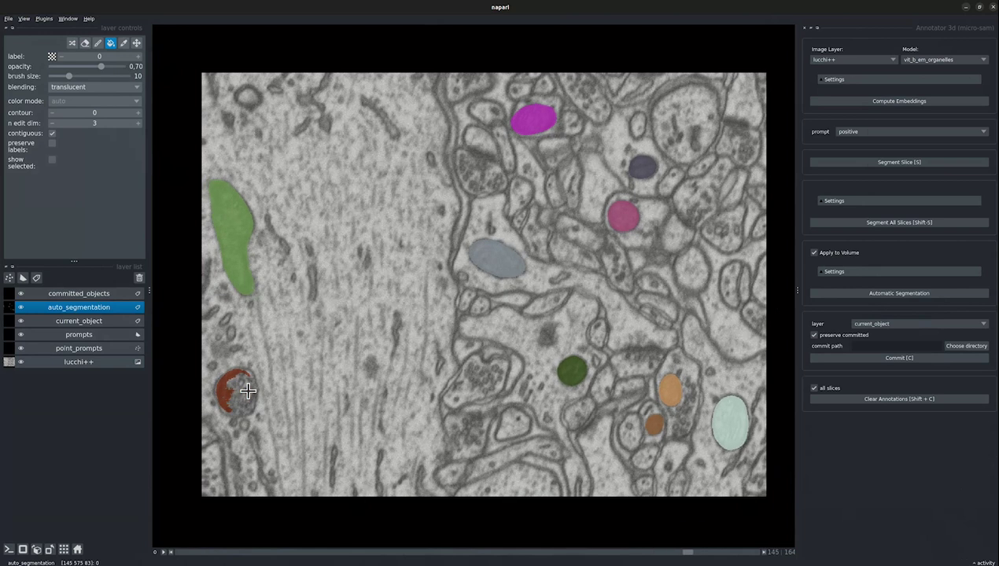
key(Left)
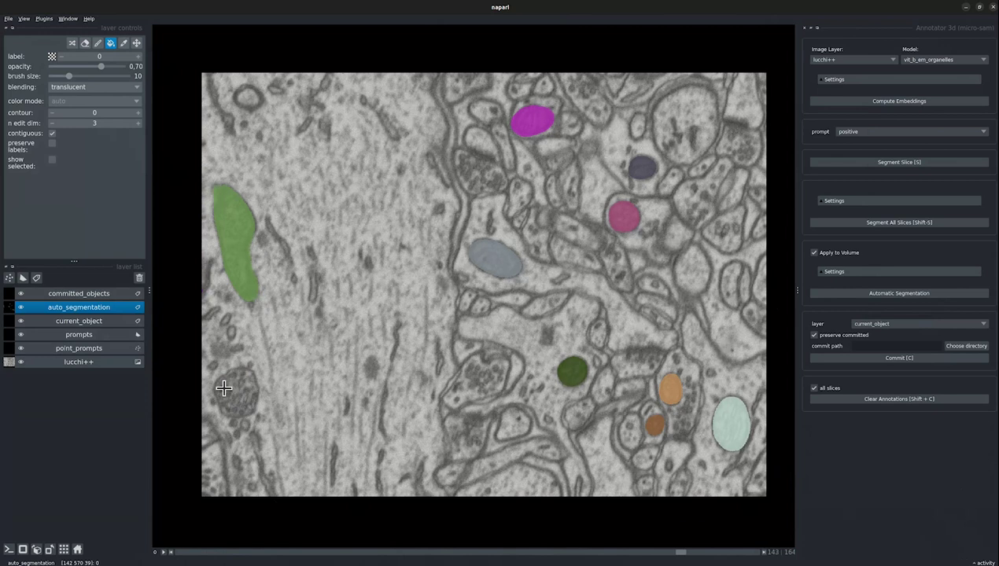
key(Right)
key(Right)
key(Right)
key(Right)
key(Right)
key(Right)
key(Right)
key(Right)
key(Right)
key(Right)
key(Right)
key(Right)
key(Right)
key(Right)
key(Right)
key(Right)
scroll(252, 382, down, 3)
scroll(275, 378, up, 2)
click(136, 43)
drag(283, 177, 312, 185)
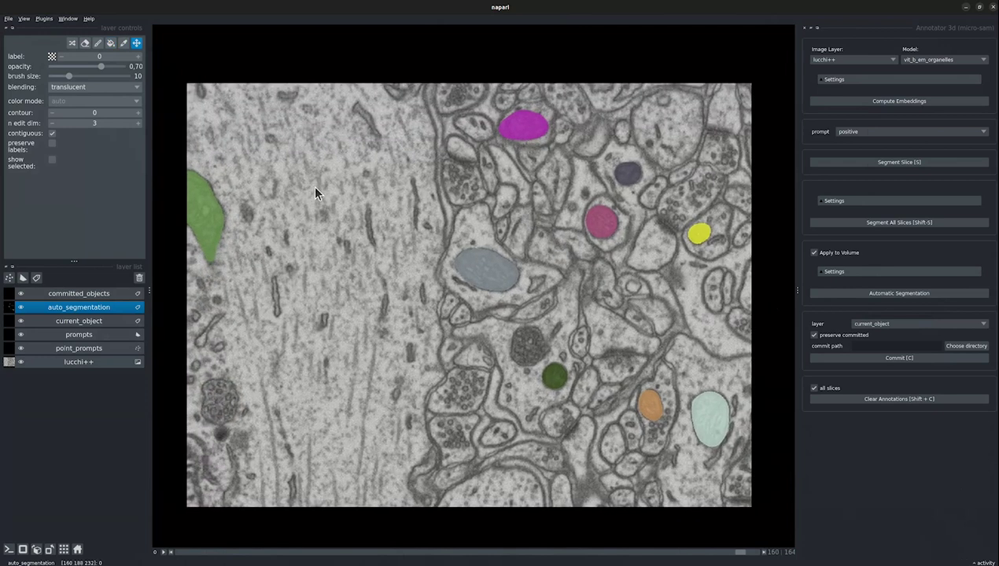
- Follow the green object near the image's left edge through slices 164 to 110 and erase it across the volume by filling it with label 0
key(Right)
key(Right)
key(Right)
key(Right)
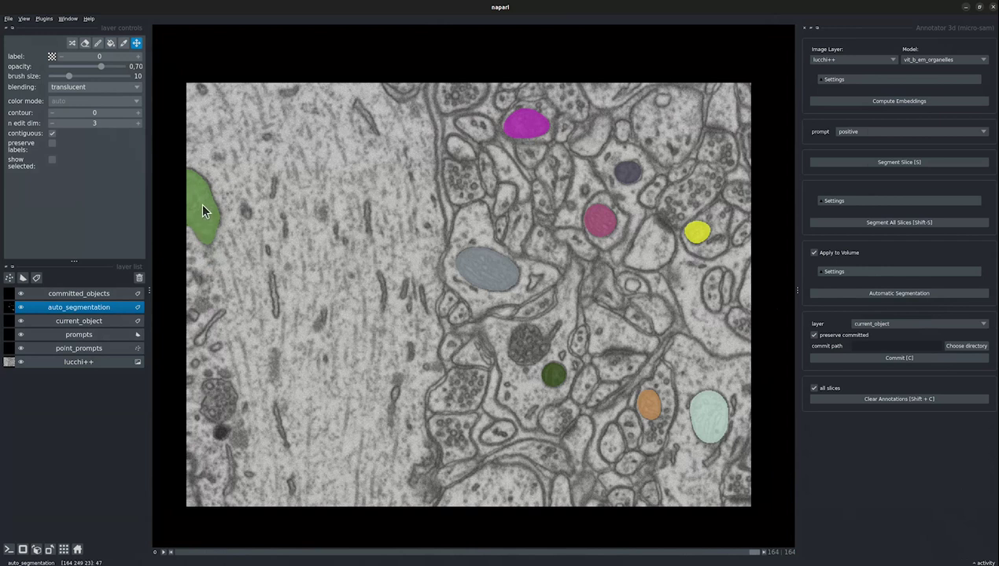
scroll(204, 216, down, 15)
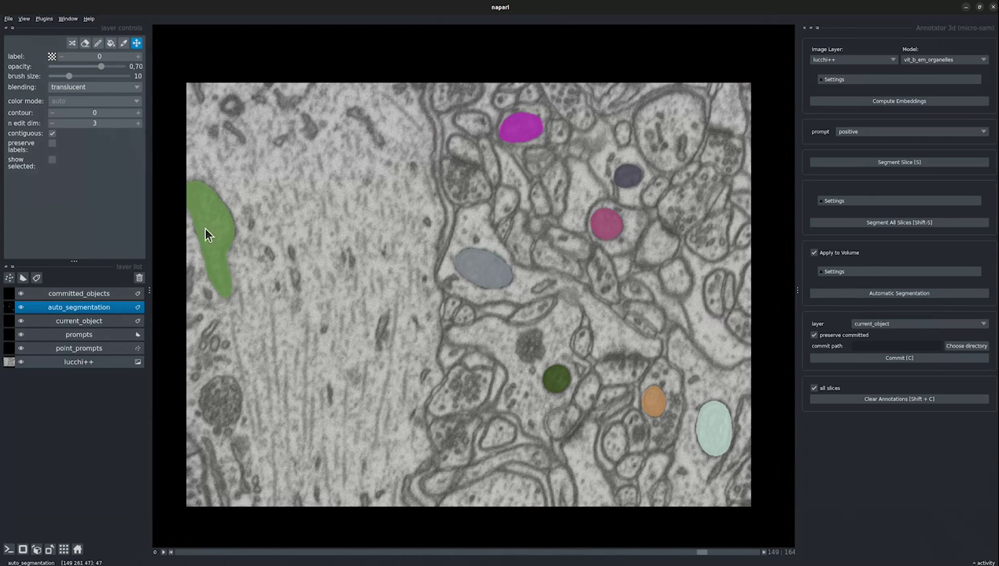
scroll(239, 295, down, 20)
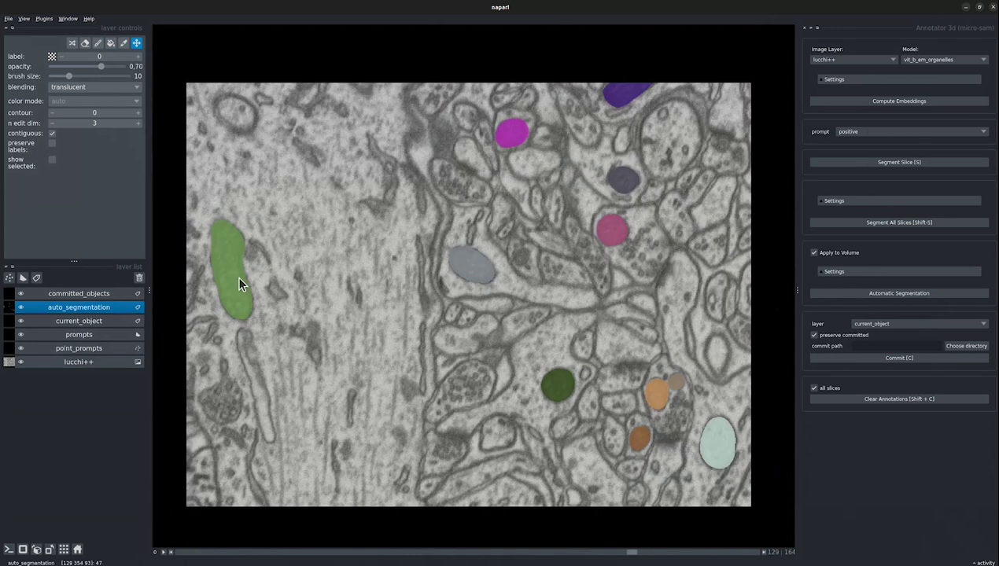
scroll(240, 275, down, 13)
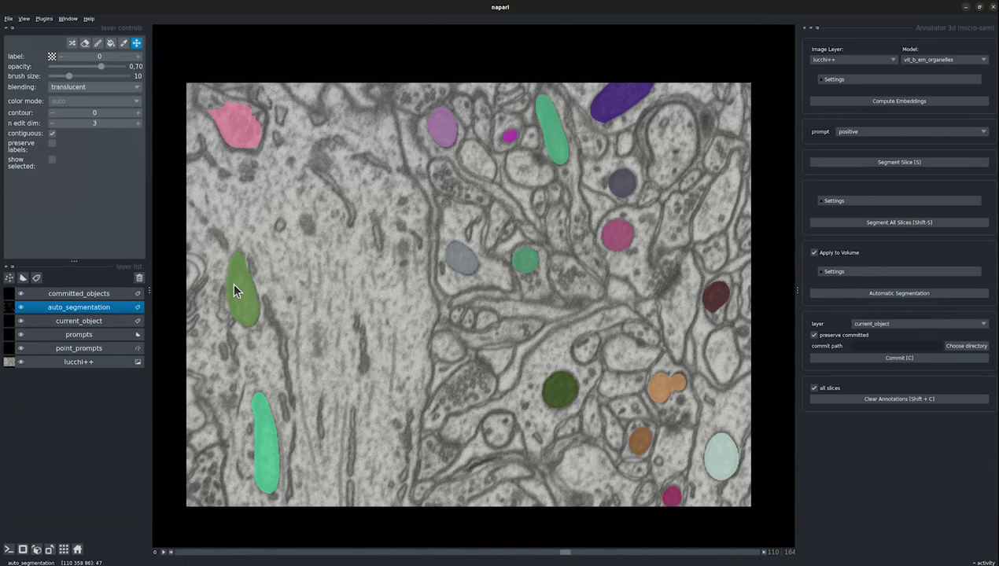
click(111, 44)
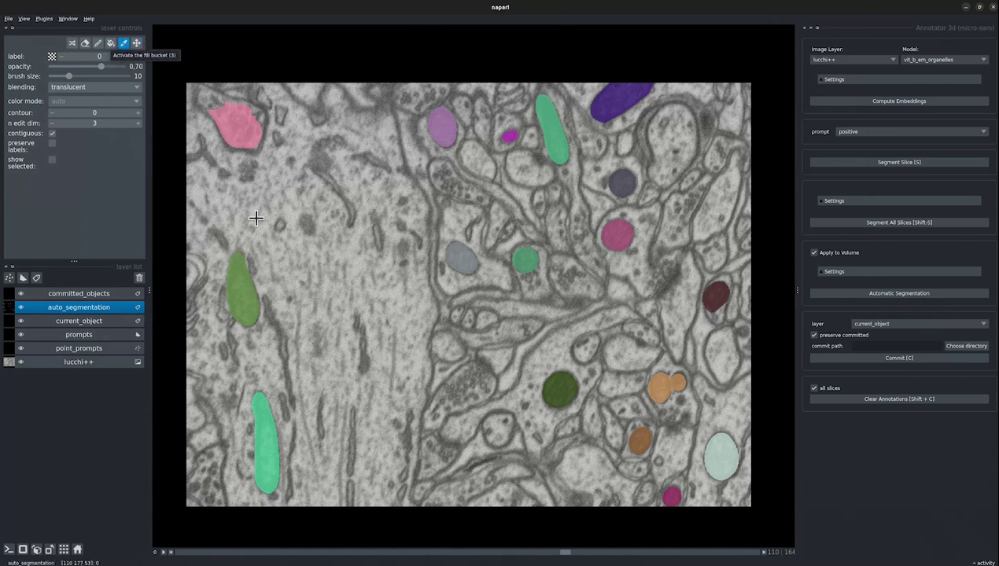
click(111, 45)
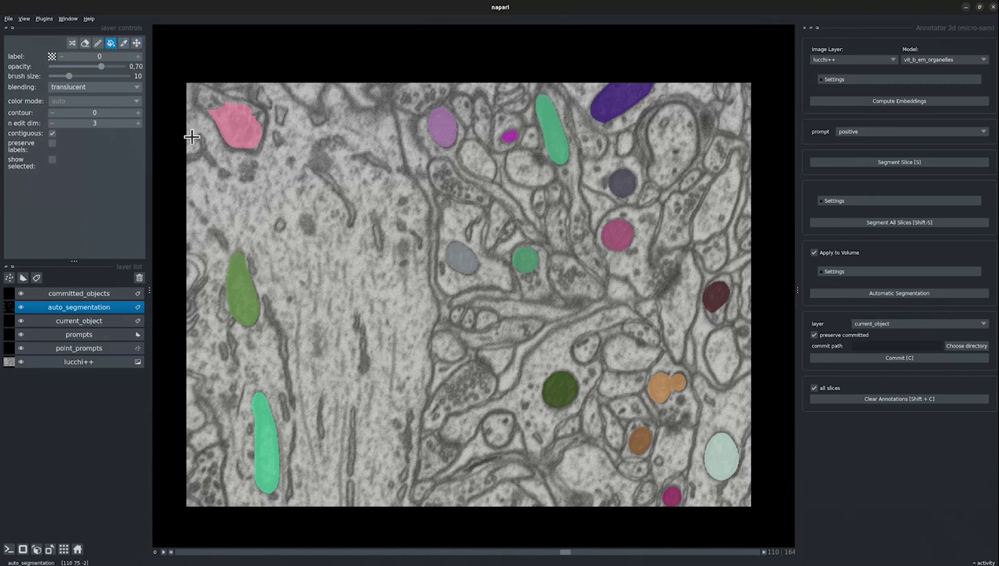
click(242, 287)
- Check the slices from 110 up to the end of the volume for remains of the erased green object near the left edge
key(Right)
key(Right)
key(Right)
key(Right)
key(Right)
key(Right)
key(Right)
key(Right)
key(Right)
key(Right)
key(Right)
key(Right)
key(Right)
key(Right)
key(Right)
key(Right)
key(Right)
key(Right)
key(Right)
key(Right)
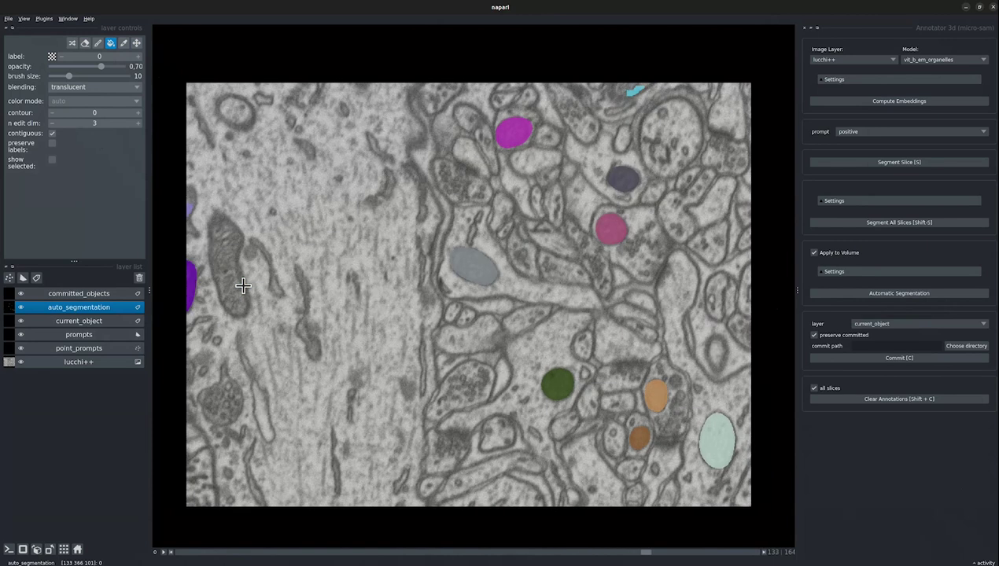
key(Right)
key(Right)
key(Right)
key(Right)
key(Right)
key(Right)
key(Right)
key(Right)
key(Right)
key(Right)
key(Right)
key(Right)
key(Right)
key(Right)
key(Right)
key(Right)
key(Right)
key(Right)
key(Right)
key(Right)
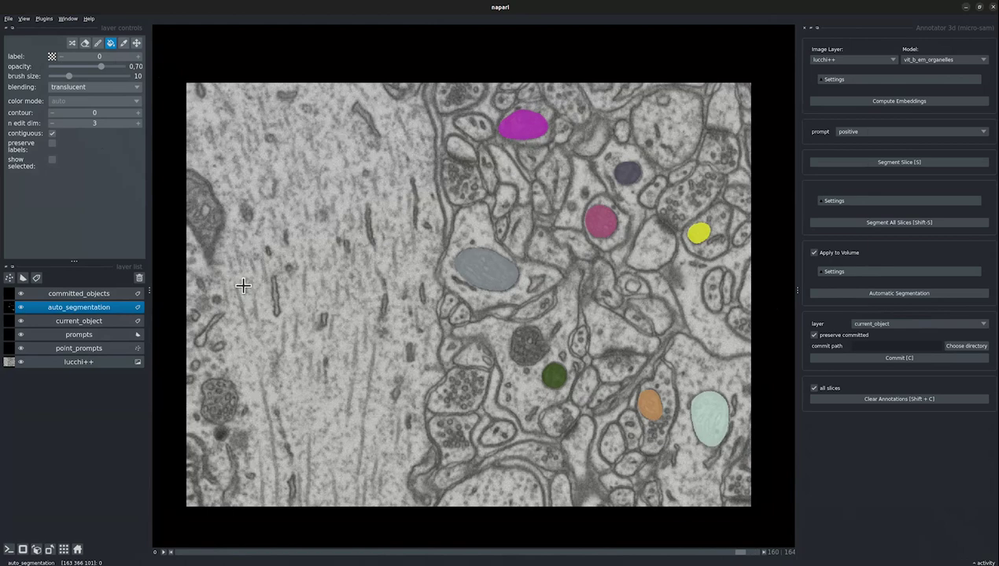
- Examine the remaining segmentation from slice 163 back to about slice 9 for further wrongly segmented objects
key(Left)
key(Left)
key(Left)
key(Left)
key(Left)
key(Left)
key(Left)
key(Left)
key(Left)
key(Left)
key(Left)
key(Left)
key(Left)
key(Left)
key(Left)
key(Left)
key(Left)
key(Left)
key(Left)
key(Left)
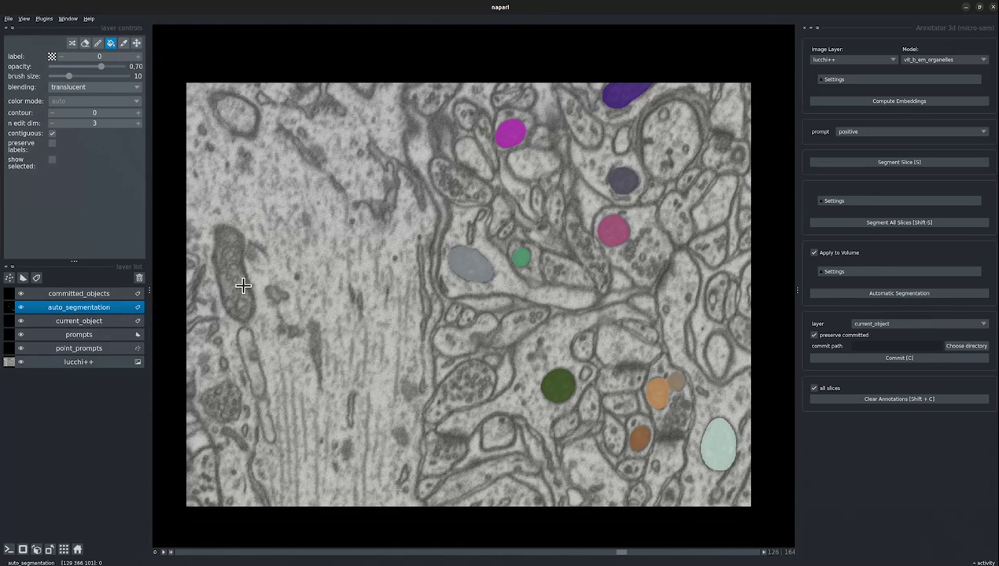
key(Left)
key(Left)
key(Left)
key(Left)
key(Left)
key(Left)
key(Left)
key(Left)
key(Left)
key(Left)
key(Left)
key(Left)
key(Left)
key(Left)
key(Left)
key(Left)
key(Left)
key(Left)
key(Left)
key(Left)
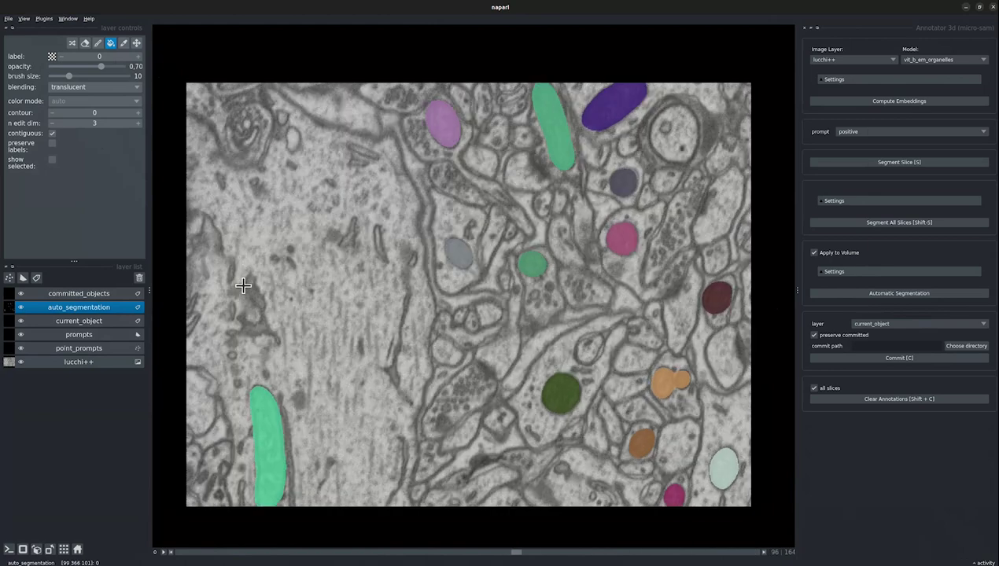
key(Left)
key(Left)
key(Left)
key(Left)
key(Left)
key(Left)
key(Left)
key(Left)
key(Left)
key(Left)
key(Left)
key(Left)
key(Left)
key(Left)
key(Left)
key(Left)
key(Left)
key(Left)
key(Left)
key(Left)
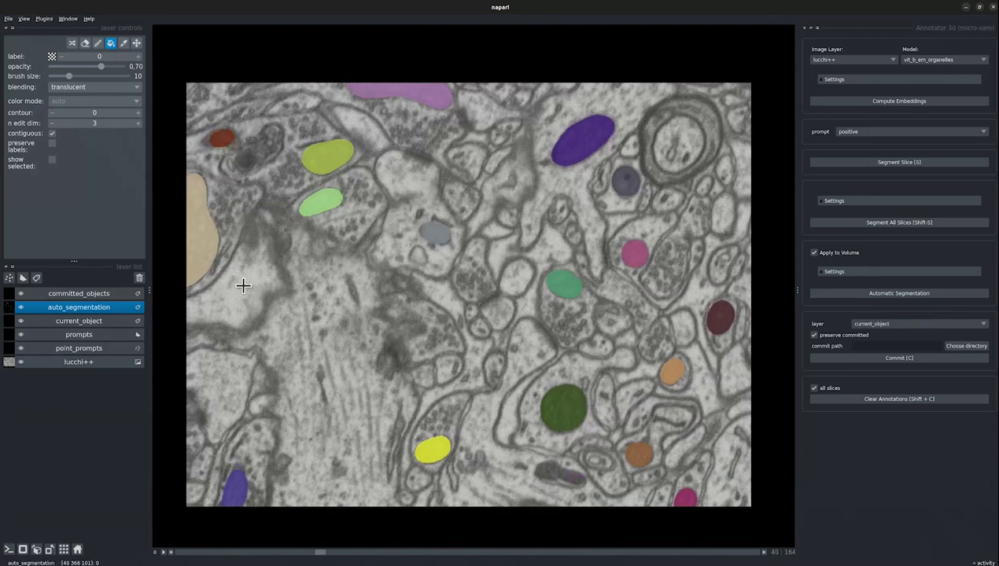
key(Left)
key(Left)
key(Left)
key(Left)
key(Left)
key(Left)
key(Left)
key(Left)
key(Left)
key(Left)
key(Left)
key(Left)
key(Left)
key(Left)
key(Left)
key(Left)
key(Left)
key(Left)
key(Left)
key(Left)
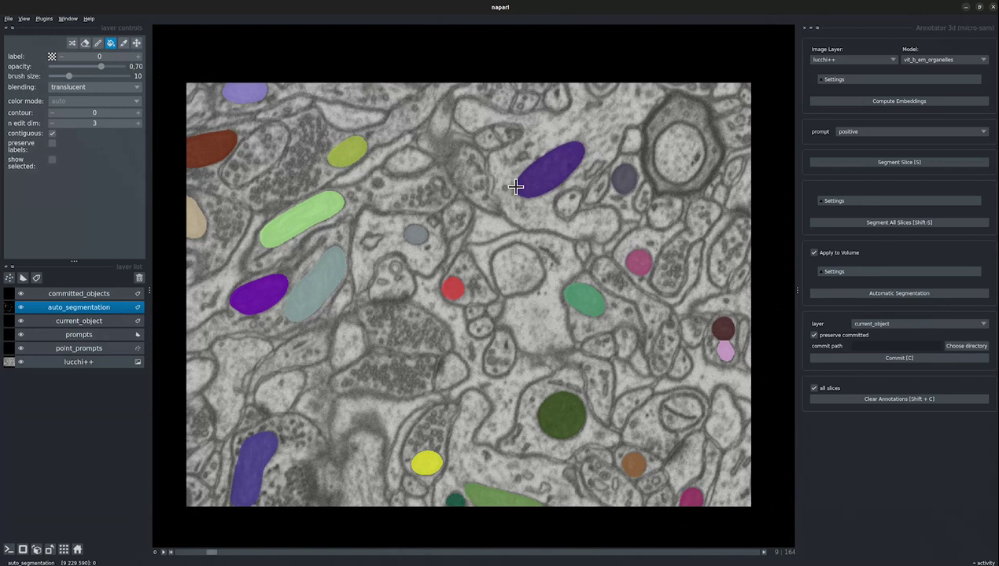
- Erase the elongated dark purple object in the upper middle of slice 9 by filling it with label 0, and go back to slice 0
click(544, 173)
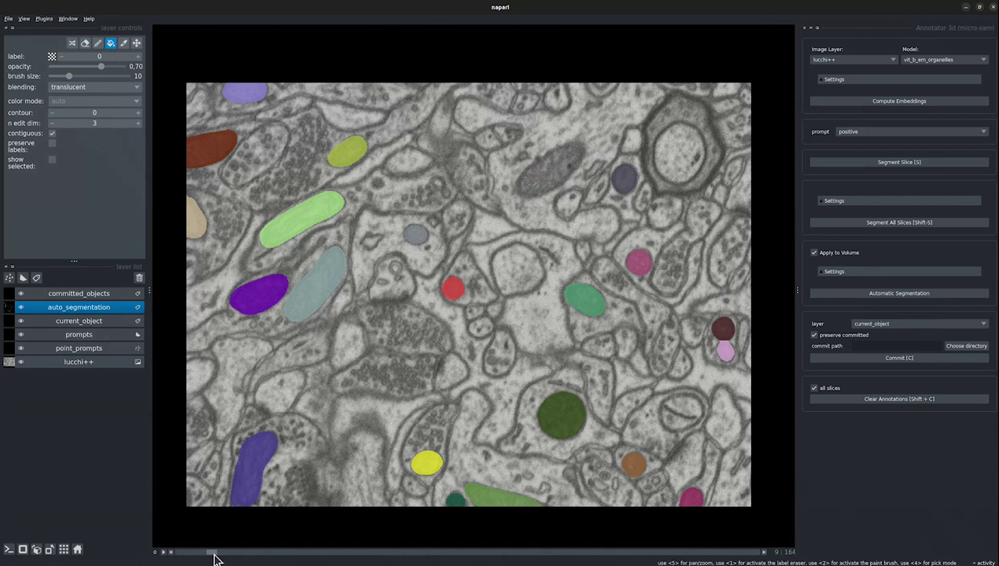
drag(214, 555, 170, 512)
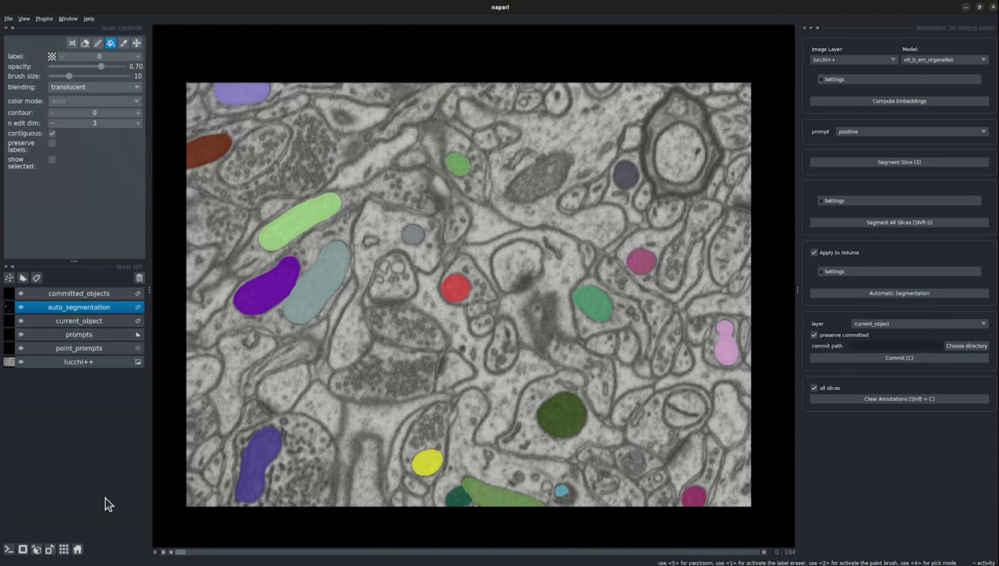
click(137, 44)
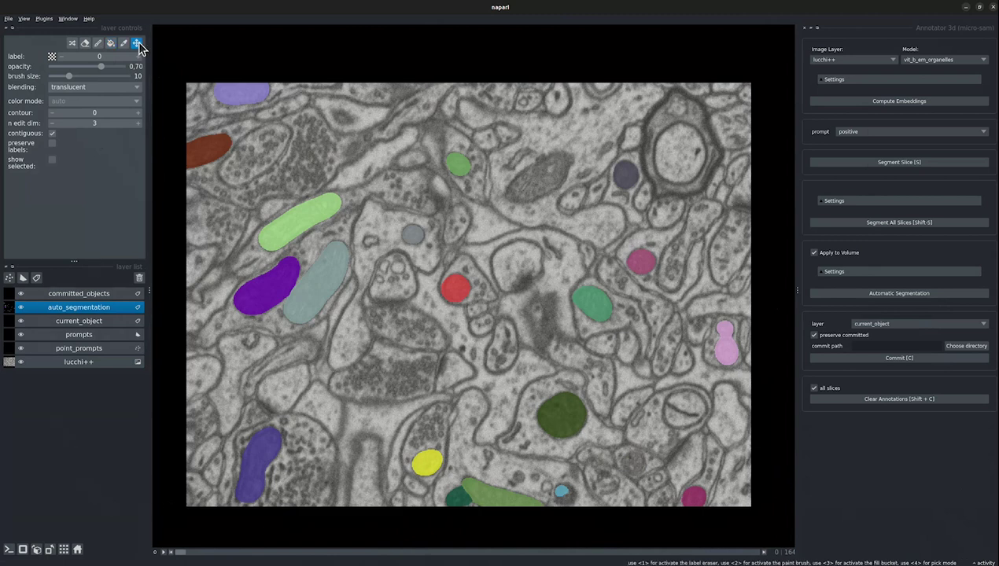
- Commit the auto_segmentation layer to the committed objects and set the commit layer back to current_object
click(901, 324)
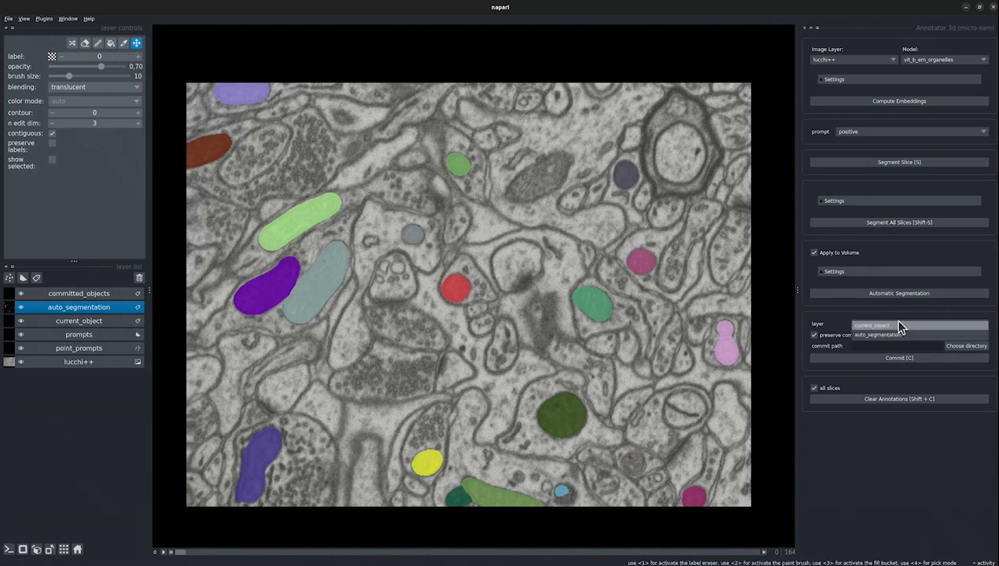
click(895, 334)
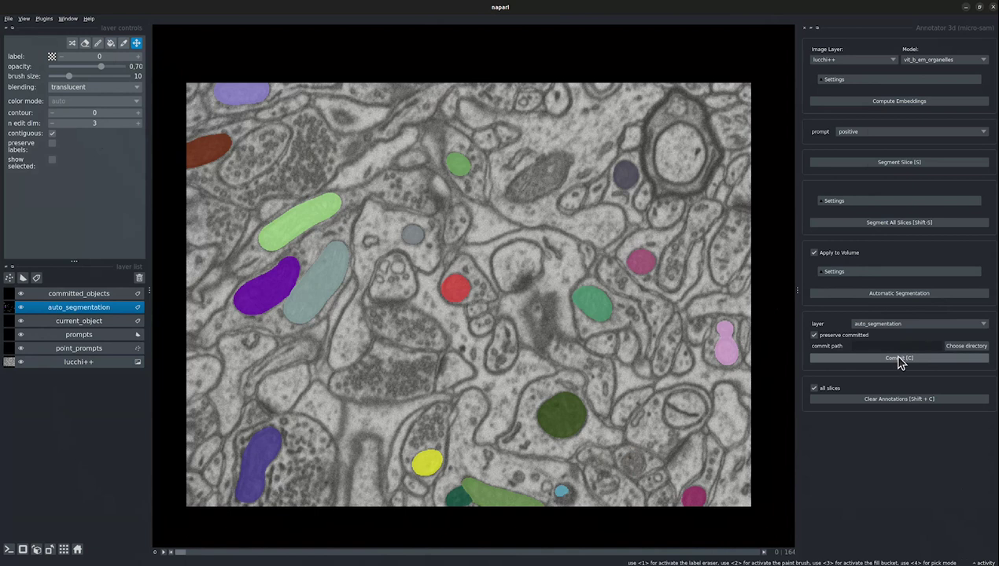
click(899, 360)
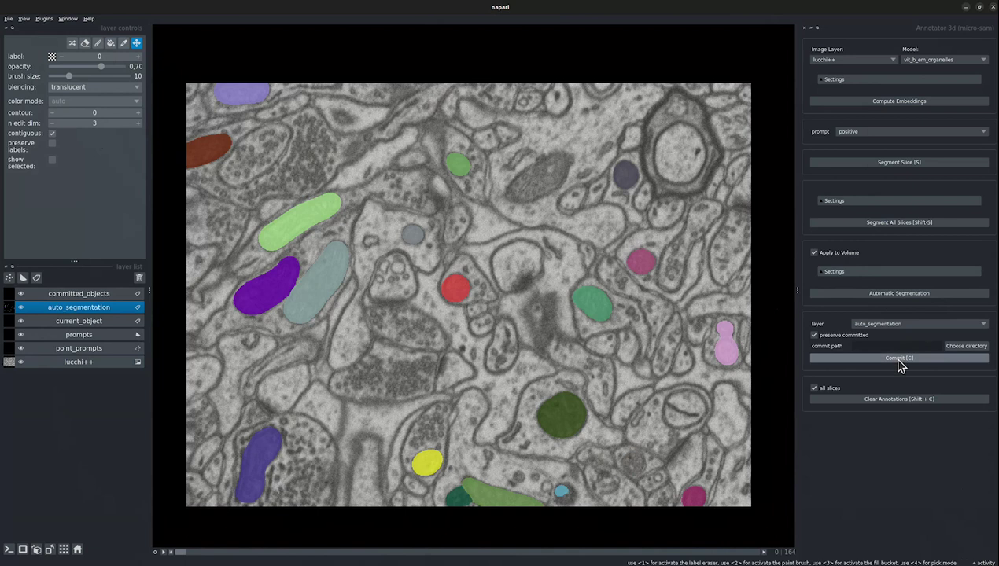
click(897, 326)
click(891, 314)
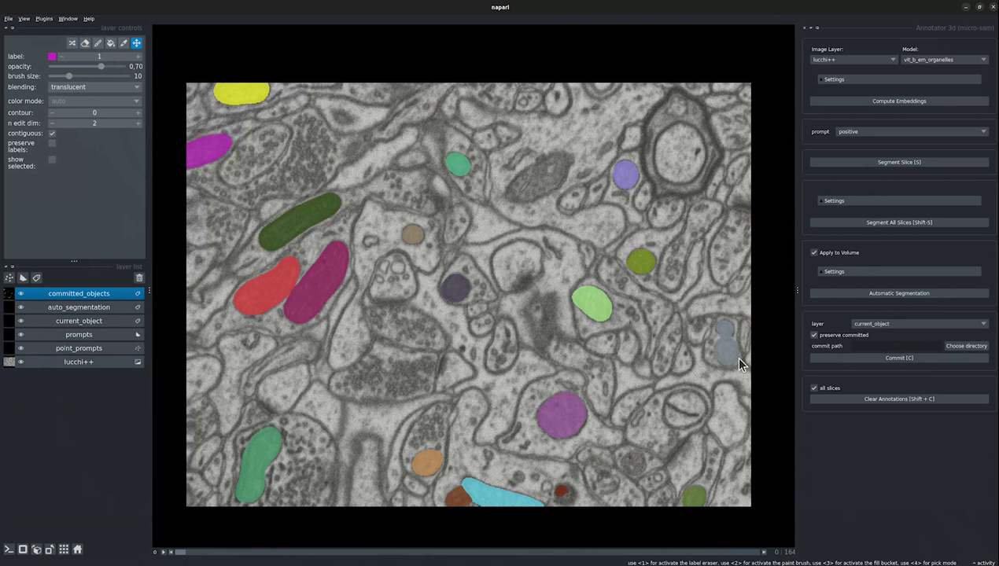
- Place a positive point prompt on the unsegmented round mitochondrion below the centre of slice 164 and segment it through all slices
drag(180, 552, 778, 552)
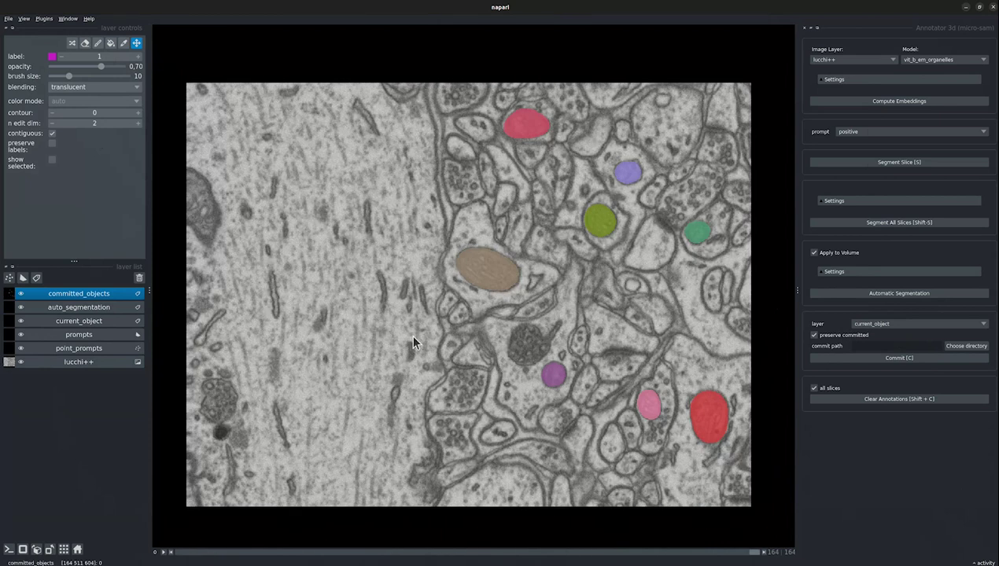
click(104, 336)
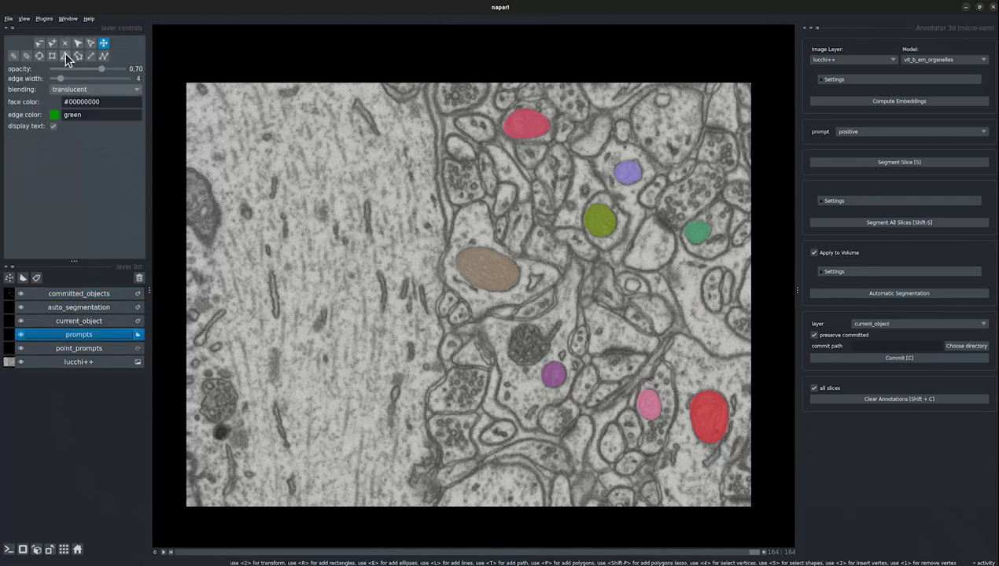
click(120, 348)
click(110, 44)
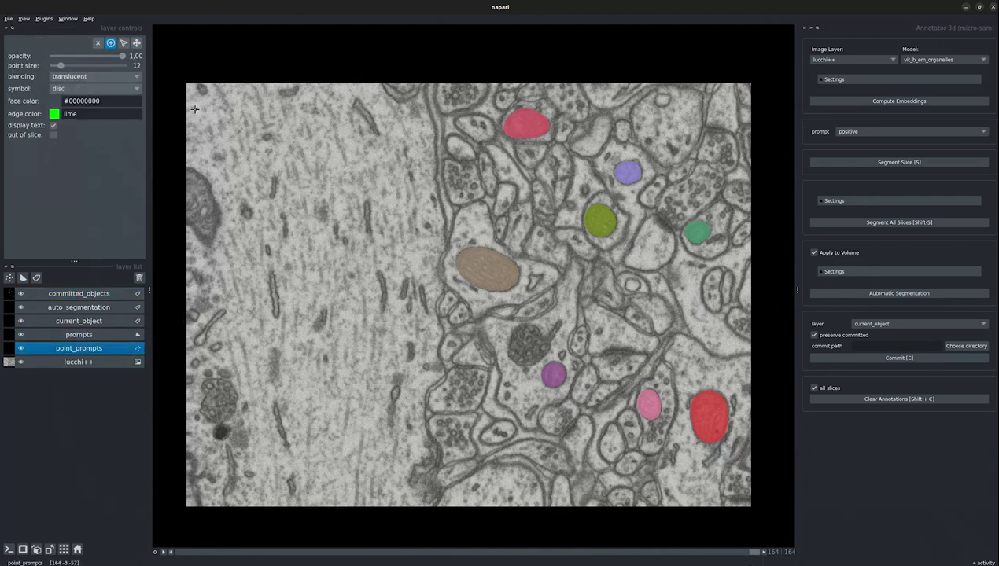
click(527, 344)
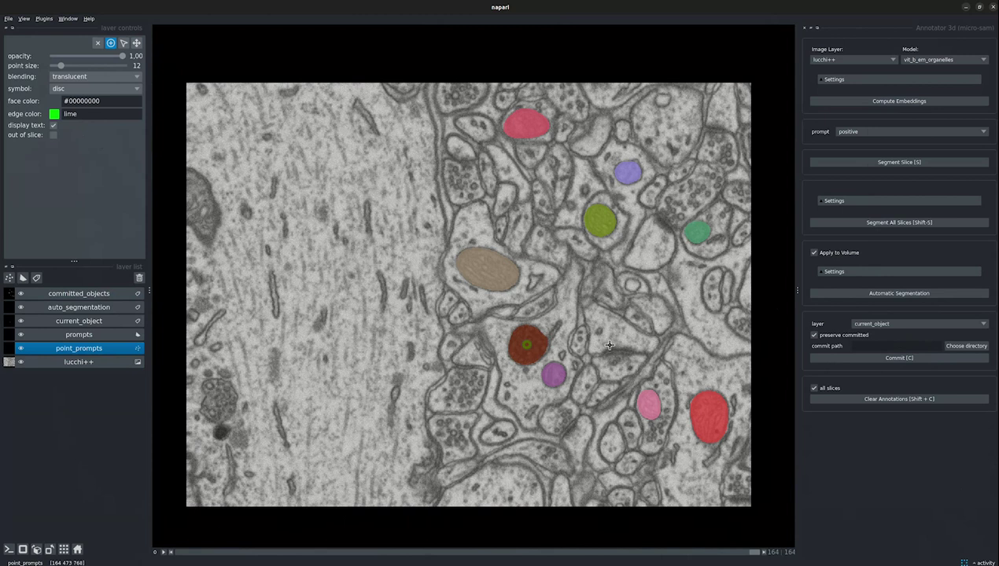
- Examine the newly segmented mitochondrion below the image centre in the slices from 164 back to 155
key(Left)
key(Left)
key(Left)
key(Left)
key(Left)
key(Left)
key(Left)
key(Left)
key(Left)
key(Left)
key(Left)
key(Left)
key(Left)
key(Left)
key(Left)
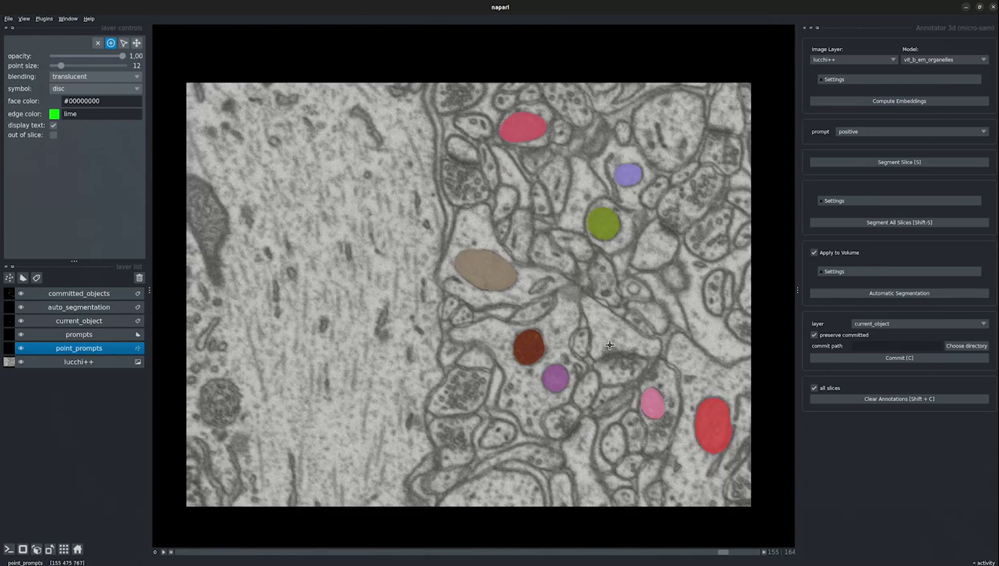
- Examine the segmented mitochondrion below the image centre further back through the volume, down to about slice 147
key(Left)
key(Left)
key(Left)
key(Left)
key(Left)
key(Left)
key(Left)
key(Left)
key(Left)
key(Left)
key(Left)
key(Left)
key(Left)
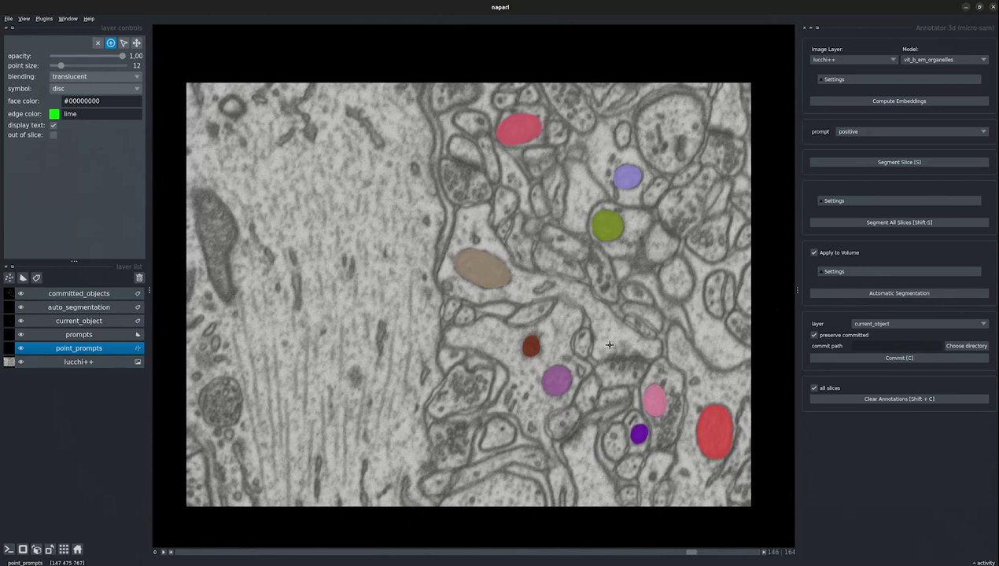
- Go back to slice 164 and commit the current object to the committed objects
key(Right)
key(Right)
key(Right)
key(Right)
key(Right)
key(Right)
key(Right)
key(Right)
key(Right)
key(Right)
key(Right)
key(Right)
key(Right)
key(Right)
key(Right)
key(Right)
key(Right)
key(Right)
key(Right)
key(Right)
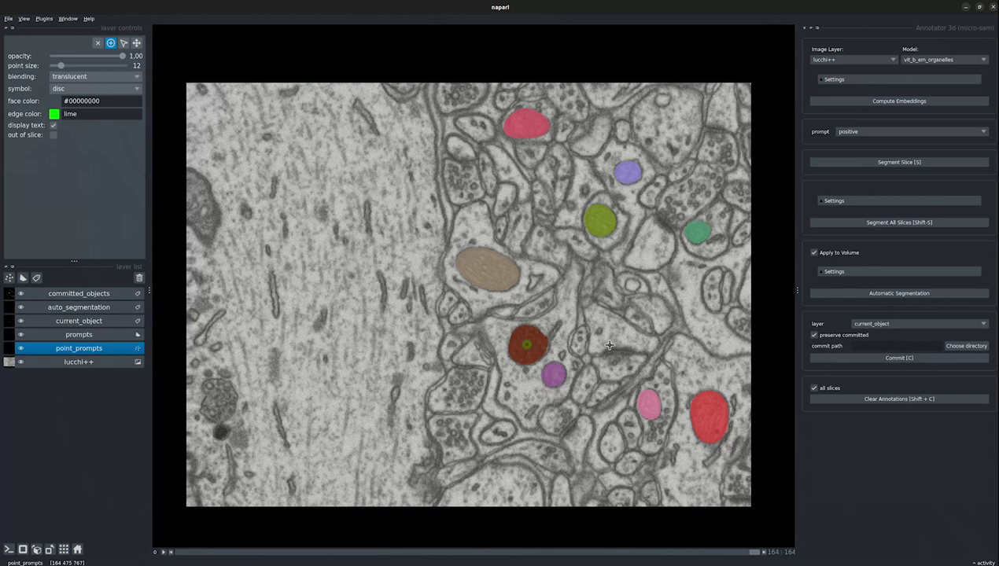
click(882, 358)
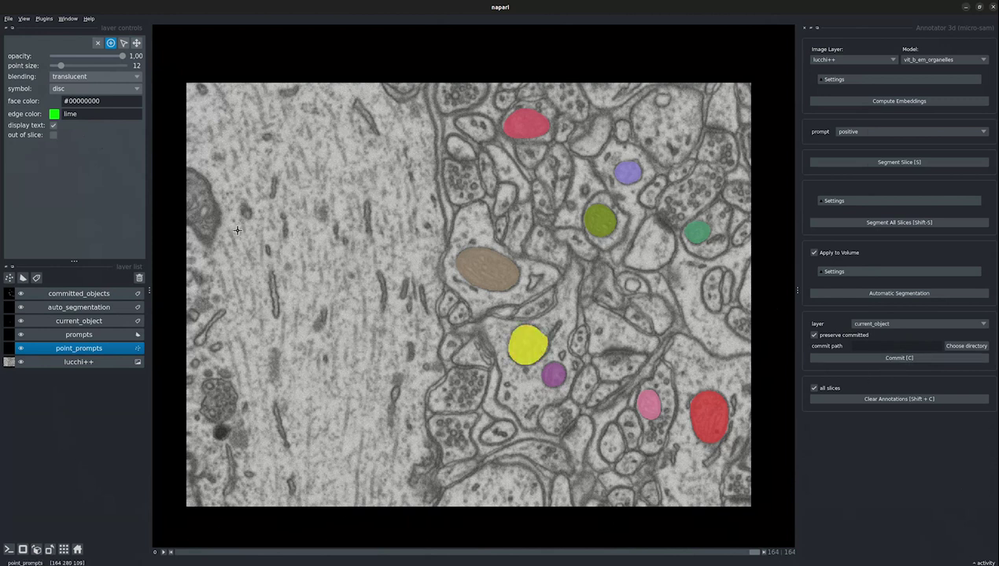
- Examine the unsegmented mitochondrion at the image's left edge from slice 164 back to about slice 108 and forward to 164
click(136, 43)
key(Left)
key(Left)
key(Left)
key(Left)
key(Left)
key(Left)
key(Left)
key(Left)
key(Left)
key(Left)
key(Left)
key(Left)
key(Left)
key(Left)
key(Left)
key(Left)
key(Left)
key(Left)
key(Left)
key(Left)
key(Left)
key(Left)
key(Left)
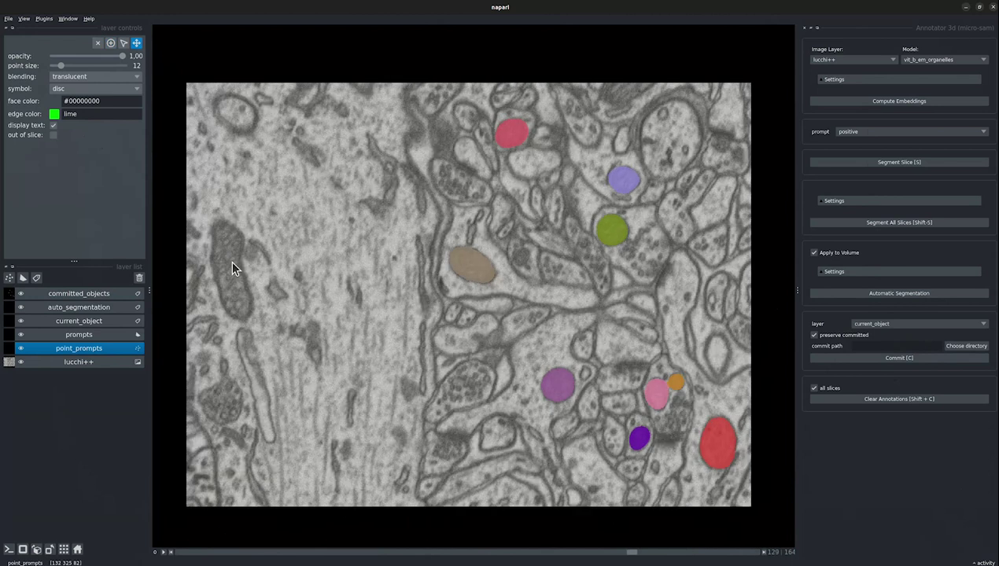
key(Left)
key(Left)
key(Left)
key(Left)
key(Left)
key(Left)
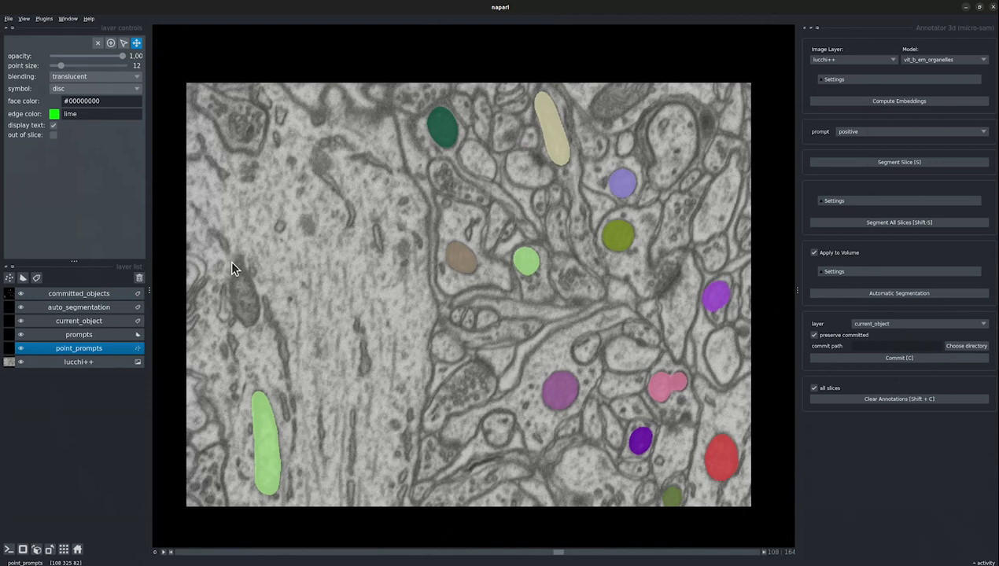
key(Right)
key(Right)
key(Right)
key(Right)
key(Right)
key(Right)
key(Right)
key(Right)
key(Right)
key(Right)
key(Right)
key(Right)
key(Right)
key(Right)
key(Right)
key(Right)
key(Right)
key(Right)
key(Right)
key(Right)
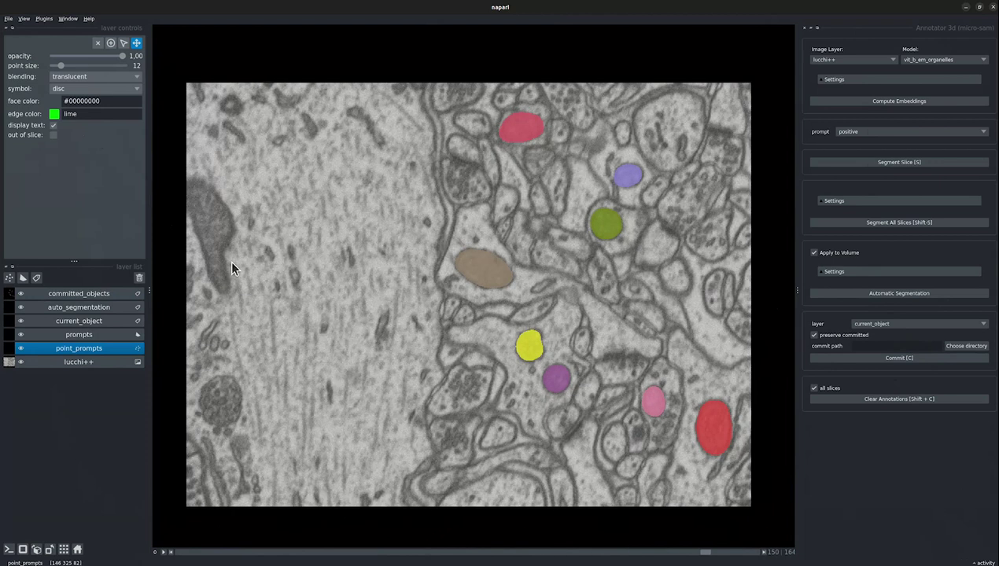
key(Right)
key(Right)
key(Right)
key(Right)
key(Right)
key(Right)
key(Right)
key(Right)
key(Right)
key(Right)
key(Right)
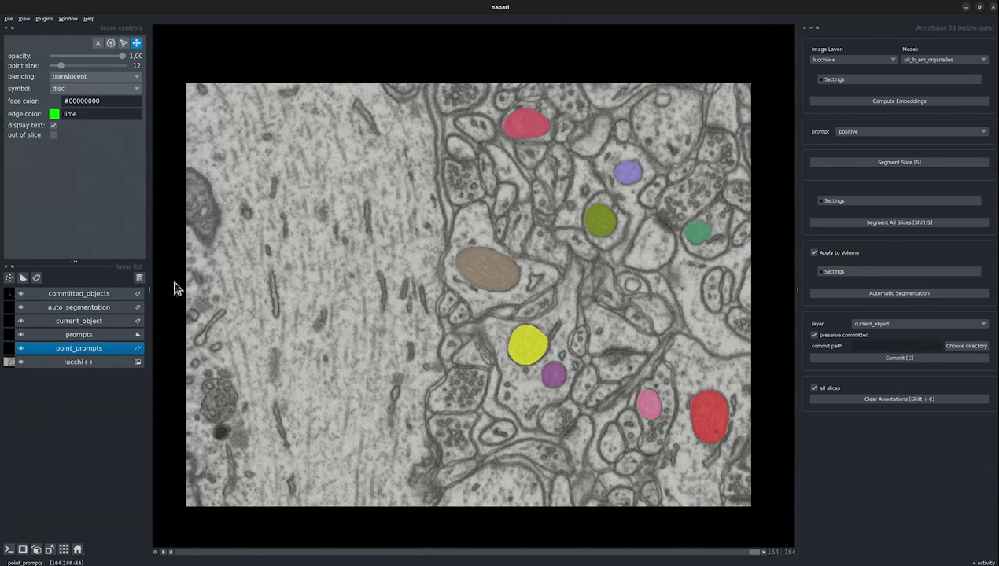
- Draw a box prompt around the mitochondrion at the image's left edge in slice 164 and segment it through all slices
click(100, 333)
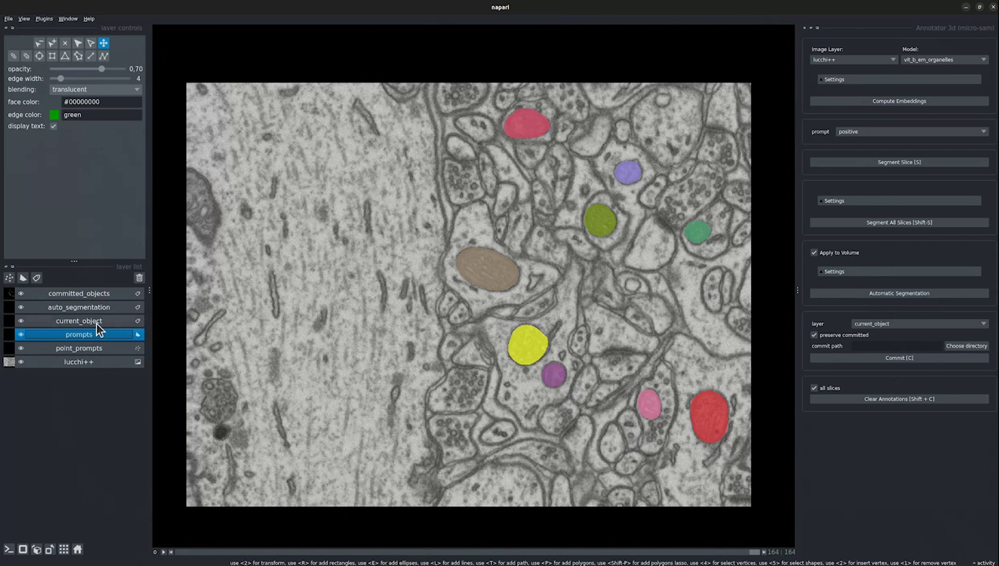
click(52, 56)
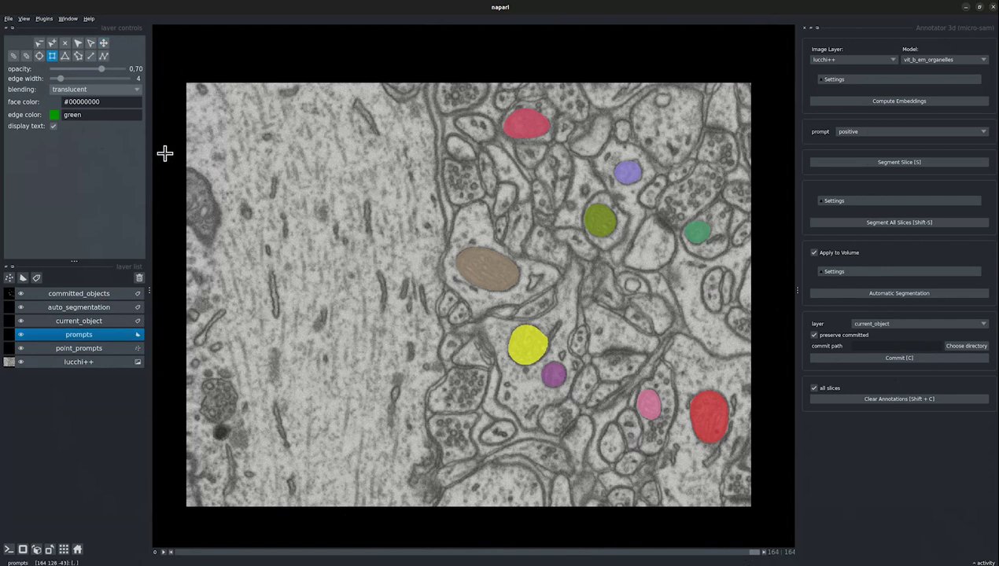
drag(170, 153, 227, 255)
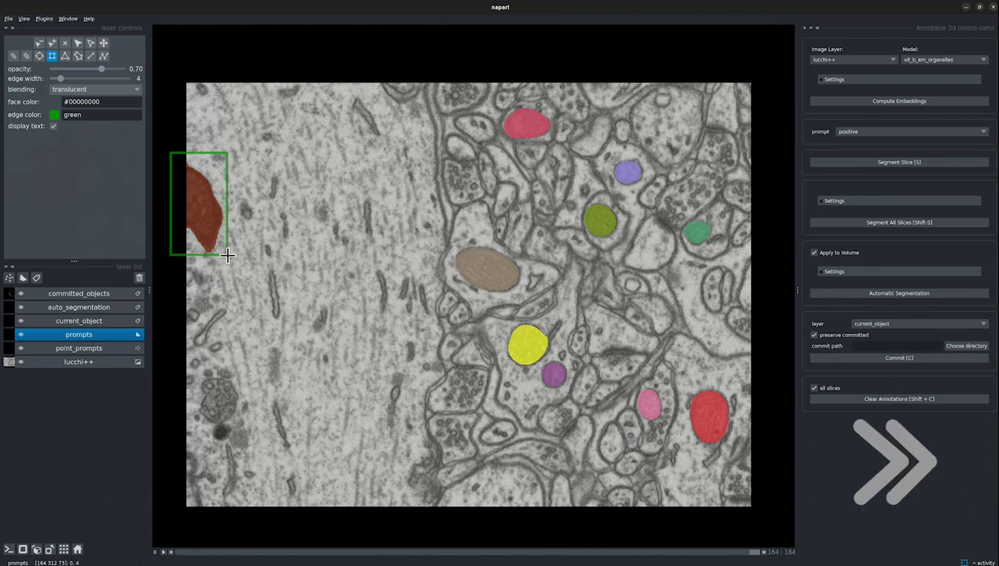
key(6)
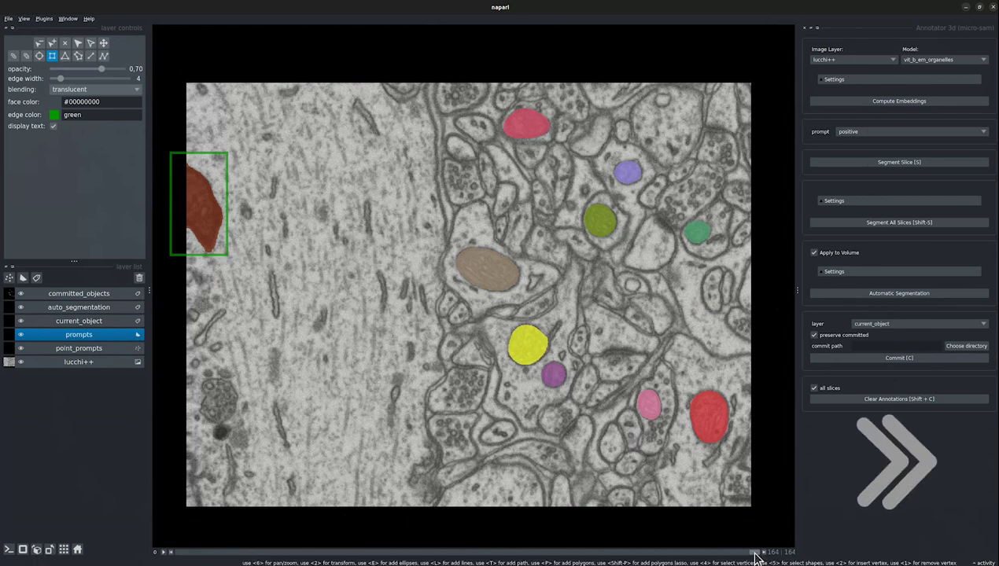
- Find where the new object ends near slice 96 and clear its annotations in slices 96, 97 and 98 individually, with all slices disabled
drag(742, 555, 516, 553)
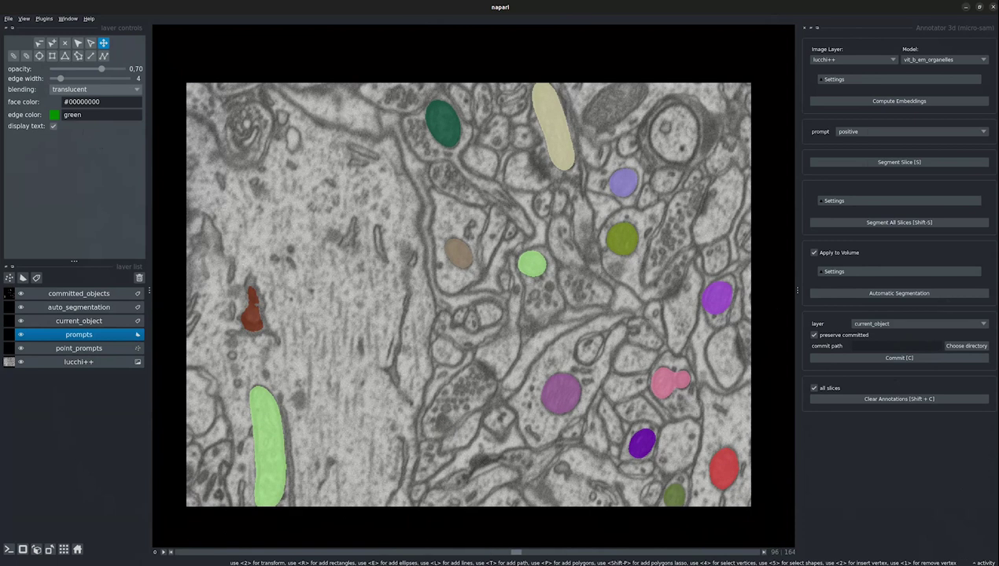
key(Right)
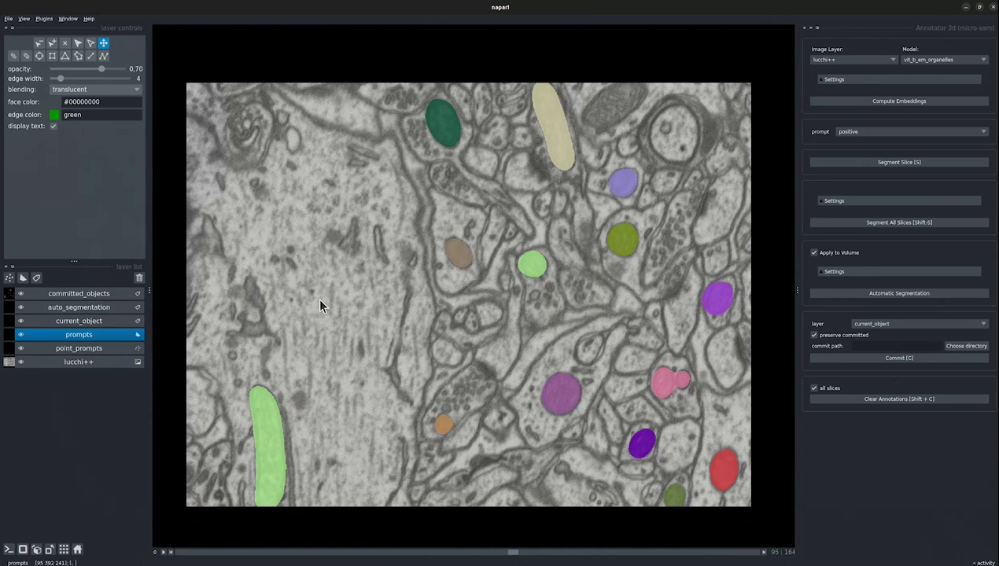
key(Left)
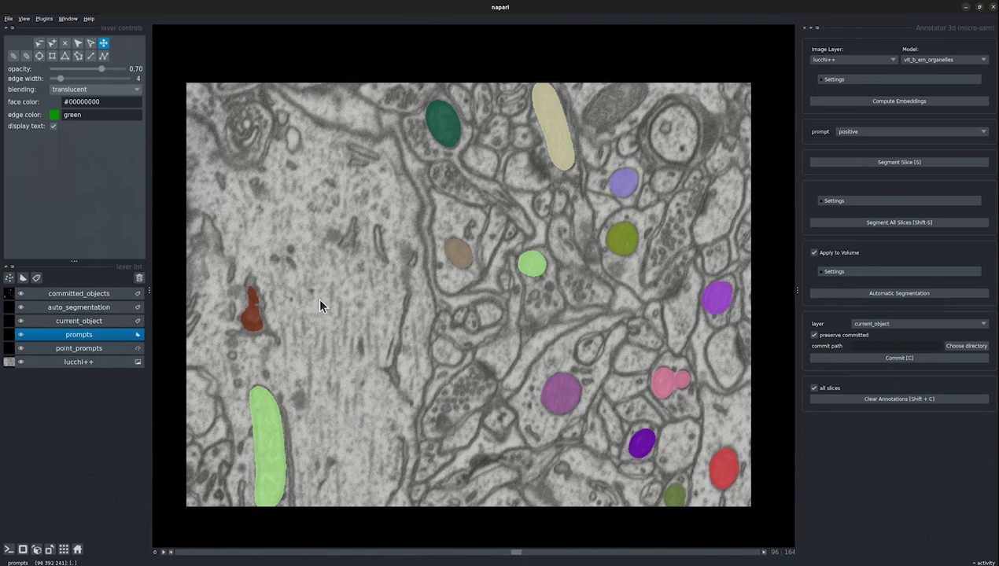
click(814, 390)
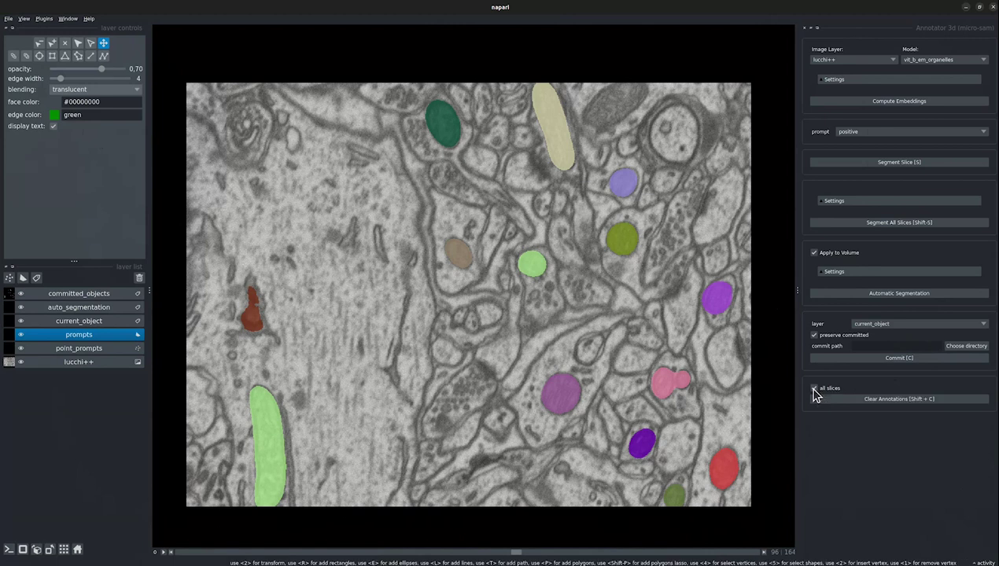
click(890, 399)
key(Right)
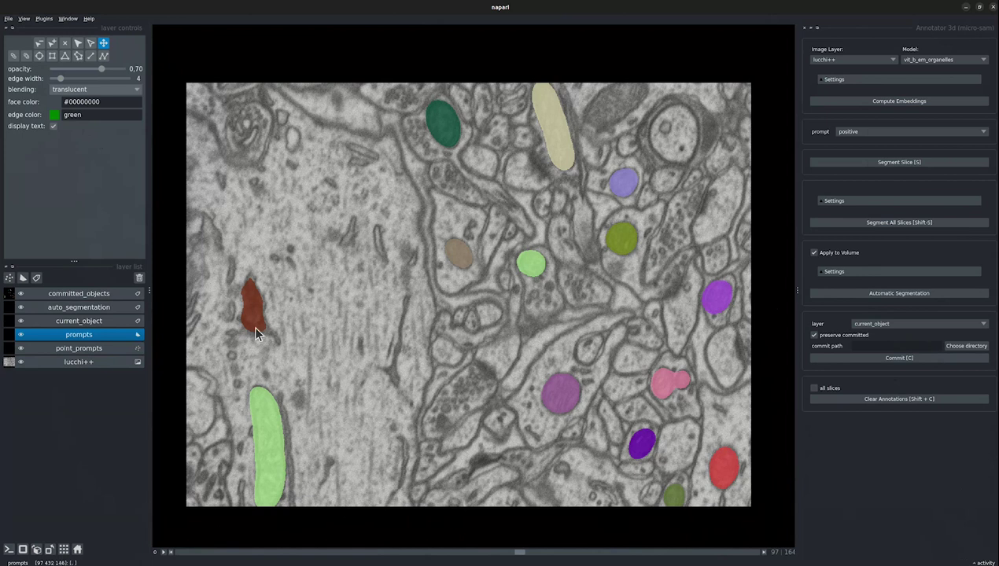
click(834, 398)
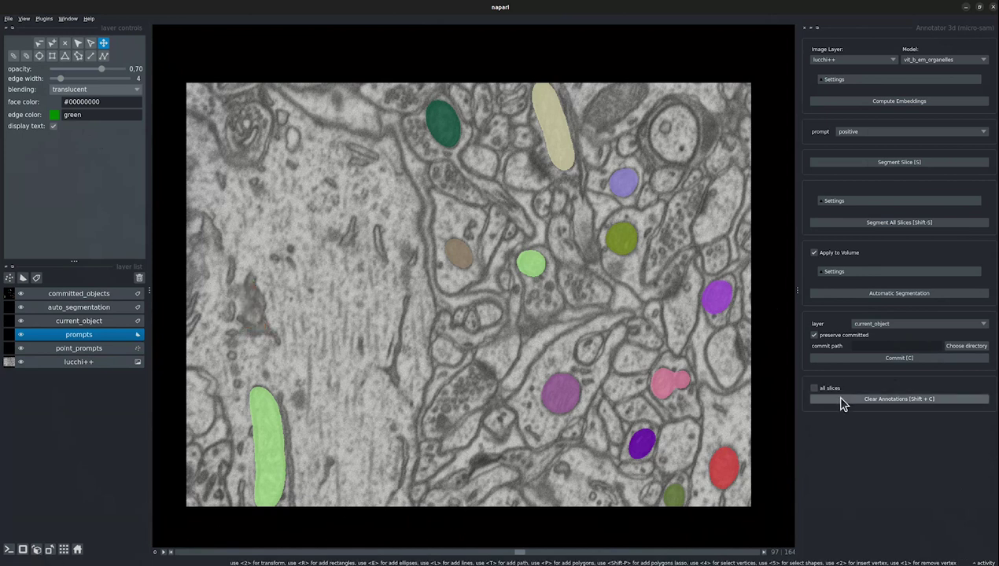
key(Right)
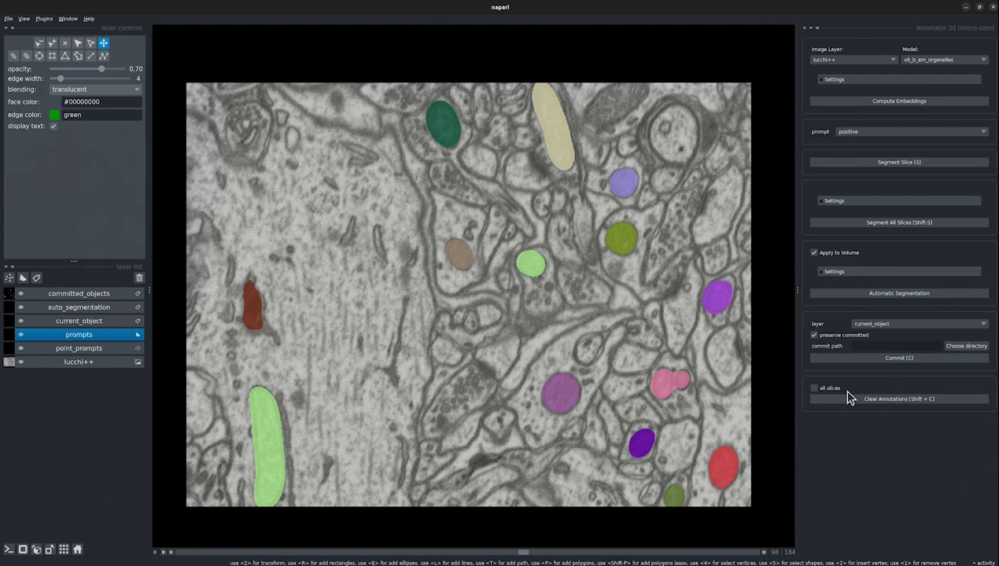
click(877, 401)
- Examine the box-prompted mitochondrion in the left part of the image from slice 98 forward to about slice 153
key(Right)
key(Right)
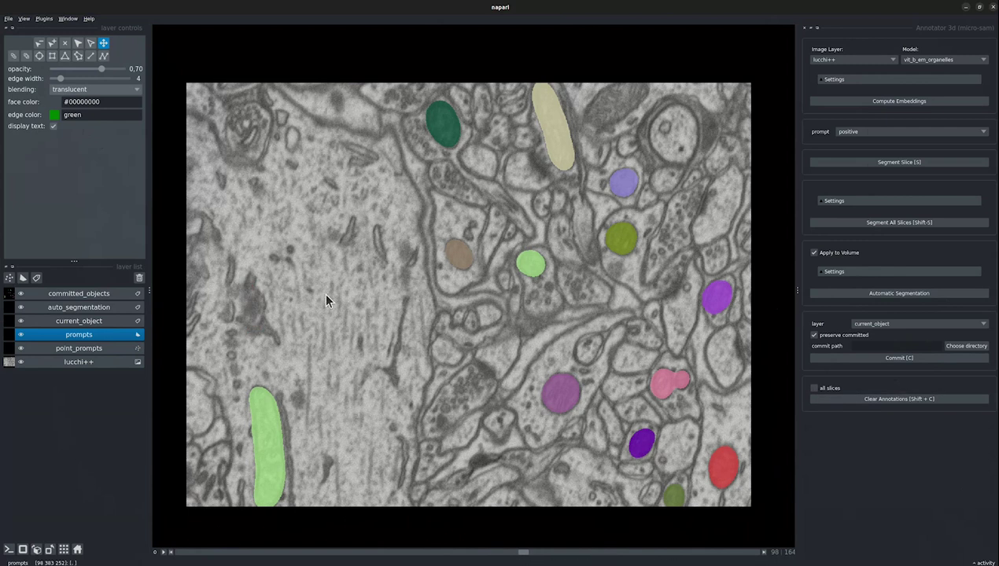
key(Right)
key(Right)
key(Right)
key(Right)
key(Right)
key(Right)
key(Right)
key(Right)
key(Right)
key(Right)
key(Right)
key(Right)
key(Right)
key(Right)
key(Right)
key(Right)
key(Right)
key(Right)
key(Right)
key(Right)
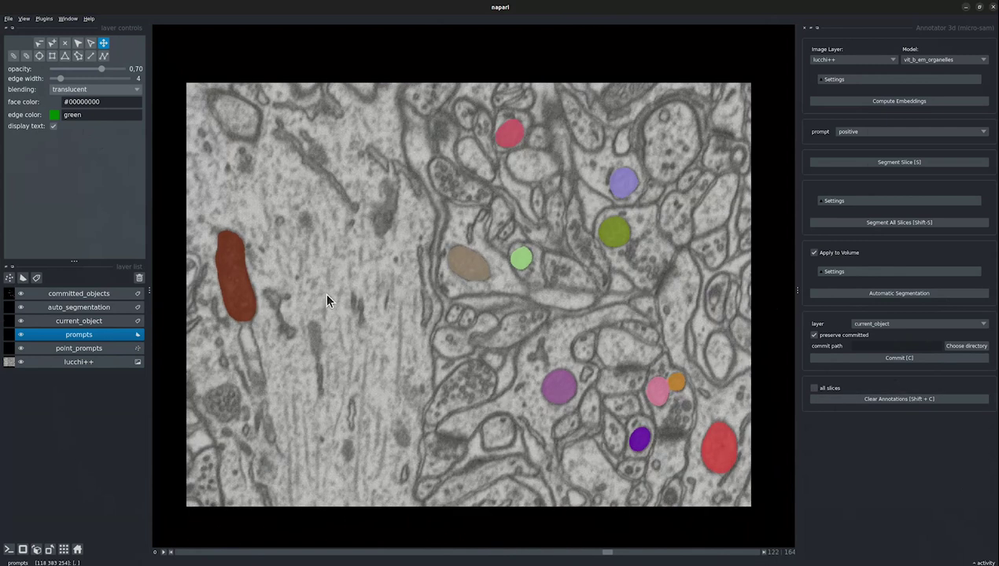
key(Right)
key(Right)
key(Right)
key(Right)
key(Right)
key(Right)
key(Right)
key(Right)
key(Right)
key(Right)
key(Right)
key(Right)
key(Right)
key(Right)
key(Right)
key(Right)
key(Right)
key(Right)
key(Right)
key(Right)
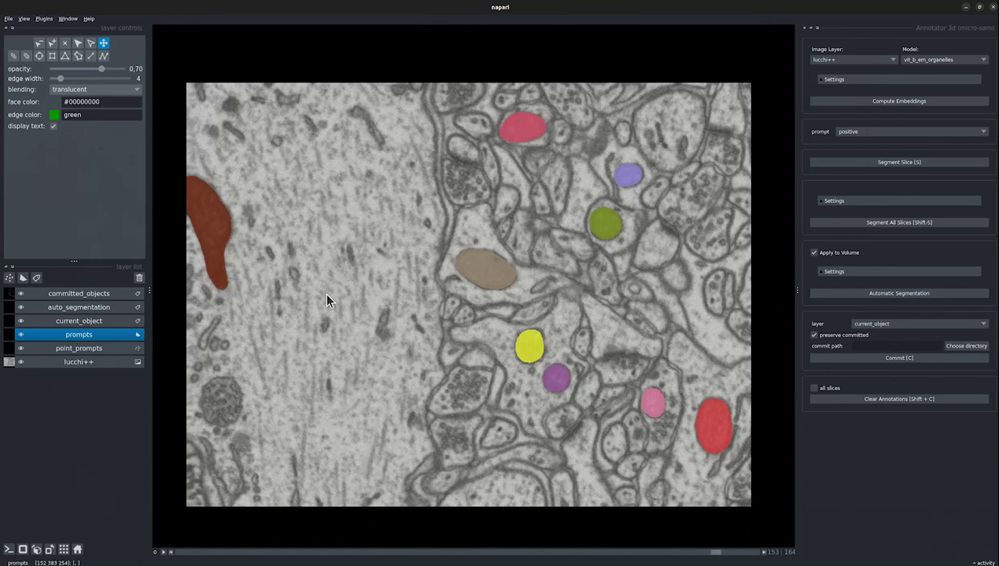
- Go to slice 164 and commit the box-prompted mitochondrion to the committed objects
key(Right)
key(Right)
key(Right)
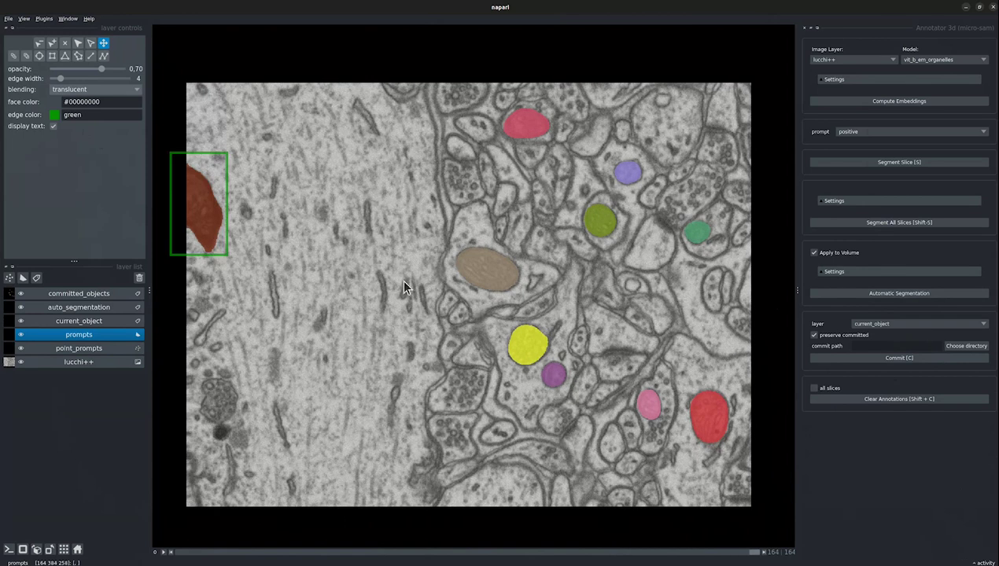
click(909, 360)
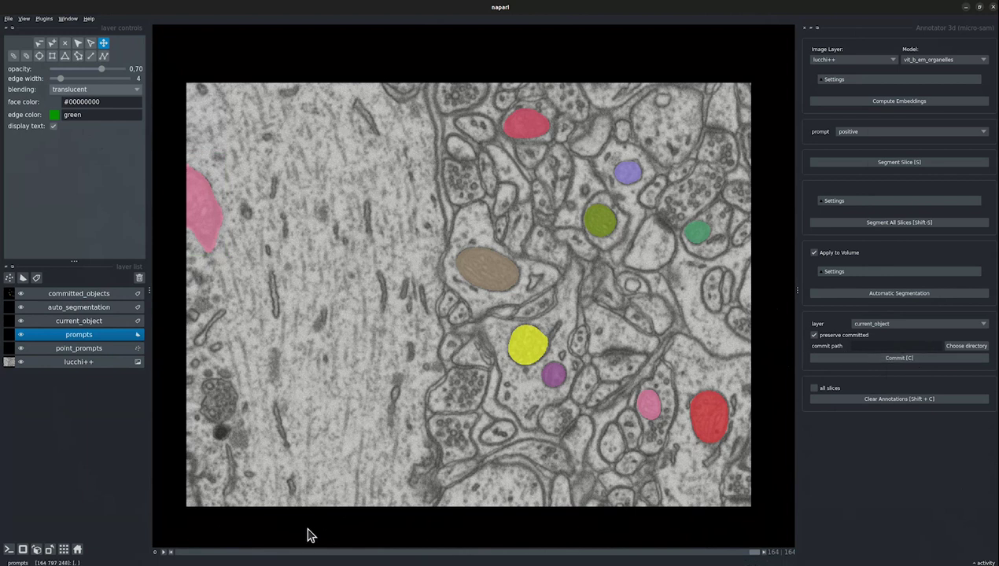
- Place a positive point prompt on the unsegmented round mitochondrion in the lower left of slice 134 and segment it in that slice
scroll(328, 403, down, 20)
scroll(328, 402, down, 10)
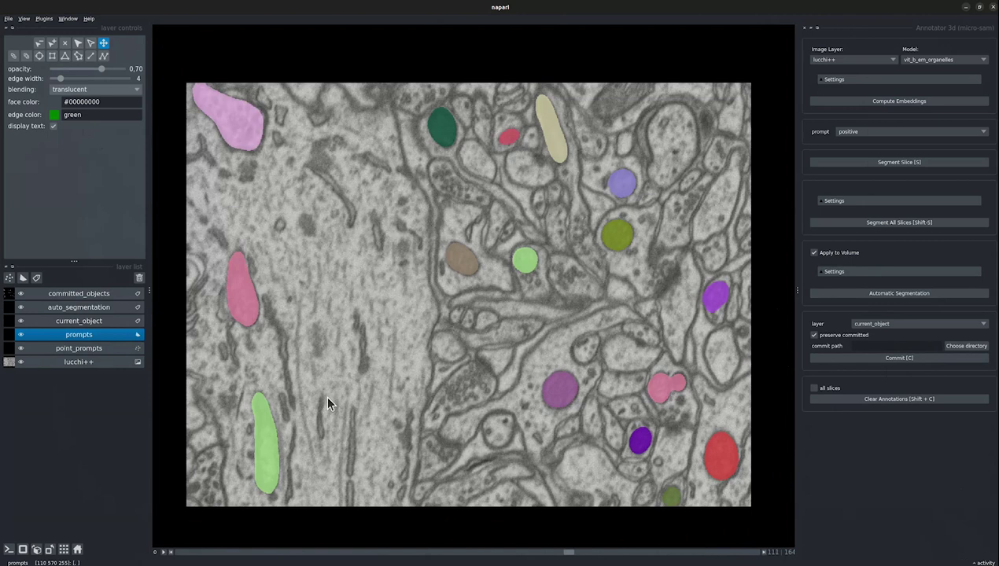
scroll(327, 403, up, 15)
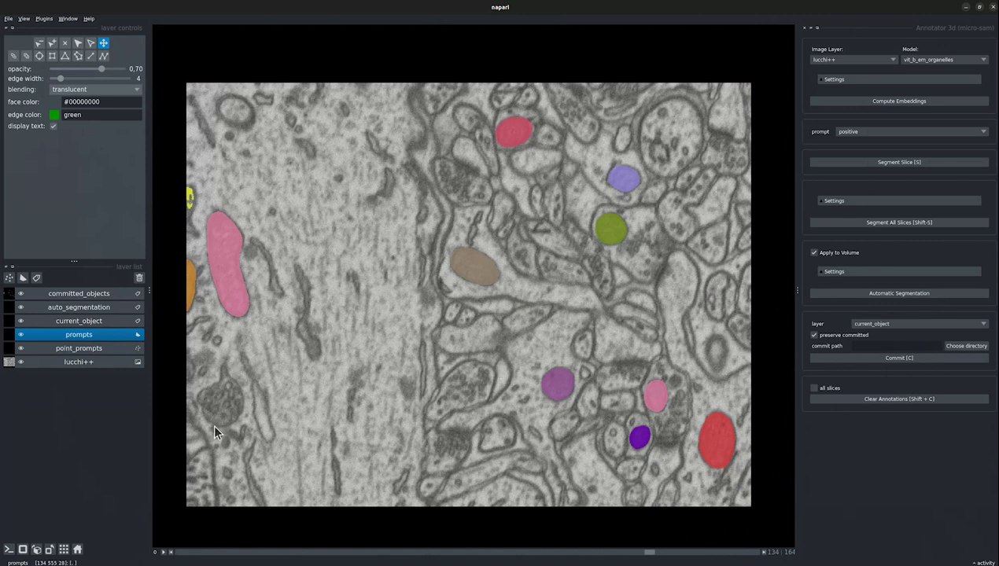
click(93, 348)
click(111, 42)
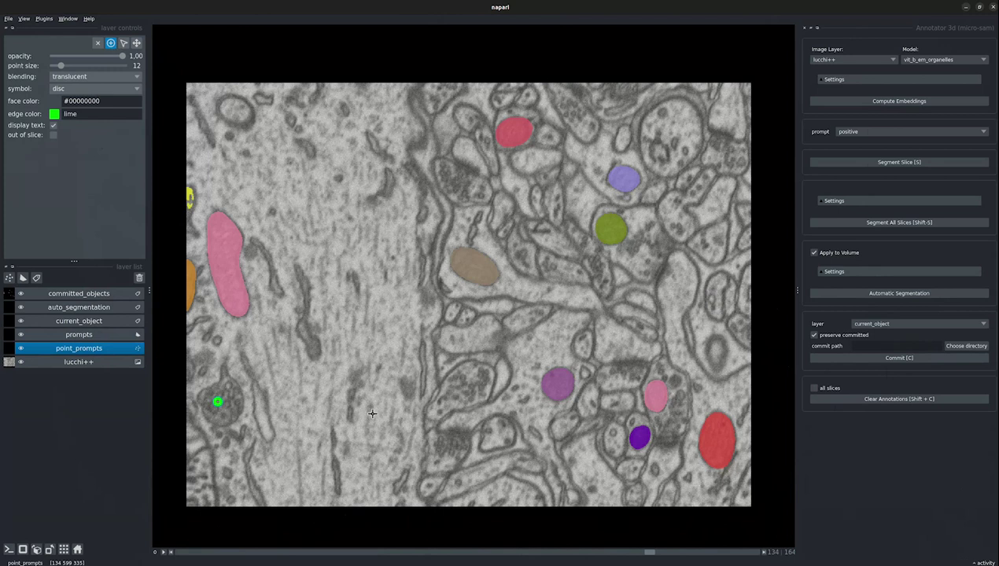
key(s)
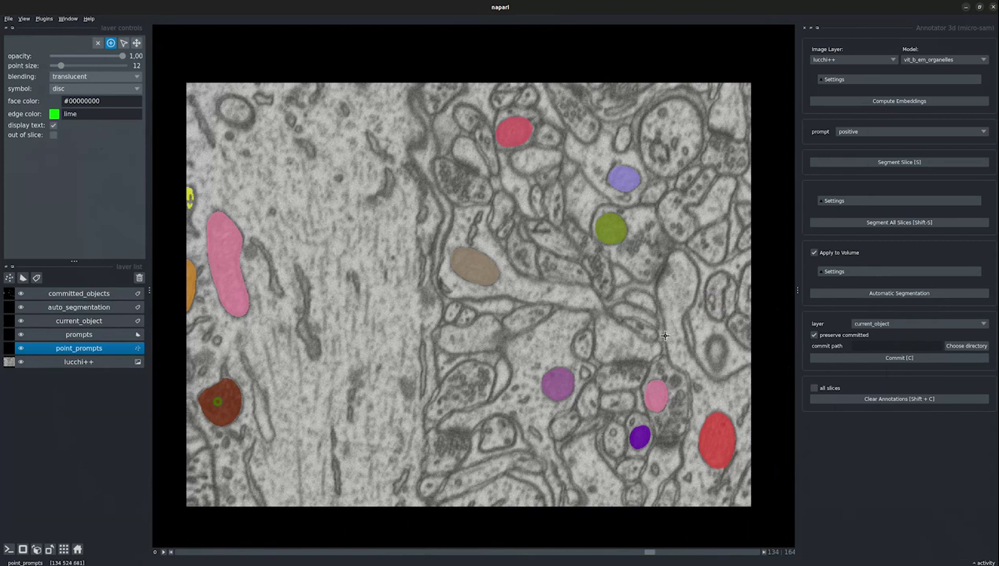
- Segment the round lower-left mitochondrion through all slices, go to slice 164 and commit it to the committed objects
click(934, 226)
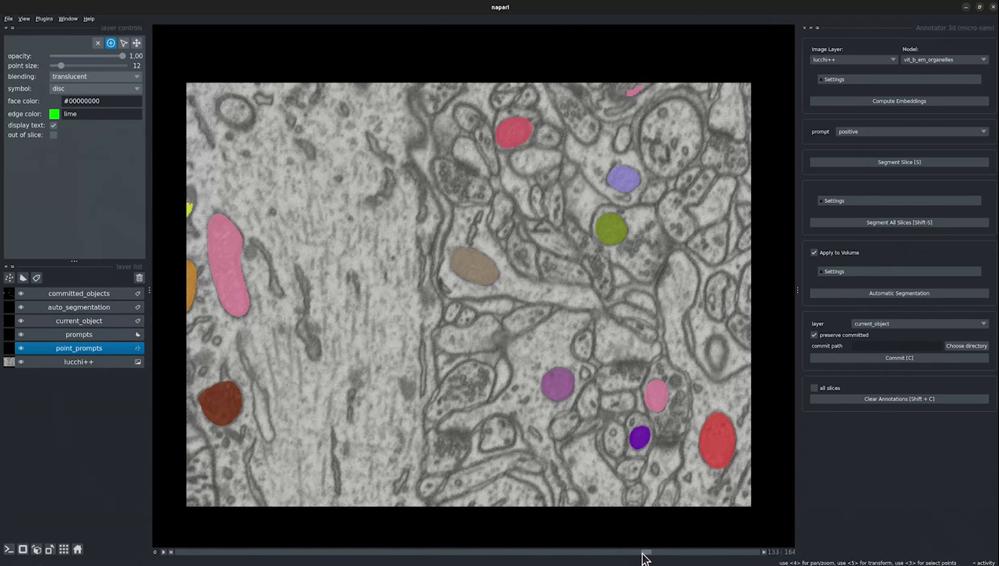
drag(642, 553, 757, 553)
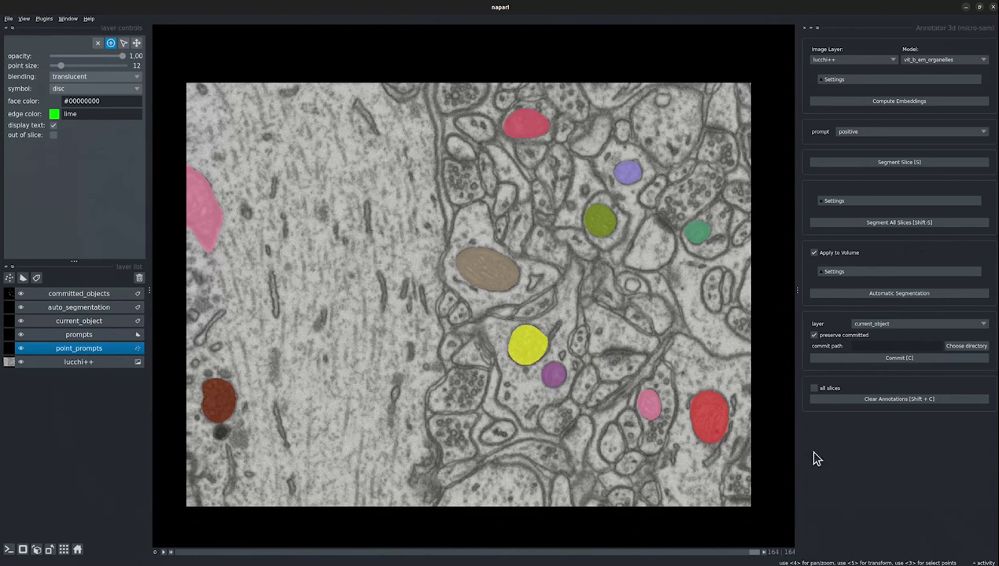
click(916, 361)
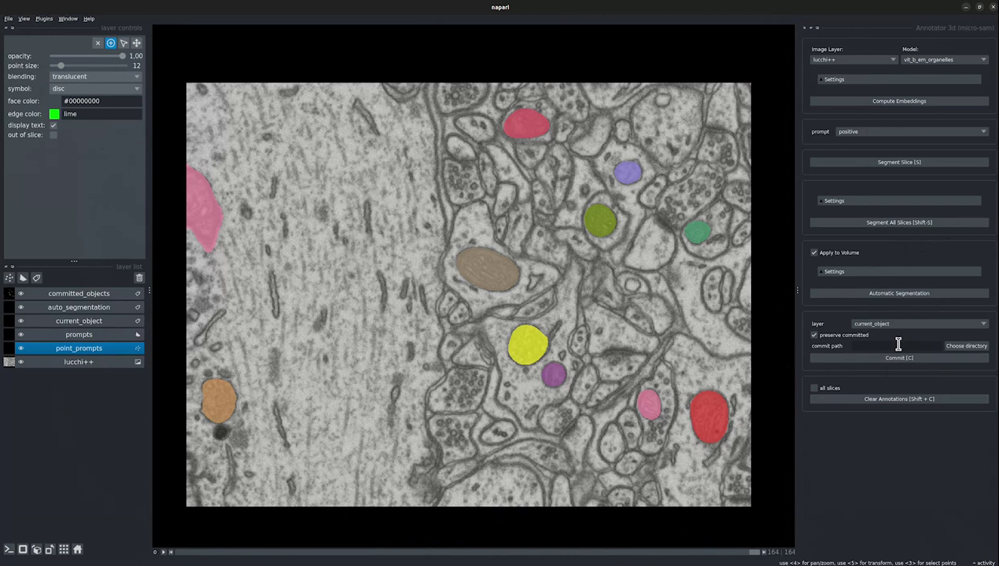
- Place a positive point prompt on the unsegmented elongated mitochondrion near the upper edge of slice 57 and segment it through the volume
drag(759, 556, 180, 556)
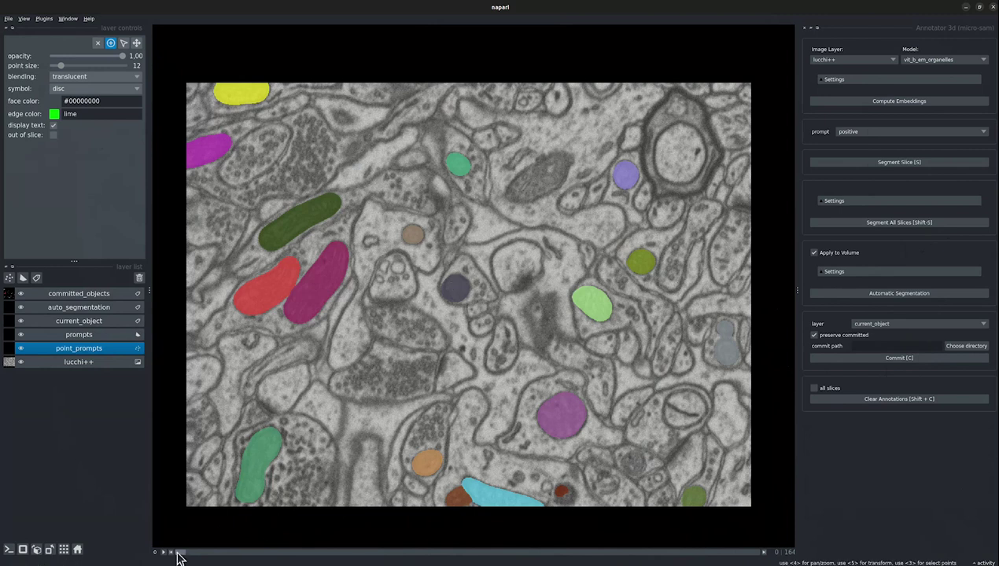
drag(178, 558, 380, 558)
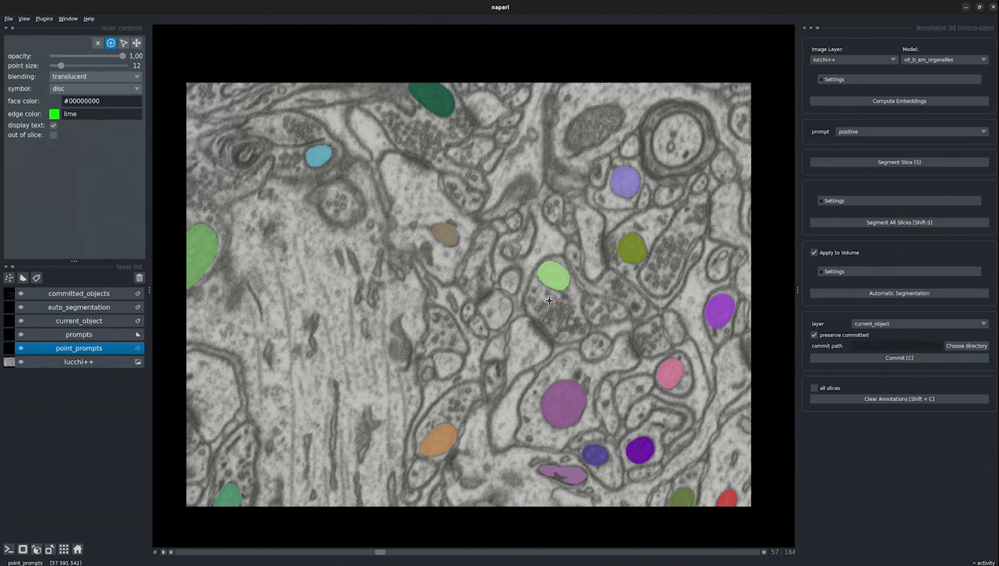
click(595, 126)
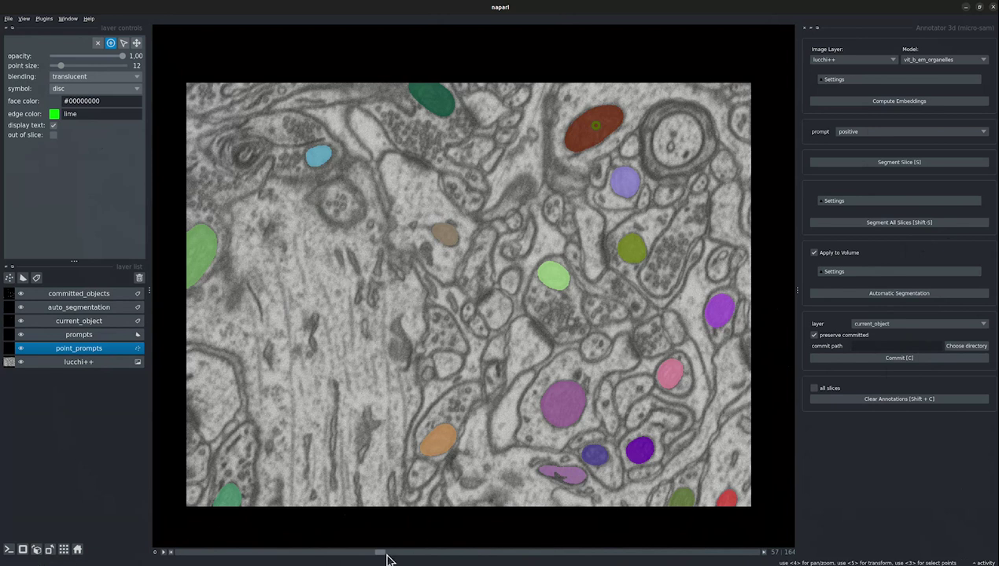
- Check the new elongated object up to slice 132, return to slice 85 and commit it
drag(380, 557, 640, 530)
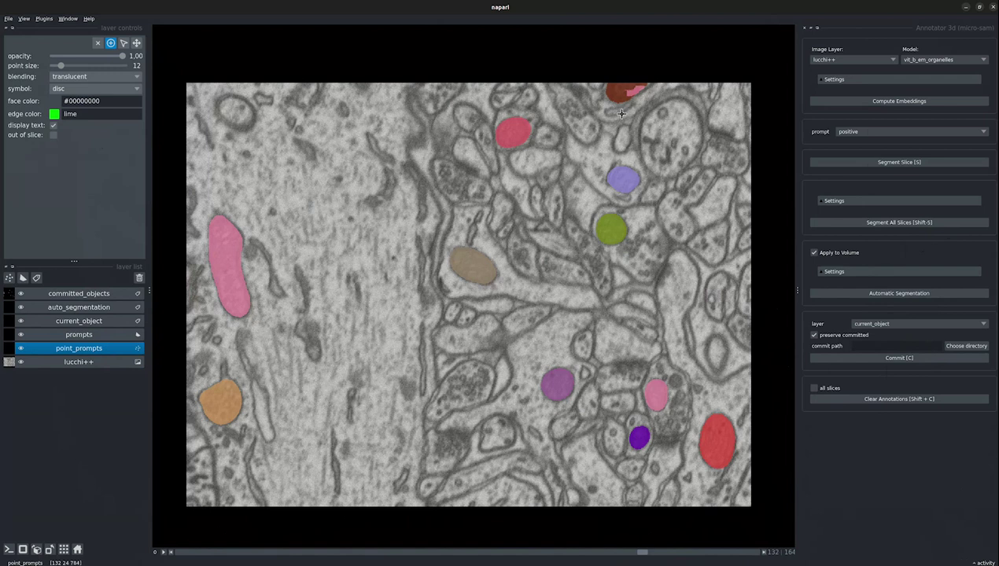
drag(641, 556, 477, 556)
click(887, 360)
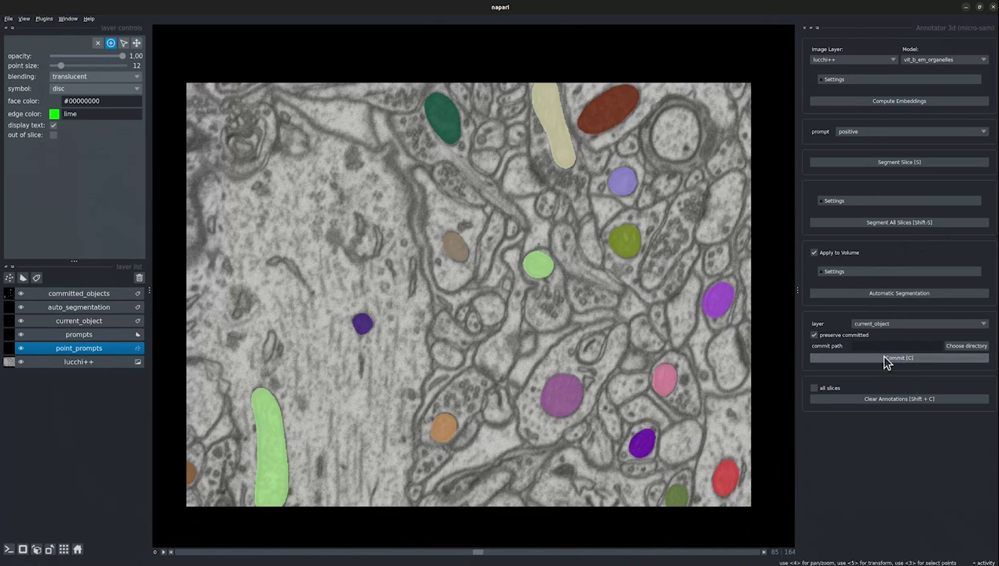
- Examine the newly committed elongated mitochondrion up close from slice 85 forward to slice 131
scroll(641, 118, up, 5)
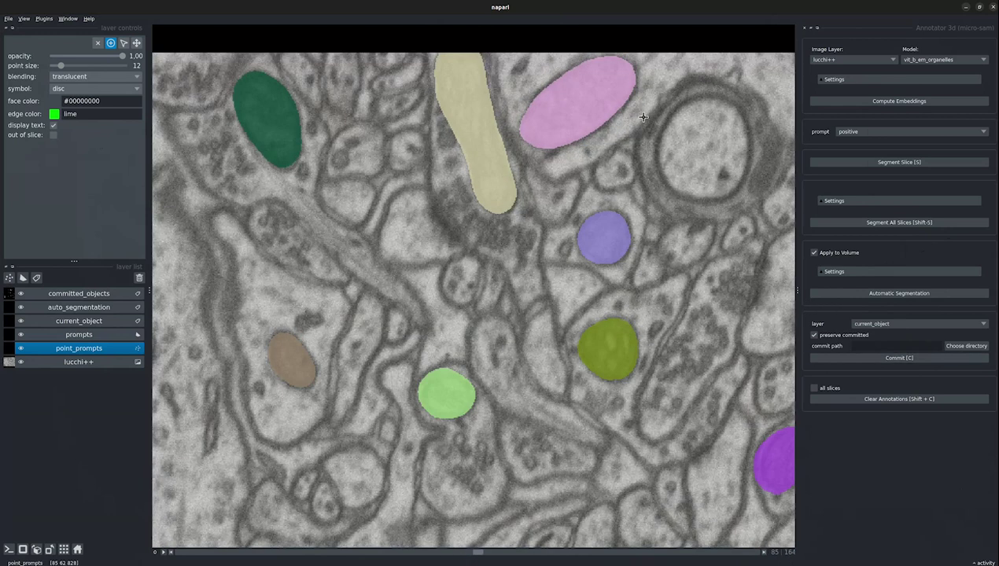
key(Right)
key(Right)
key(Right)
key(Right)
key(Right)
key(Right)
key(Right)
key(Right)
key(Right)
key(Right)
key(Right)
key(Right)
key(Right)
key(Right)
key(Right)
key(Right)
key(Right)
key(Right)
key(Right)
key(Right)
key(Right)
key(Right)
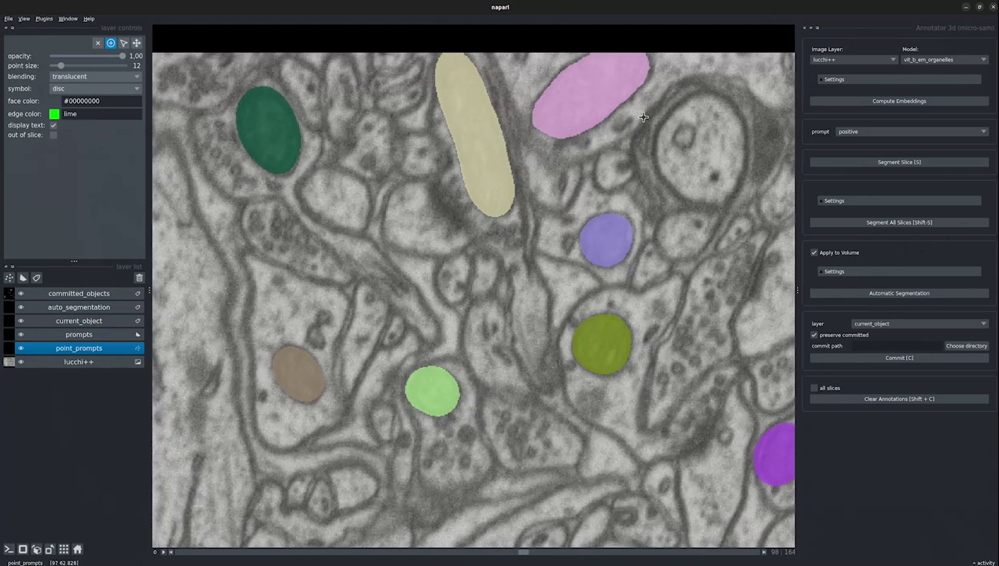
key(Right)
key(Right)
key(Right)
key(Right)
key(Right)
key(Right)
key(Right)
key(Right)
key(Right)
key(Right)
key(Right)
key(Right)
key(Right)
key(Right)
key(Right)
key(Right)
key(Right)
key(Right)
key(Right)
key(Right)
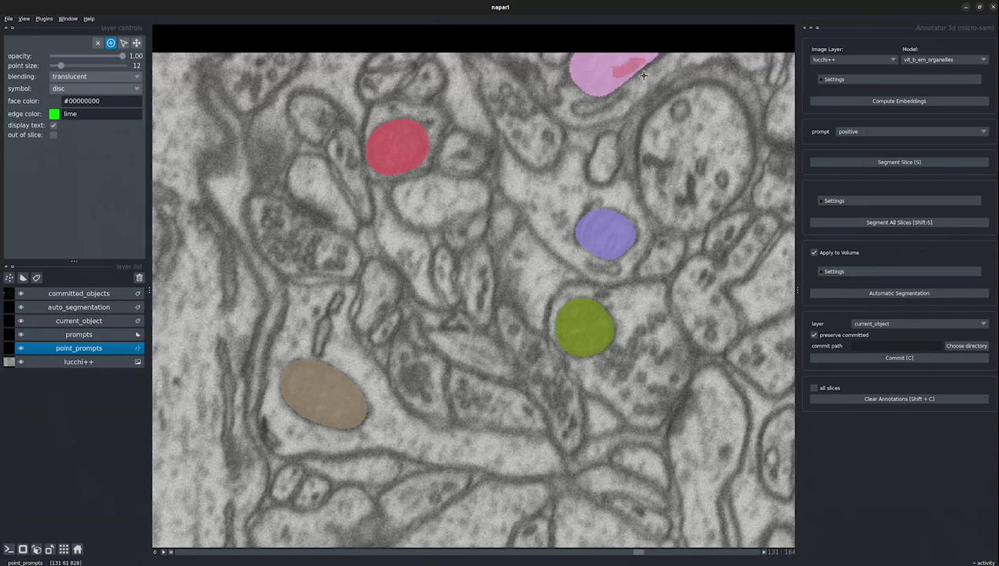
- Pick label 62 in the committed_objects layer and fill the mislabelled patch inside the upper-edge mitochondrion with it in slices 131 to 133
click(83, 293)
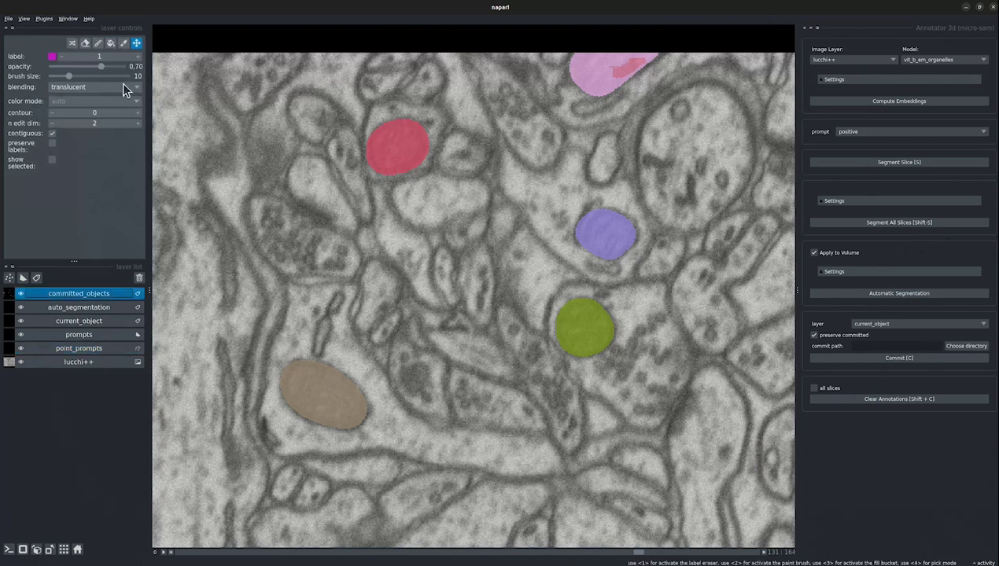
click(123, 44)
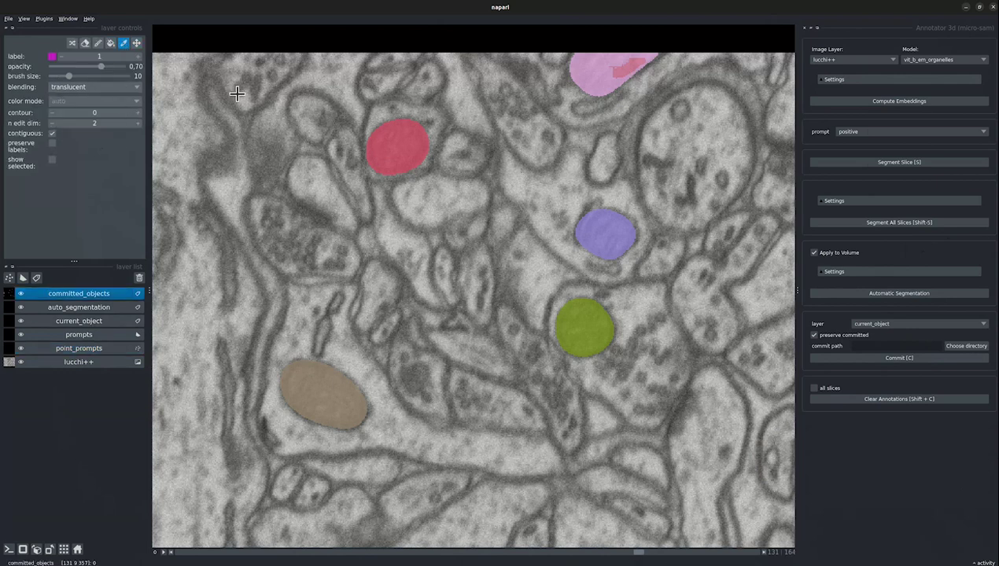
click(575, 82)
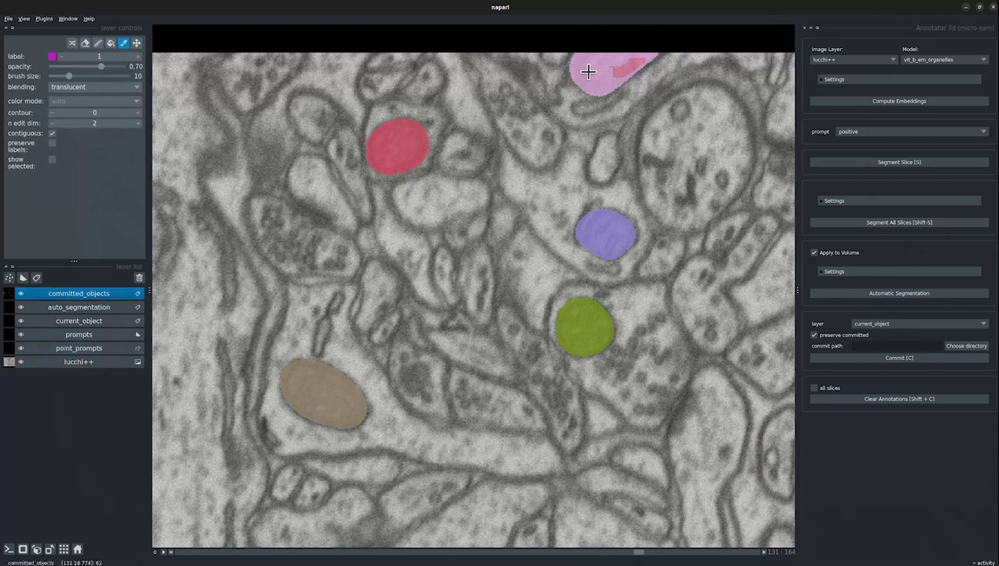
click(110, 44)
key(Right)
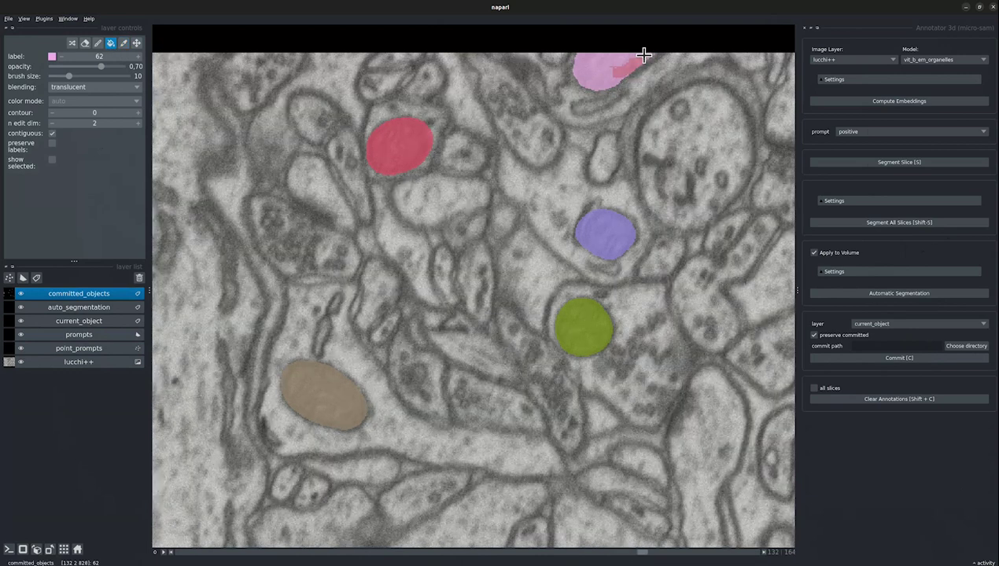
key(Right)
key(Right)
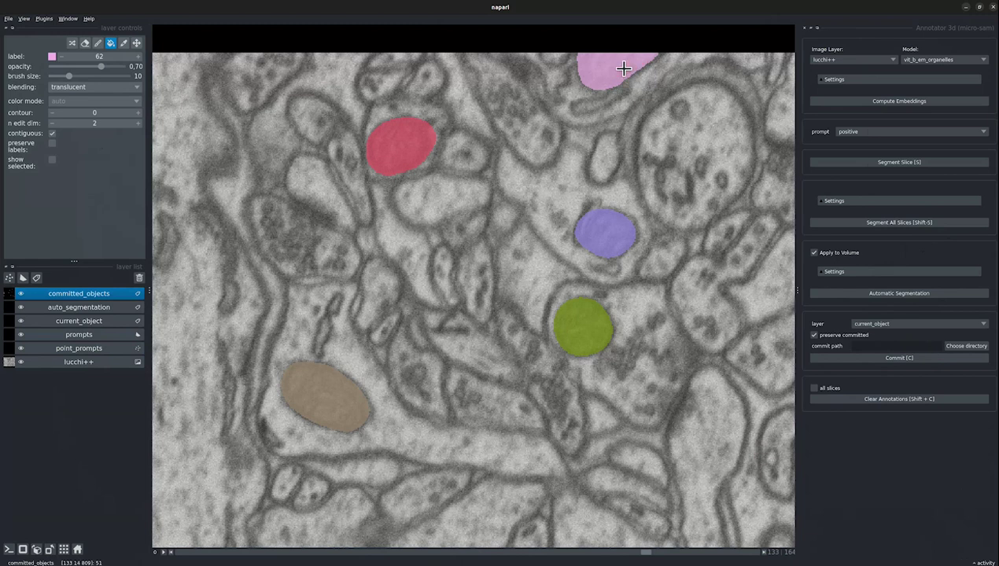
- Examine the relabelled upper-edge mitochondrion from slice 137 back to about slice 121 for remaining mislabelled patches
key(Left)
key(Left)
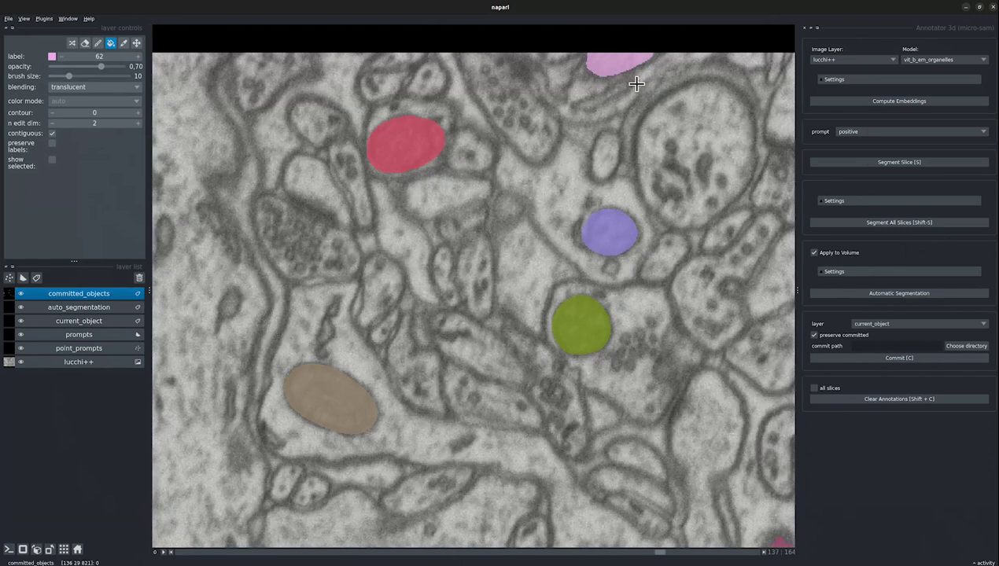
key(Left)
key(Left)
key(Left)
key(Left)
key(Left)
key(Left)
key(Left)
key(Left)
key(Left)
key(Left)
key(Left)
key(Left)
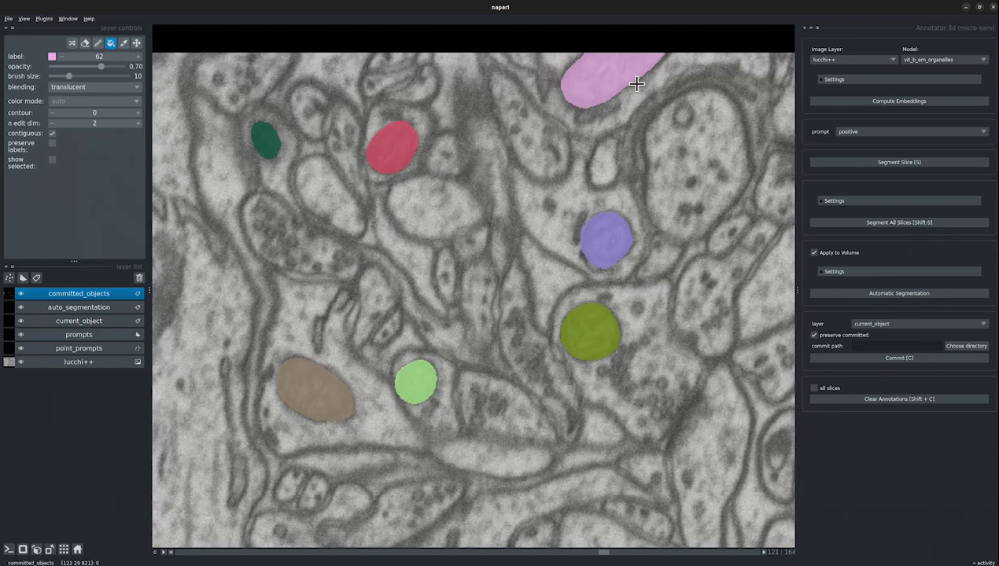
- Review all committed mitochondria across the whole image, going forward to about slice 157 and back to slice 0
click(136, 42)
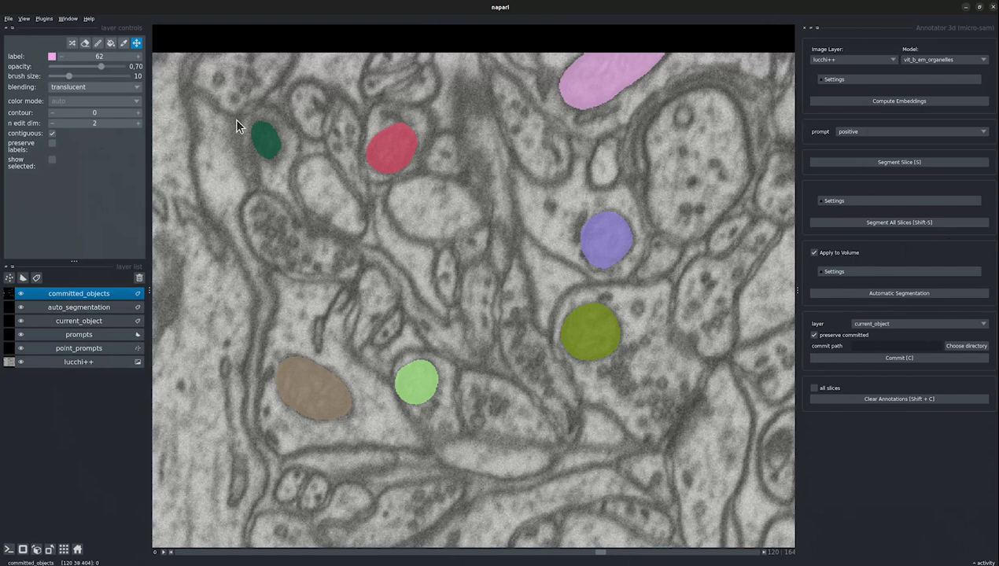
scroll(569, 291, down, 3)
scroll(569, 291, down, 2)
drag(544, 348, 570, 287)
scroll(557, 307, up, 2)
key(Right)
key(Right)
key(Right)
key(Right)
key(Right)
key(Right)
key(Right)
key(Right)
key(Right)
key(Right)
key(Right)
key(Right)
key(Right)
key(Right)
key(Right)
key(Right)
key(Right)
key(Right)
key(Right)
key(Right)
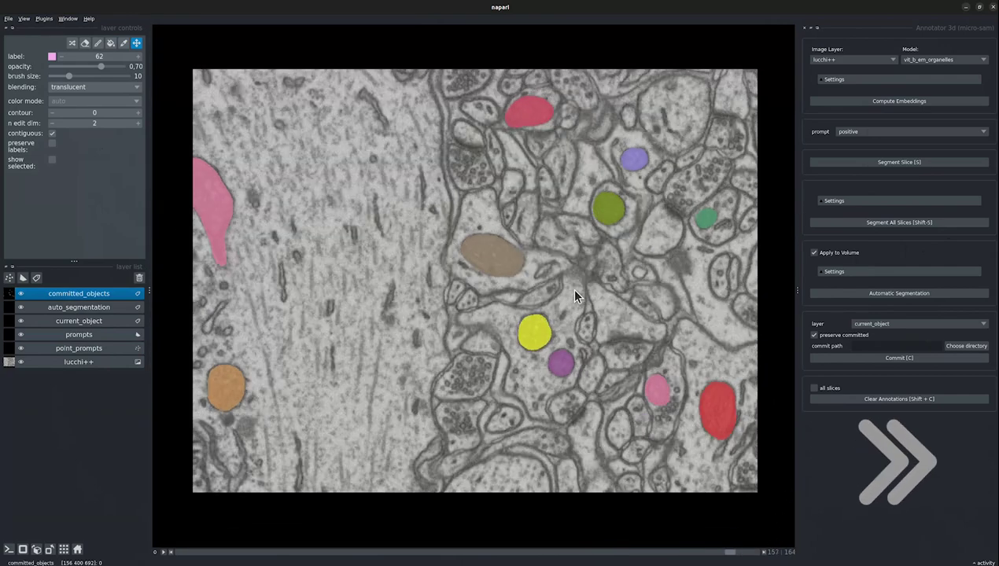
key(Left)
key(Left)
key(Left)
key(Left)
key(Left)
key(Left)
key(Left)
key(Left)
key(Left)
key(Left)
key(Left)
key(Left)
key(Left)
key(Left)
key(Left)
key(Left)
key(Left)
key(Left)
key(Left)
key(Left)
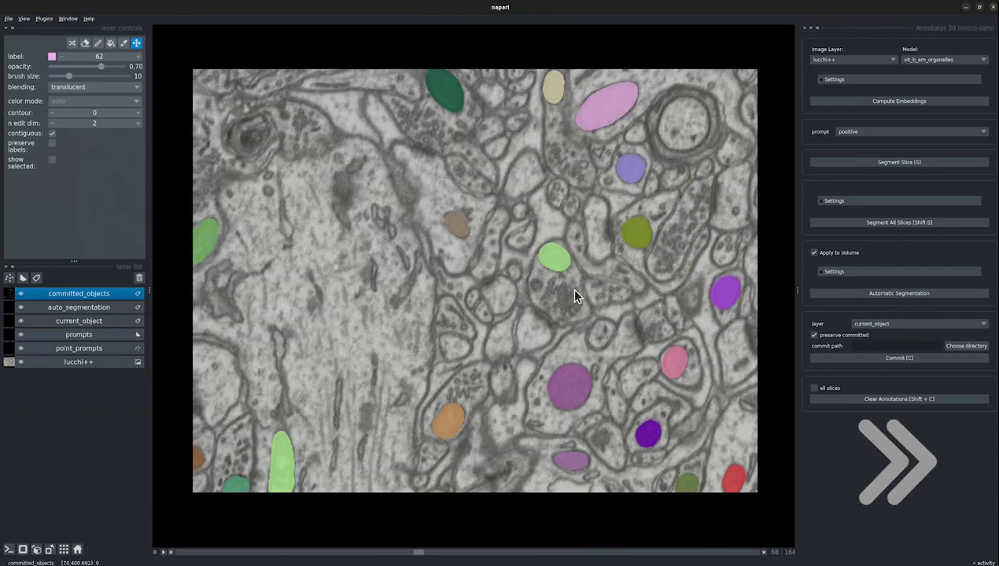
key(Left)
key(Left)
key(Left)
key(Left)
key(Left)
key(Left)
key(Left)
key(Left)
key(Left)
key(Left)
key(Left)
key(Left)
key(Left)
key(Left)
key(Left)
key(Left)
key(Left)
key(Left)
key(Left)
key(Left)
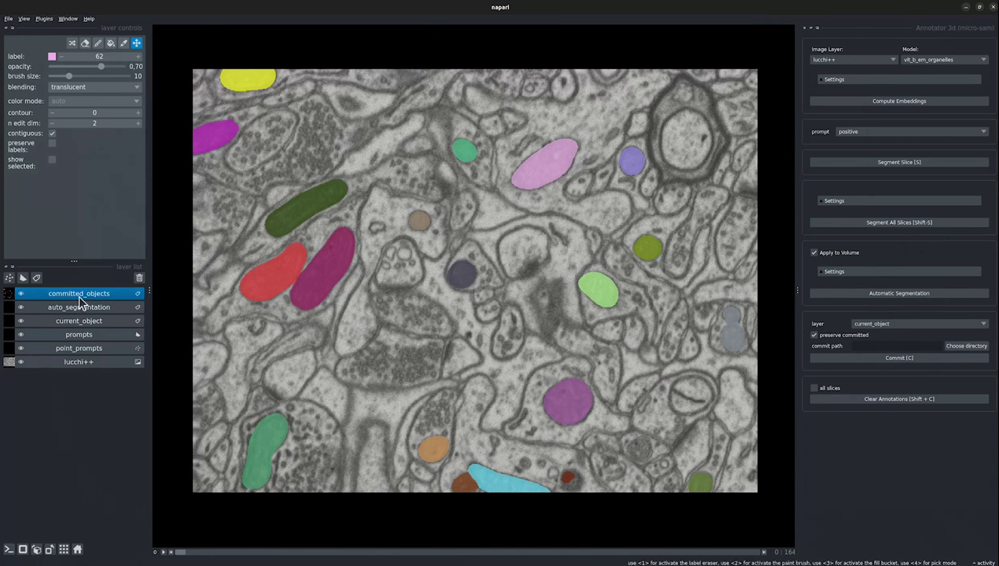
- Save the committed_objects layer as save_lucchi.tif
click(7, 18)
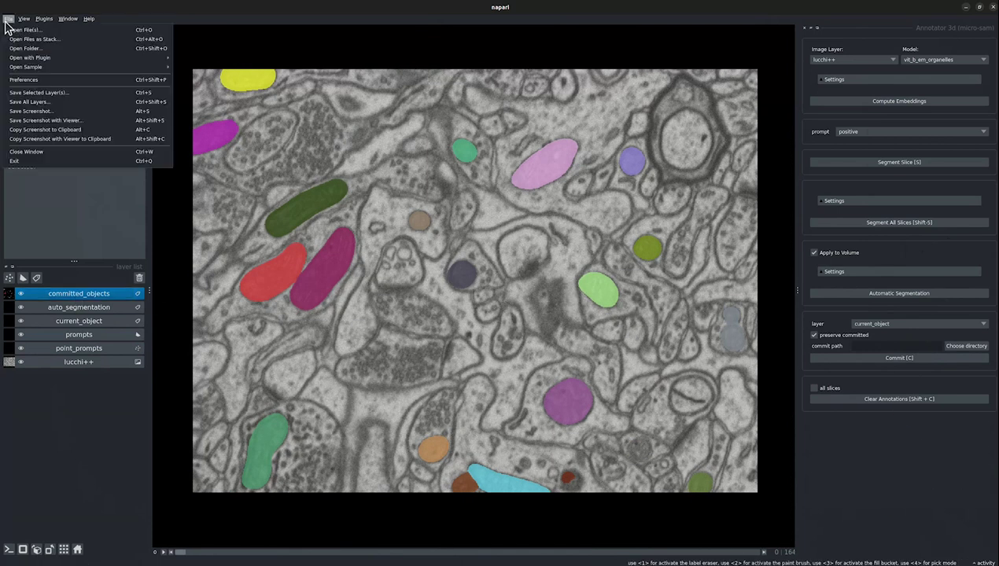
click(12, 95)
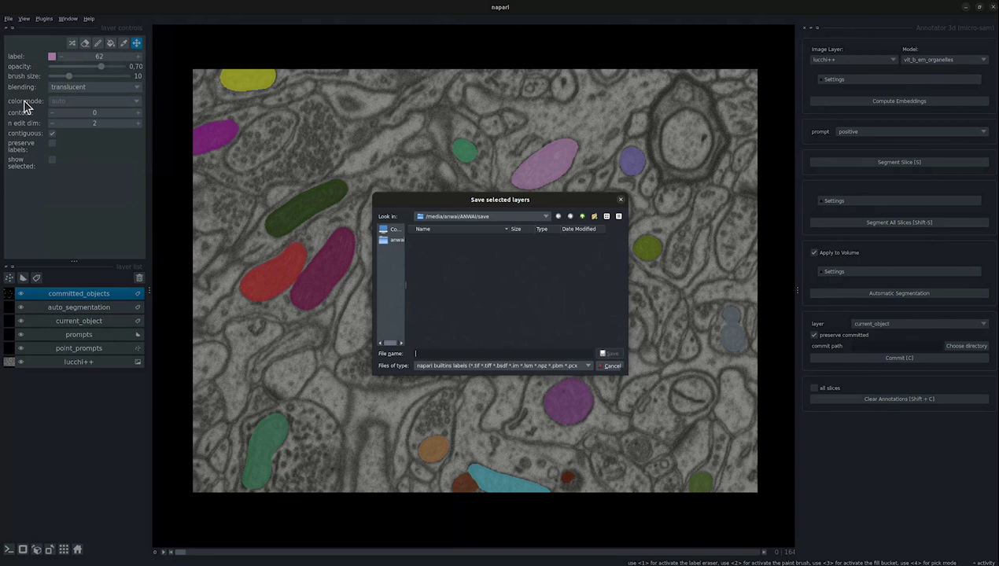
text(cchi.tif)
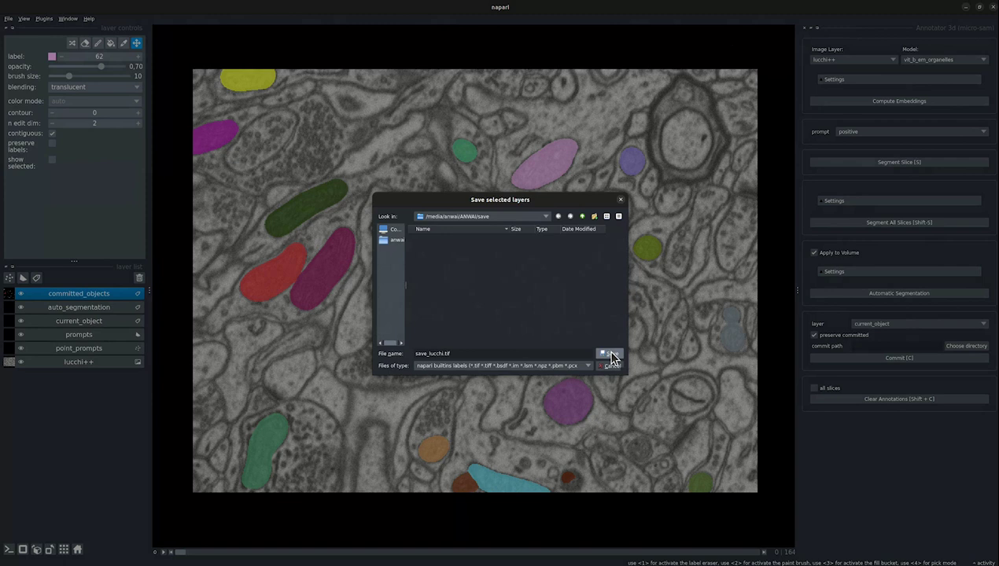
click(612, 355)
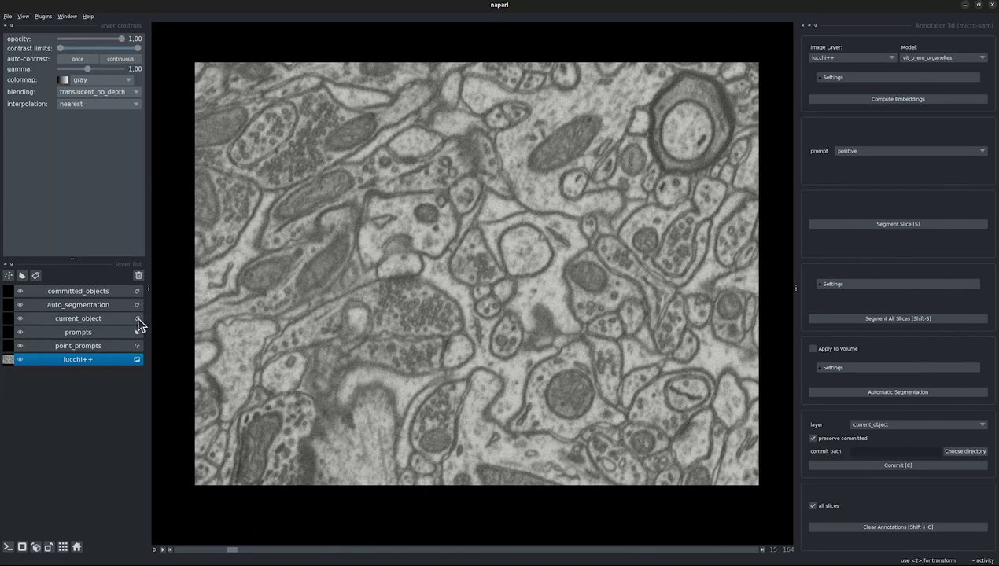
- Place a positive point prompt on the elongated mitochondrion in the upper part of slice 0 and segment it in that slice
click(102, 346)
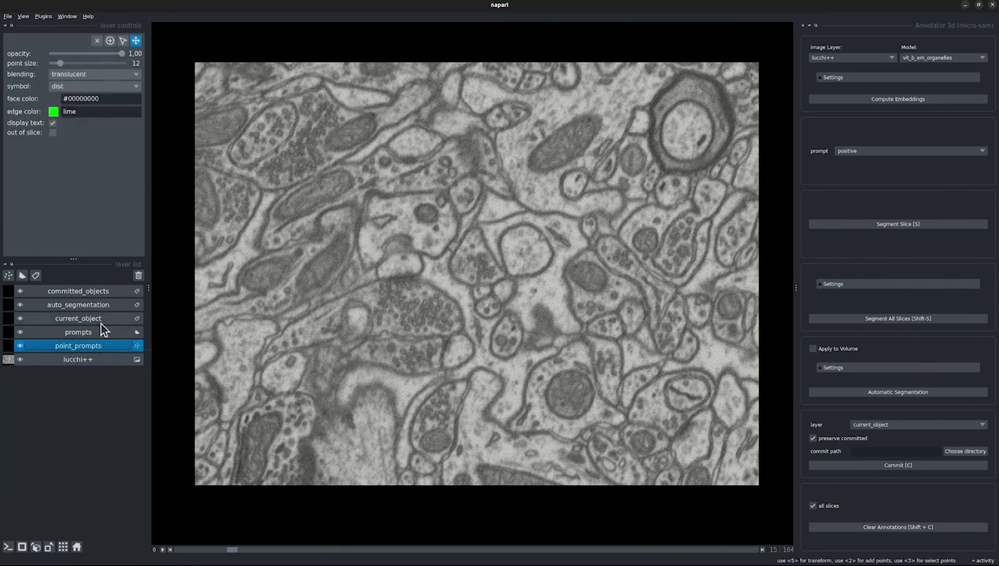
click(110, 40)
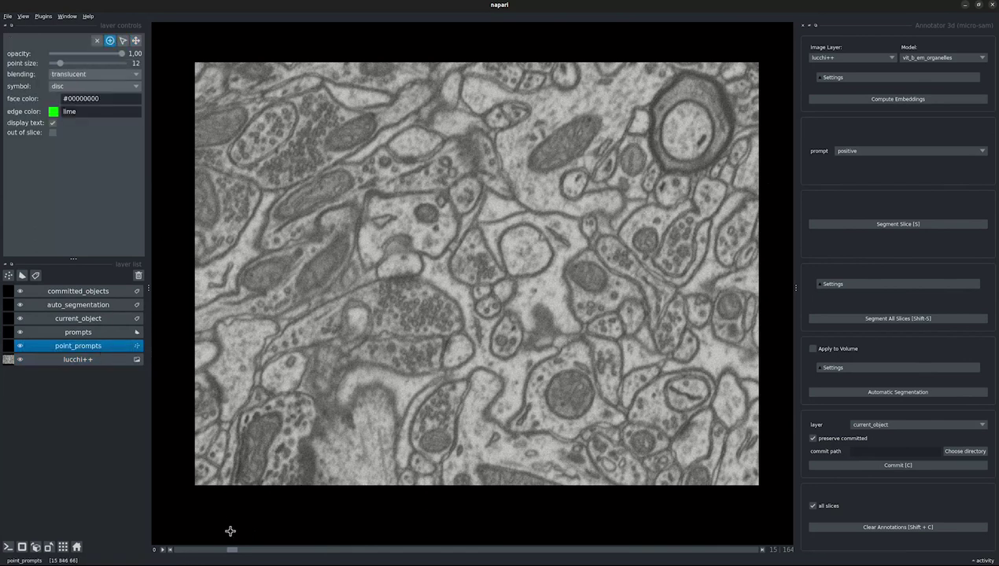
click(189, 550)
click(190, 550)
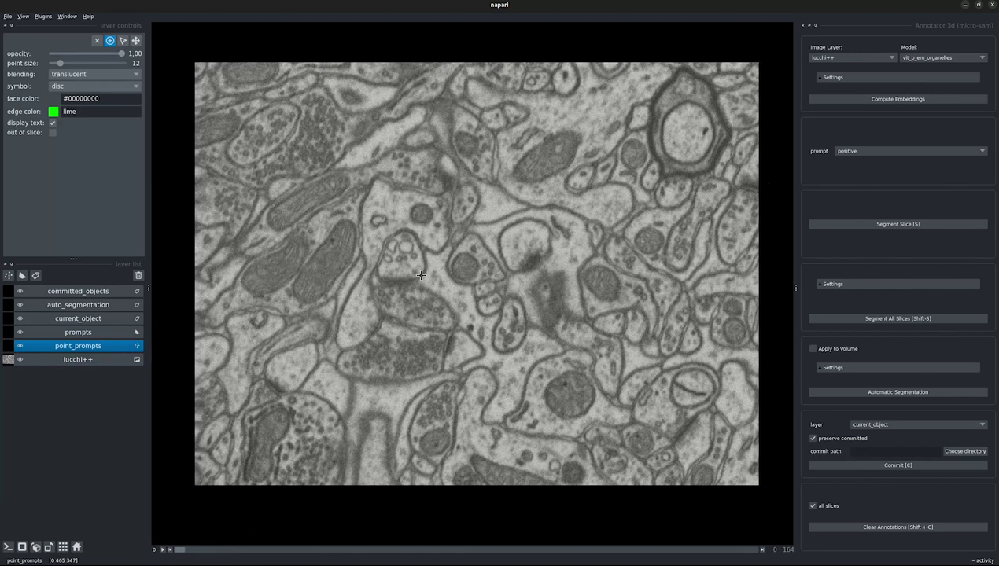
click(546, 160)
key(s)
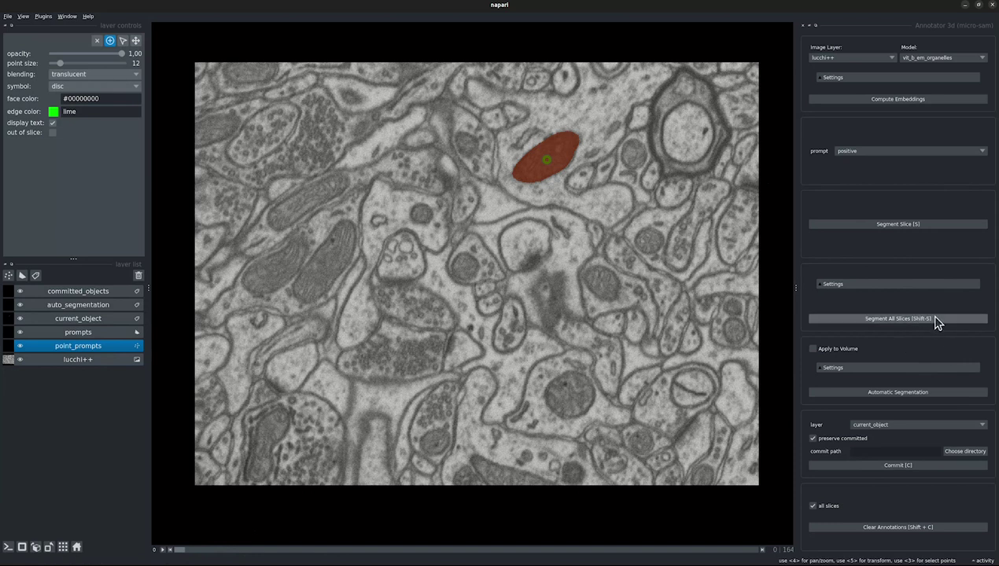
- Review the projection options for volumetric segmentation, keep single_point, and segment the point-prompted mitochondrion in all slices
click(900, 284)
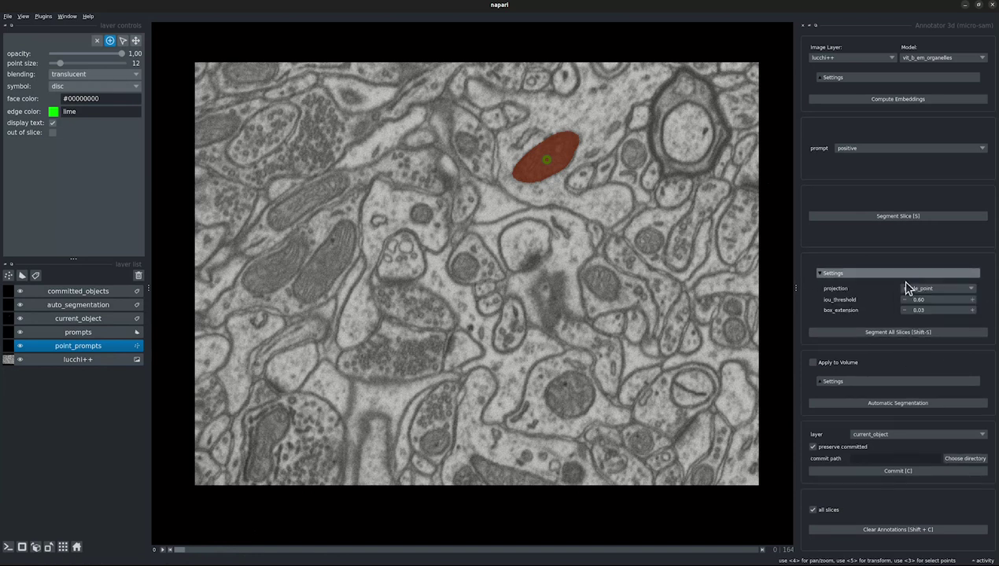
mouse_move(842, 288)
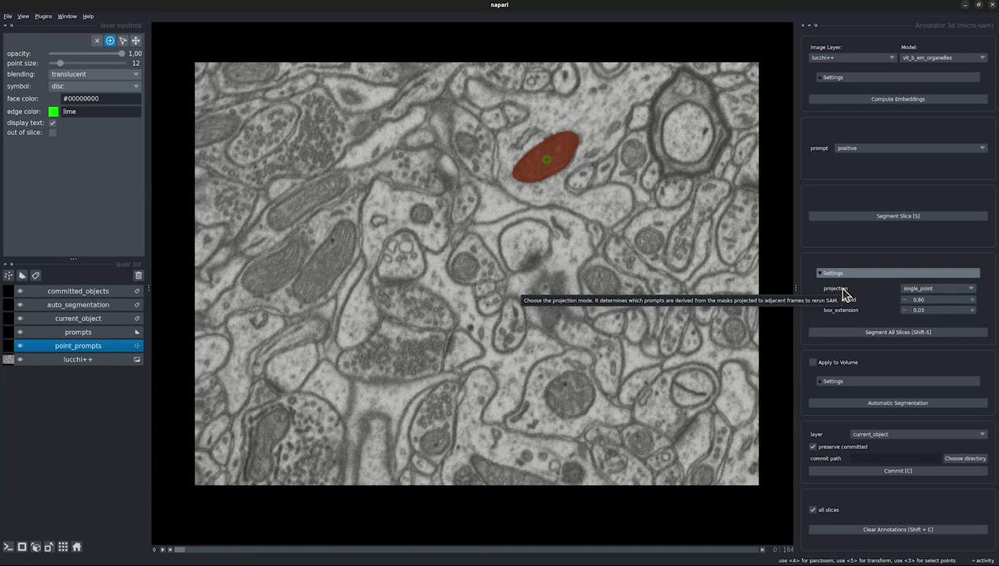
click(974, 289)
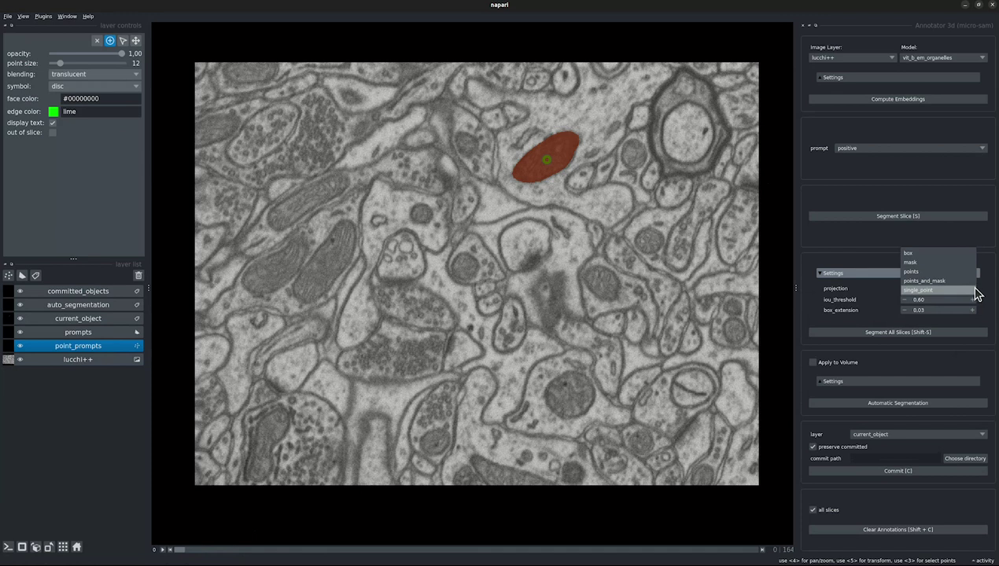
click(973, 290)
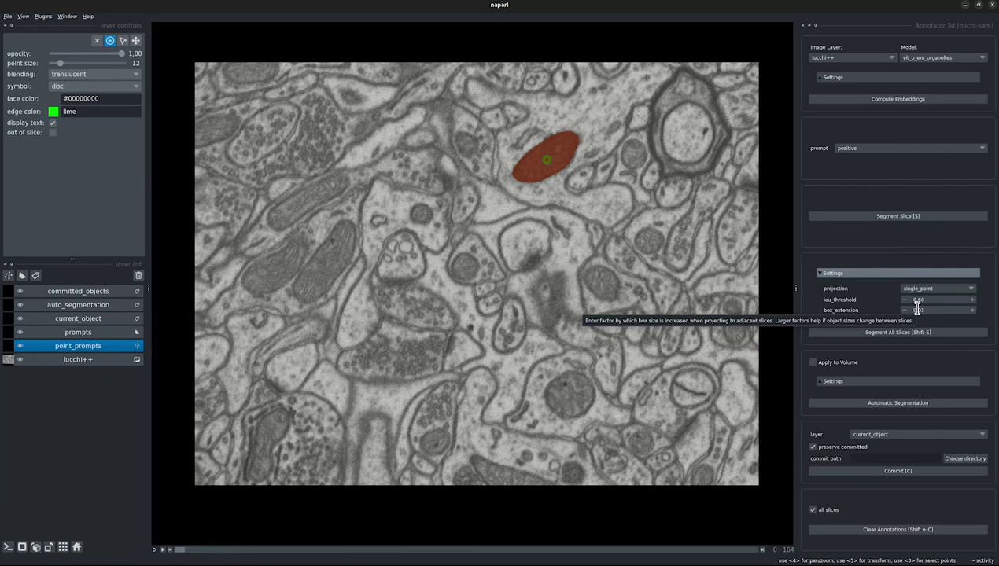
click(905, 331)
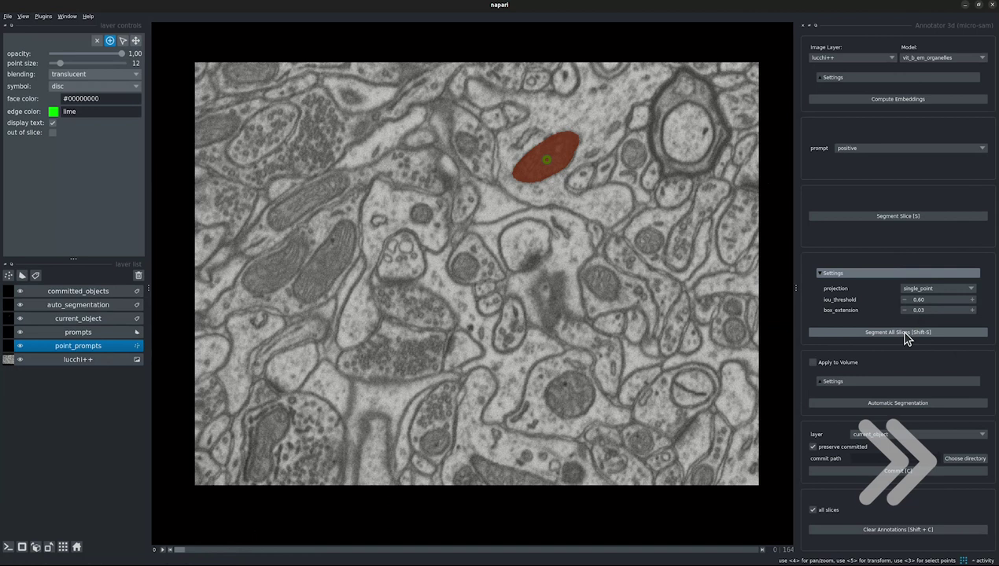
- Review the volumetric segmentation of the elongated mitochondrion slice by slice, going forward to about slice 142
key(Right)
key(Right)
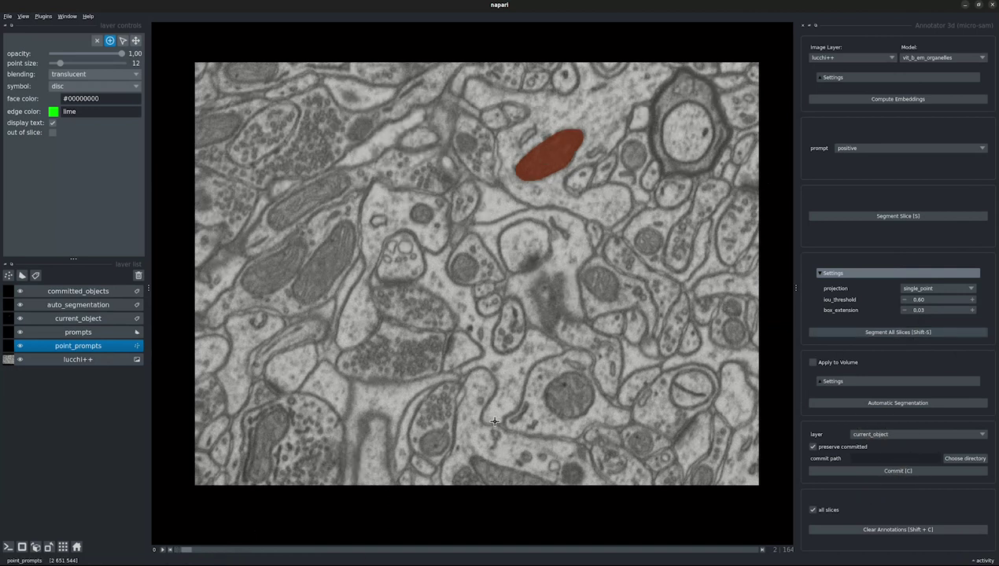
key(Right)
key(Right)
key(Right)
key(Right)
key(Right)
key(Right)
key(Right)
key(Right)
key(Right)
key(Right)
key(Right)
key(Right)
key(Right)
key(Right)
key(Right)
key(Right)
key(Right)
key(Right)
key(Right)
key(Right)
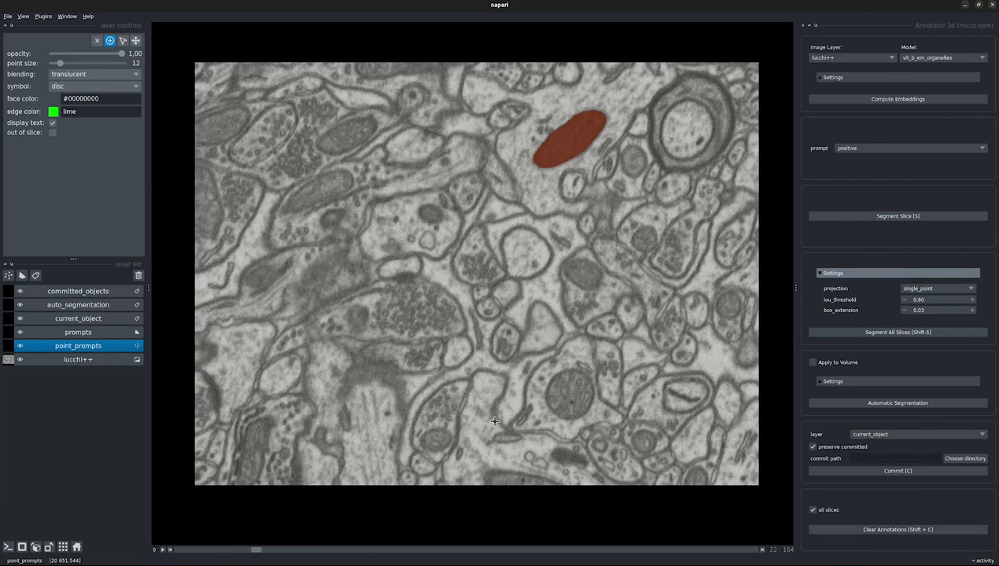
key(Right)
key(Right)
key(Right)
key(Right)
key(Right)
key(Right)
key(Right)
key(Right)
key(Right)
key(Right)
key(Right)
key(Right)
key(Right)
key(Right)
key(Right)
key(Right)
key(Right)
key(Right)
key(Right)
key(Right)
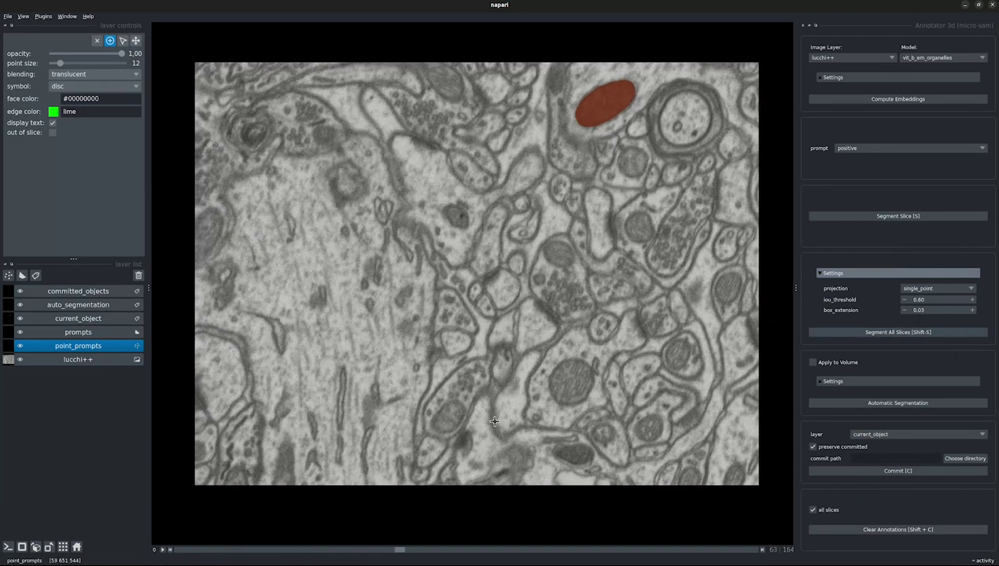
key(Right)
key(Right)
key(Right)
key(Right)
key(Right)
key(Right)
key(Right)
key(Right)
key(Right)
key(Right)
key(Right)
key(Right)
key(Right)
key(Right)
key(Right)
key(Right)
key(Right)
key(Right)
key(Right)
key(Right)
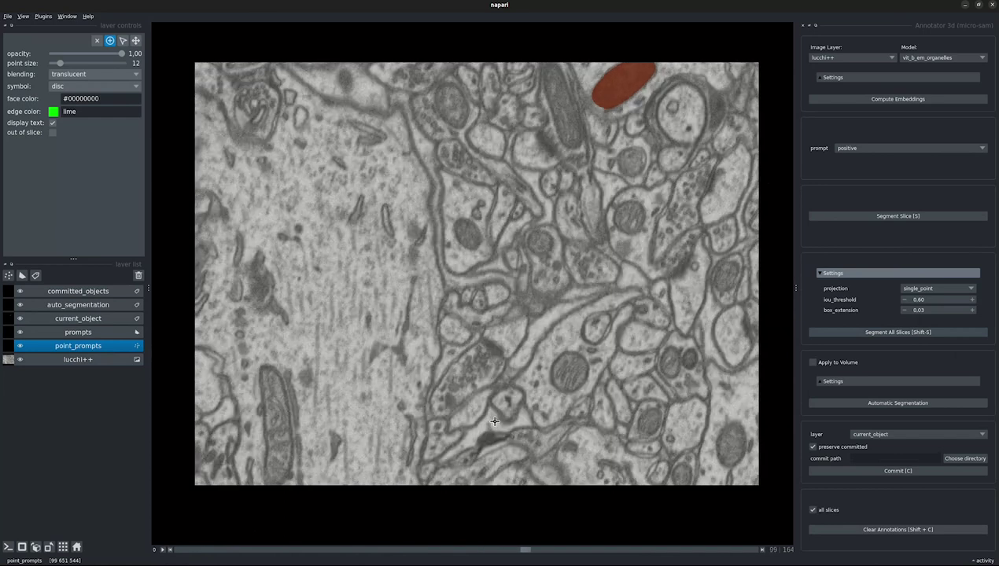
key(Right)
key(Right)
key(Right)
key(Right)
key(Right)
key(Right)
key(Right)
key(Right)
key(Right)
key(Right)
key(Right)
key(Right)
key(Right)
key(Right)
key(Right)
key(Right)
key(Right)
key(Right)
key(Right)
key(Right)
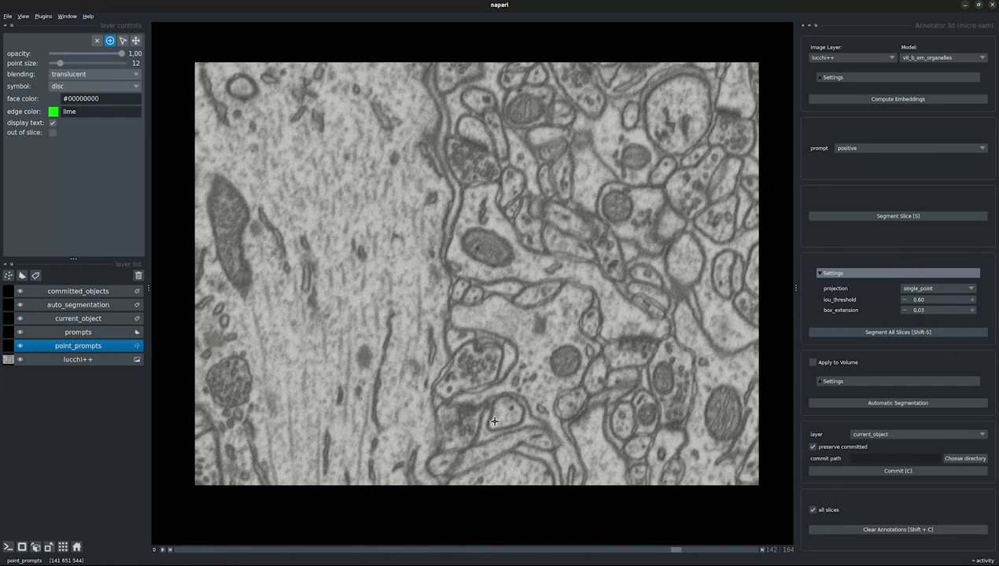
- Return to slice 0 and commit the segmented elongated mitochondrion from the current_object layer
drag(662, 550, 179, 550)
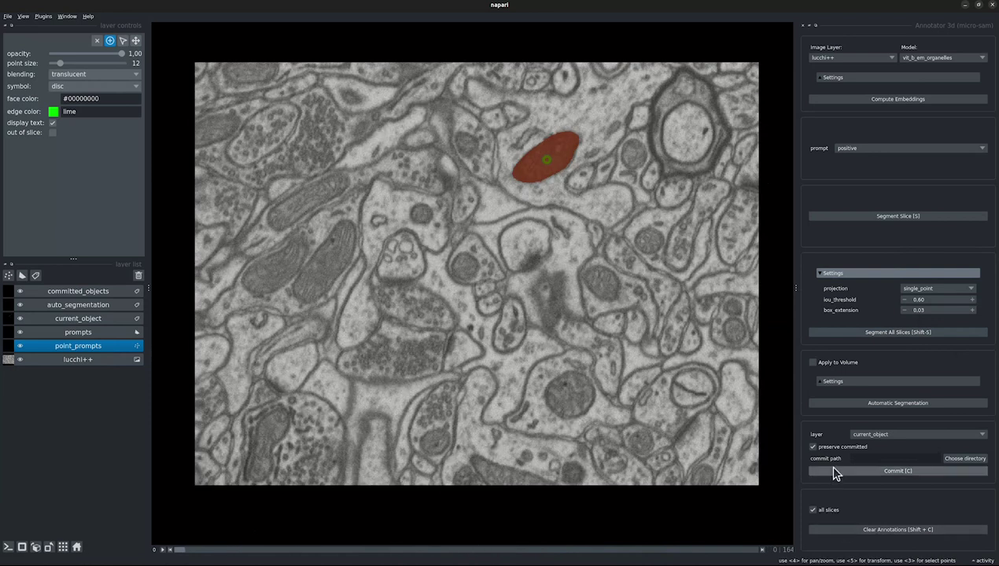
click(906, 471)
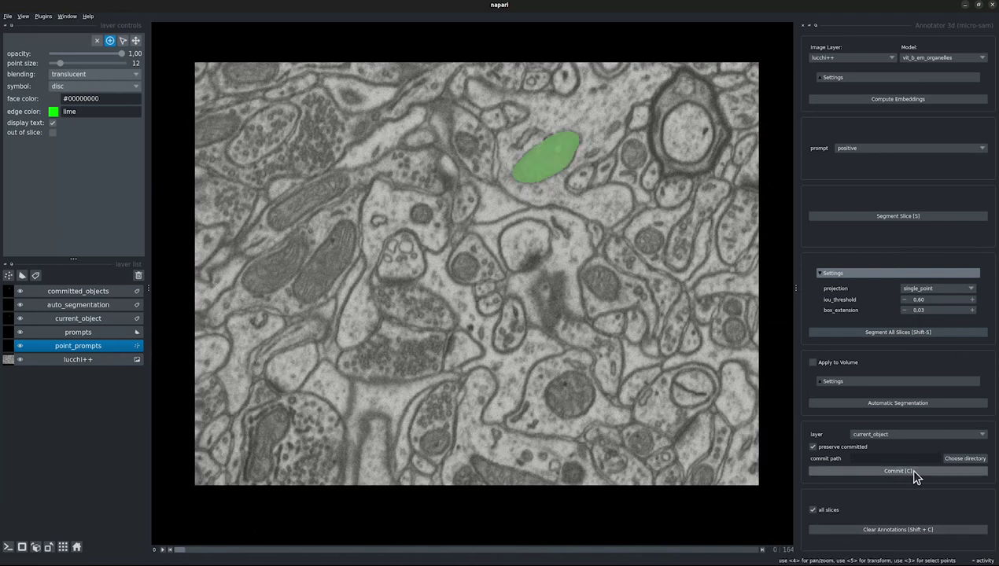
- Place a positive point prompt on the oval mitochondrion right of the image centre in slice 0 and segment it in that slice
click(603, 283)
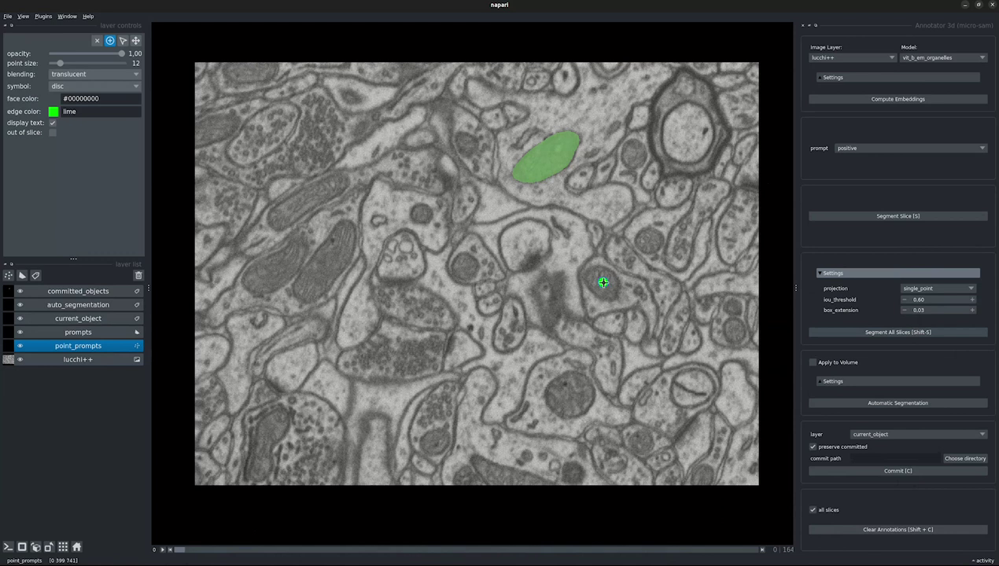
key(s)
- Place a negative point prompt on the same oval mitochondrion in slice 19 and segment the object in all slices
key(Right)
key(Right)
key(Right)
key(Right)
key(Right)
key(Right)
key(Right)
key(Right)
key(Right)
key(Right)
key(Right)
key(Right)
key(Right)
key(Right)
key(Right)
key(Right)
key(Right)
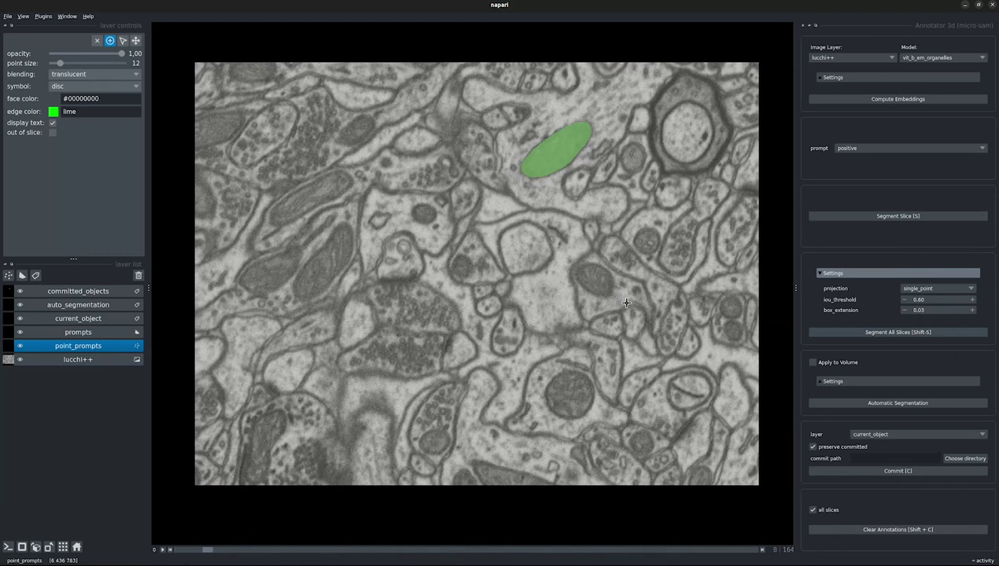
key(Right)
key(Right)
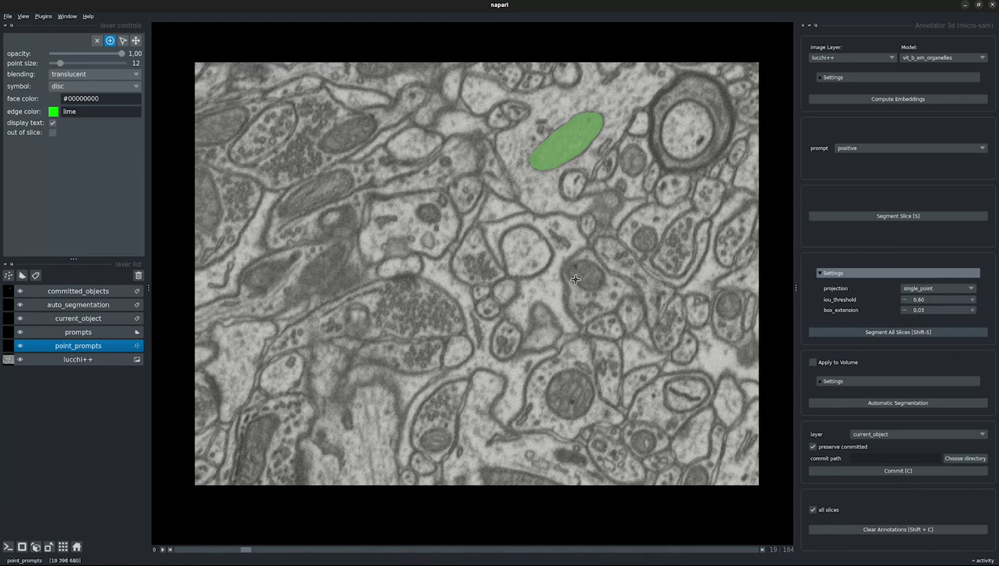
click(586, 274)
key(t)
click(898, 333)
- Review the segmentation of the oval mitochondrion between slice 0 and the negative point prompt in slice 19
key(Left)
key(Left)
key(Left)
key(Left)
key(Left)
key(Left)
key(Left)
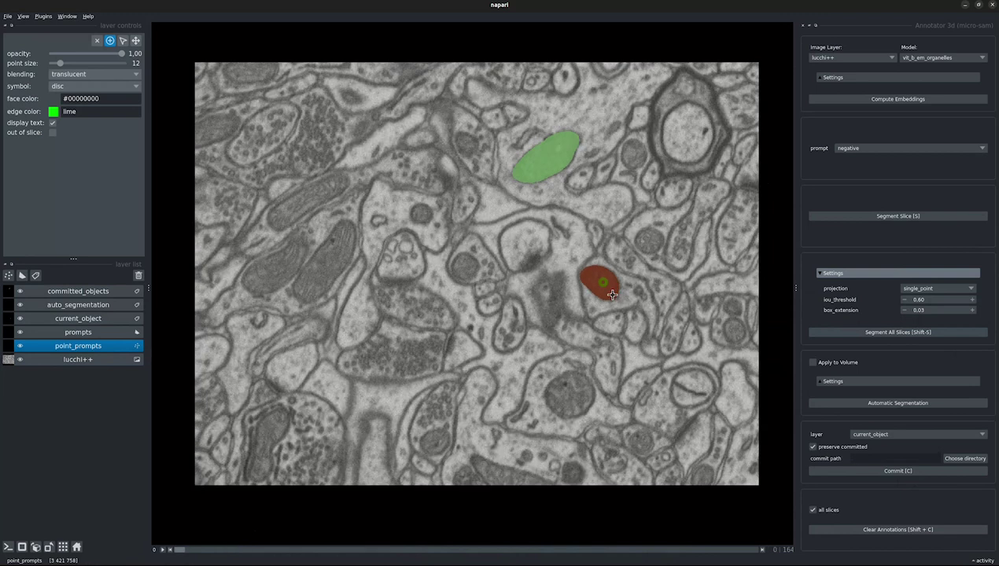
key(Left)
key(Right)
key(Right)
key(Right)
key(Right)
key(Right)
key(Right)
key(Right)
key(Right)
key(Right)
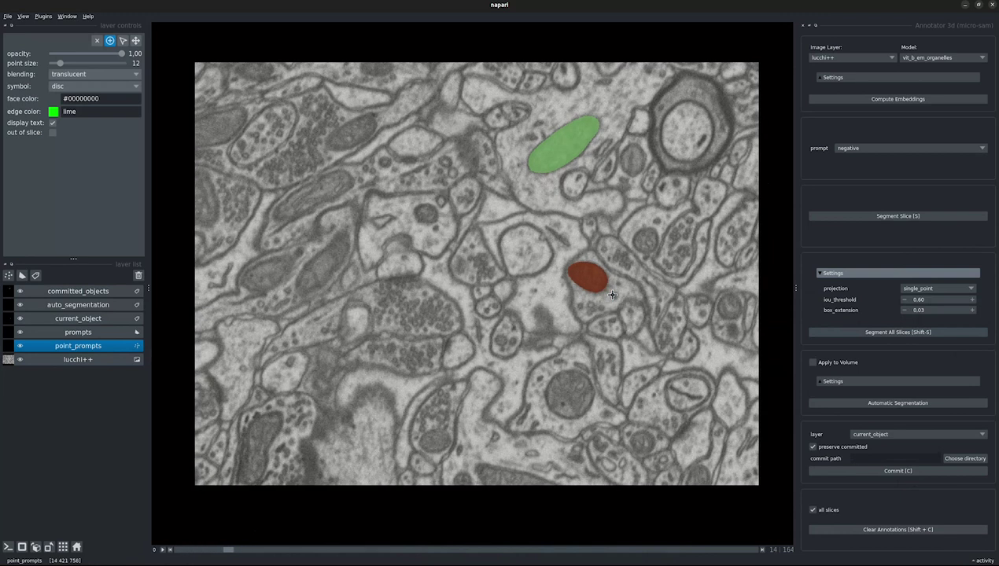
key(Left)
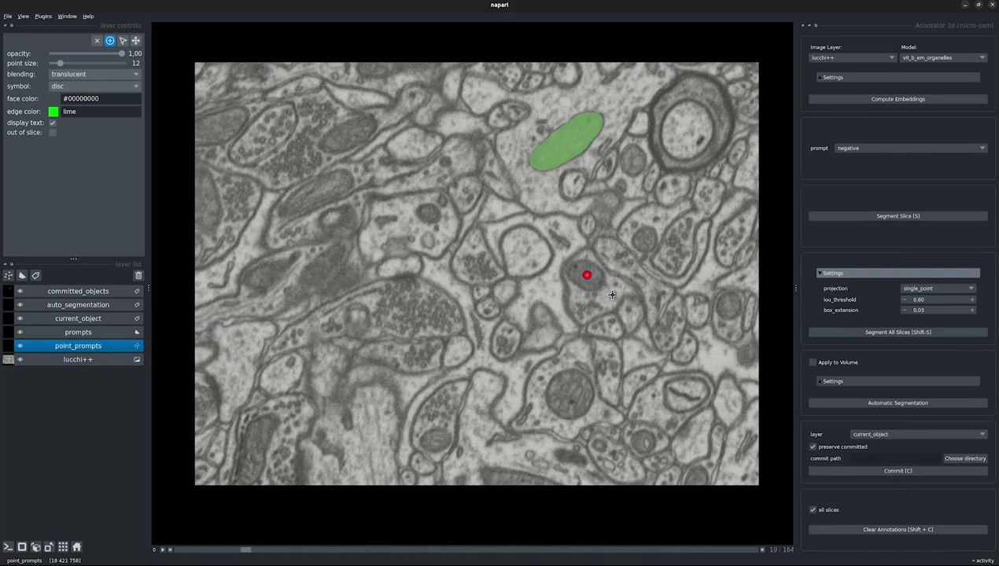
key(Left)
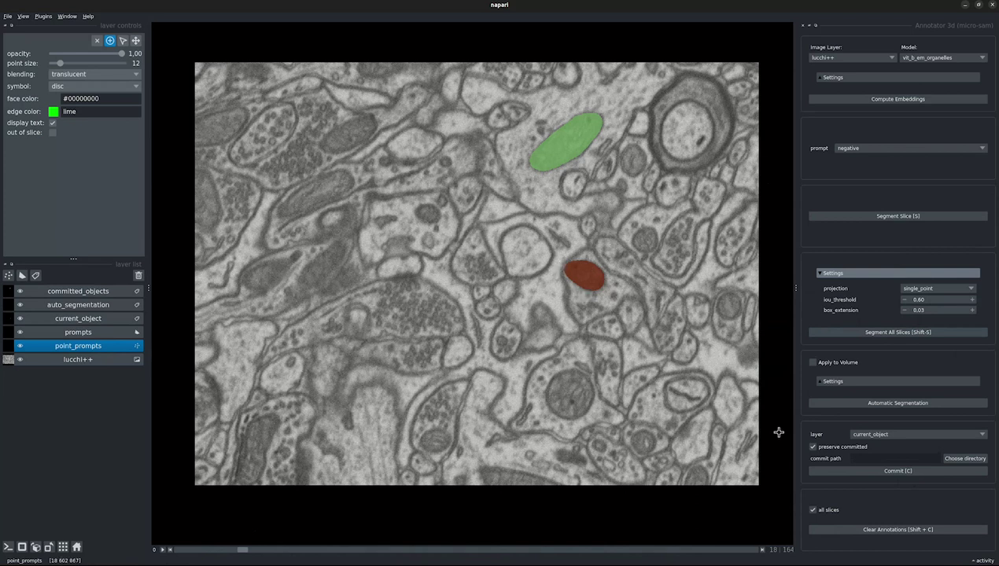
- Commit the segmented oval mitochondrion from the current_object layer and return to slice 0
click(902, 473)
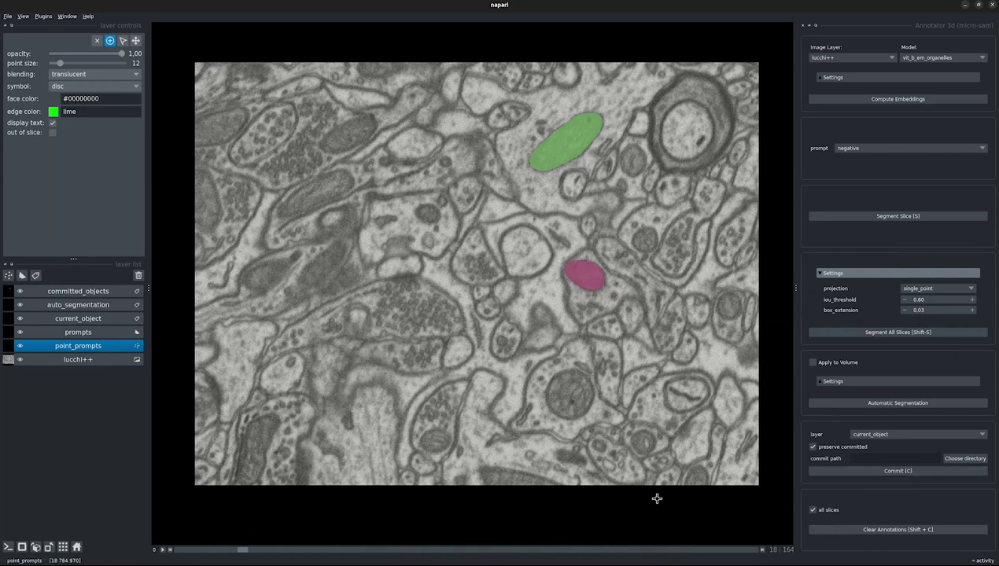
drag(244, 557, 183, 550)
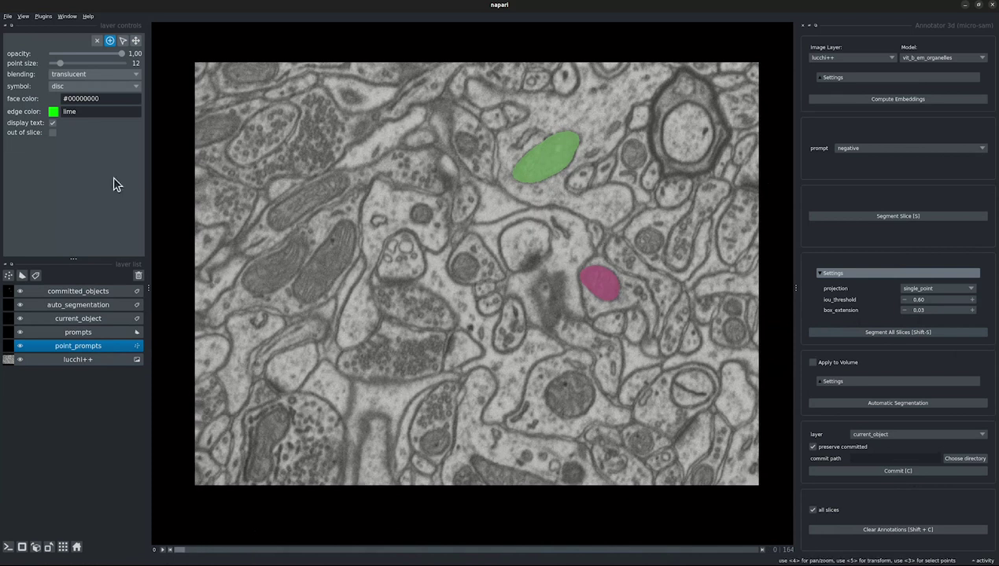
- Draw a rectangular box prompt around the large round mitochondrion in the lower part of slice 0 and segment it in that slice
click(78, 333)
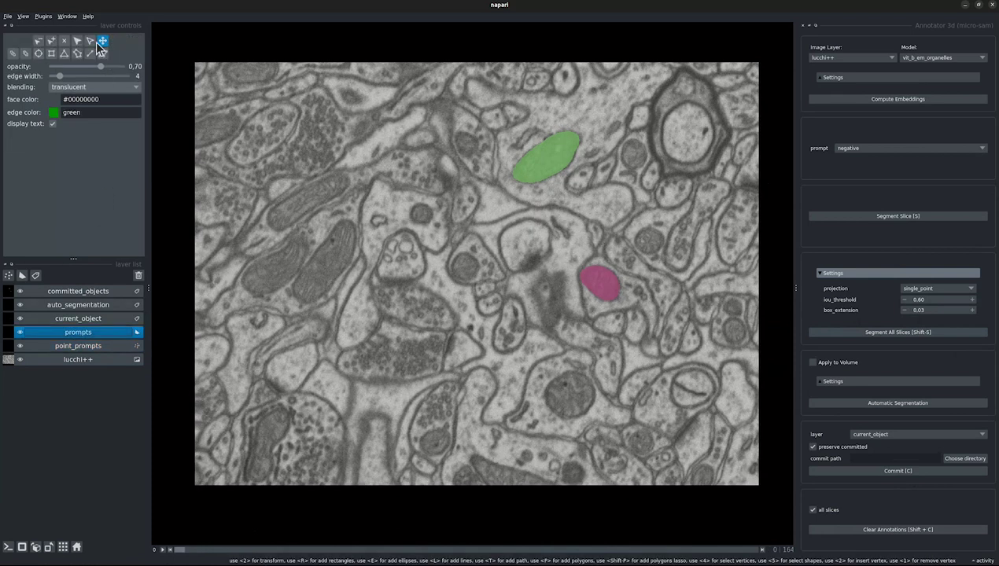
click(51, 52)
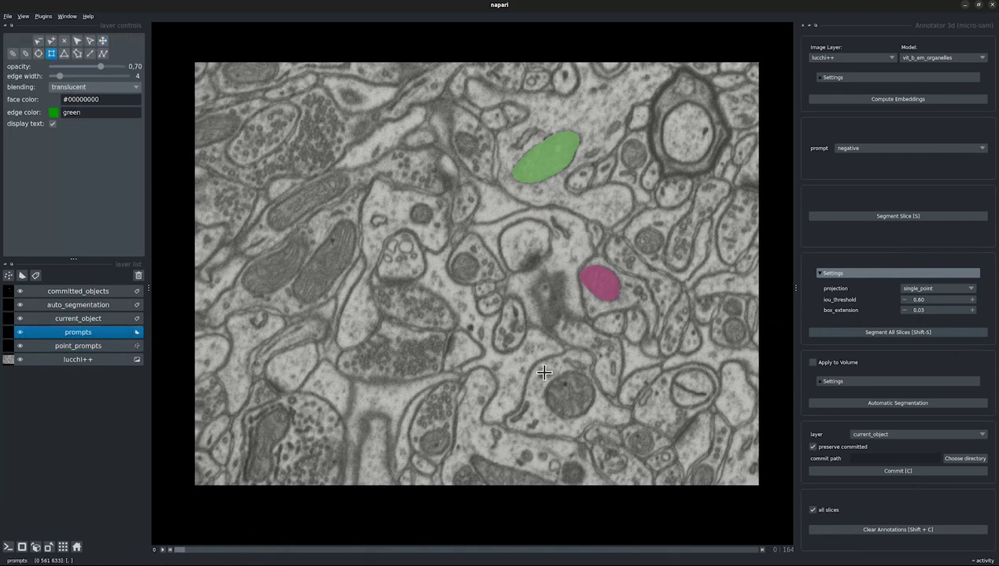
drag(537, 364, 602, 423)
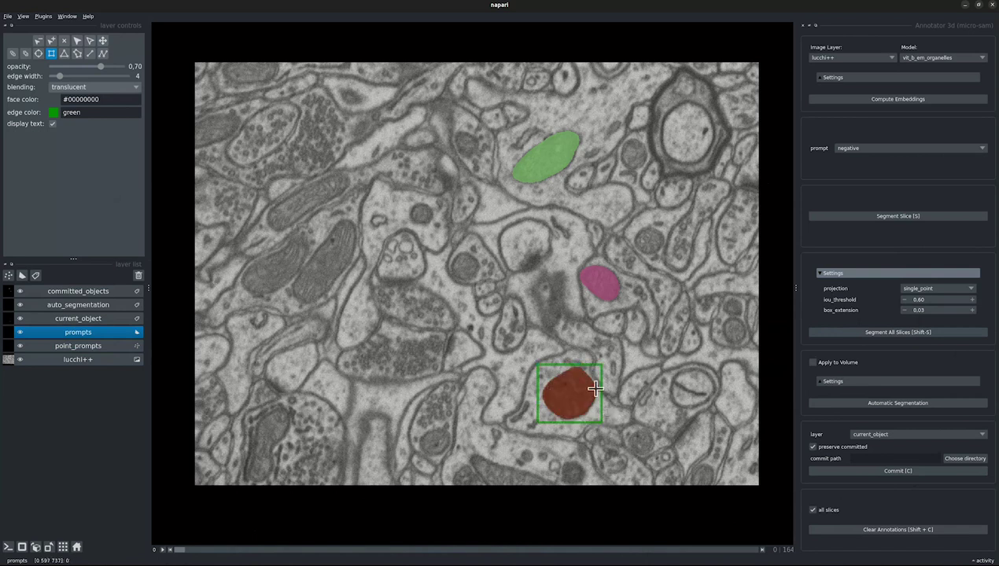
- Place a negative point prompt on the large round mitochondrion in slice 41 and segment the object in all slices
click(99, 347)
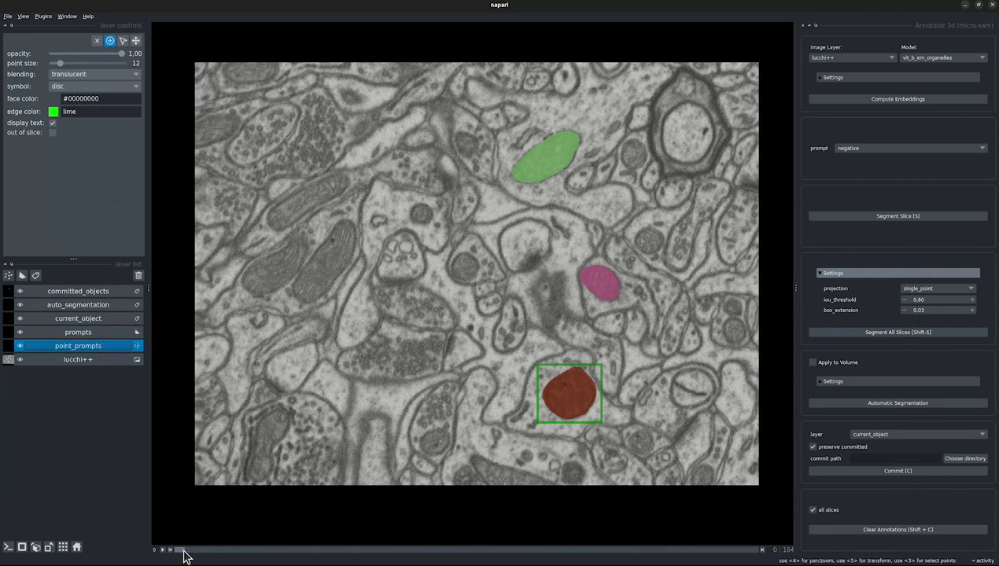
key(Right)
key(Right)
key(Right)
key(Right)
key(Right)
key(Right)
key(Right)
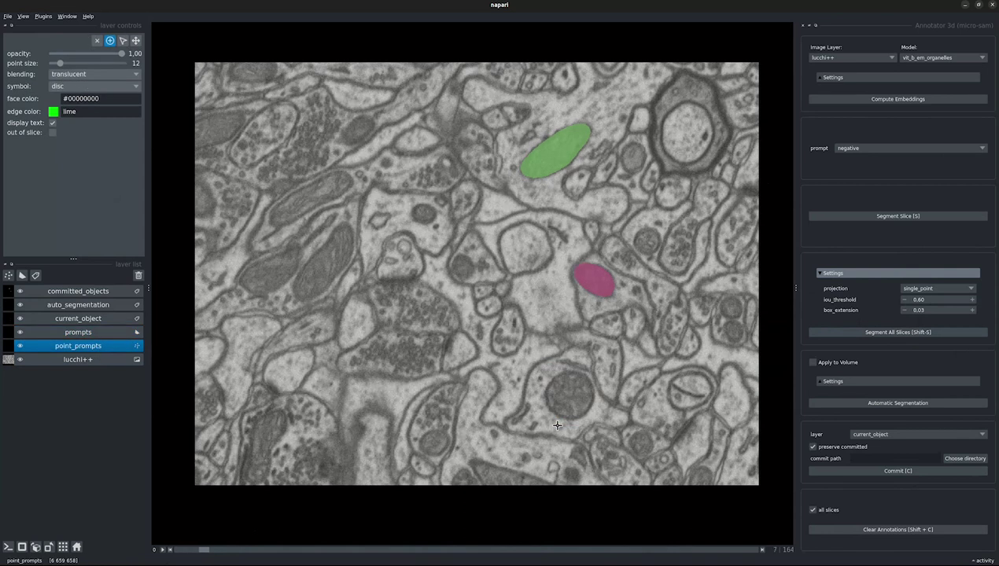
key(Right)
key(Right)
key(Right)
key(Right)
key(Right)
key(Right)
key(Right)
key(Right)
key(Right)
key(Right)
key(Right)
key(Right)
key(Right)
key(Right)
key(Right)
key(Right)
key(Right)
key(Right)
key(Right)
key(Right)
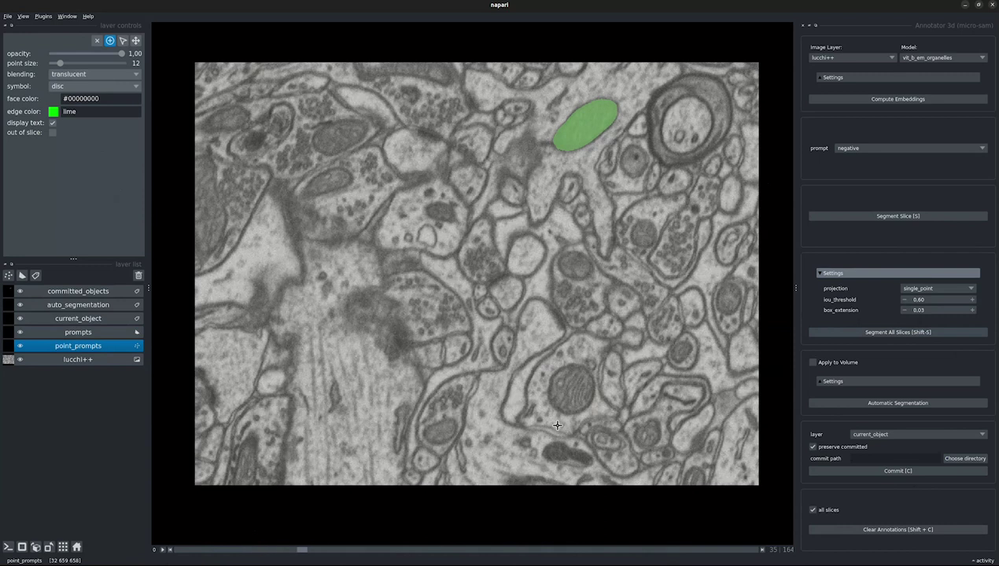
key(Right)
key(Right)
key(Right)
key(Right)
key(Right)
key(Right)
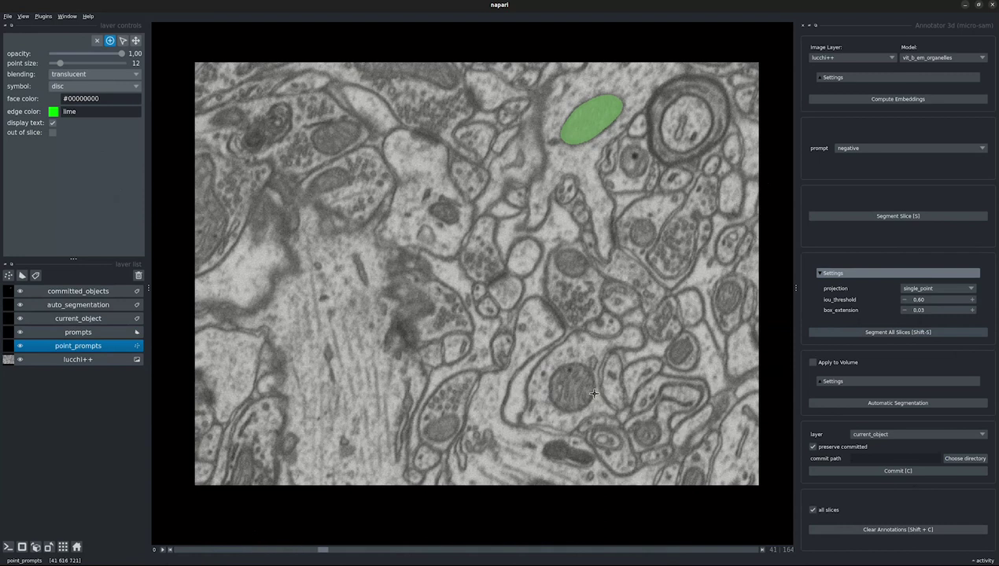
click(572, 387)
click(904, 332)
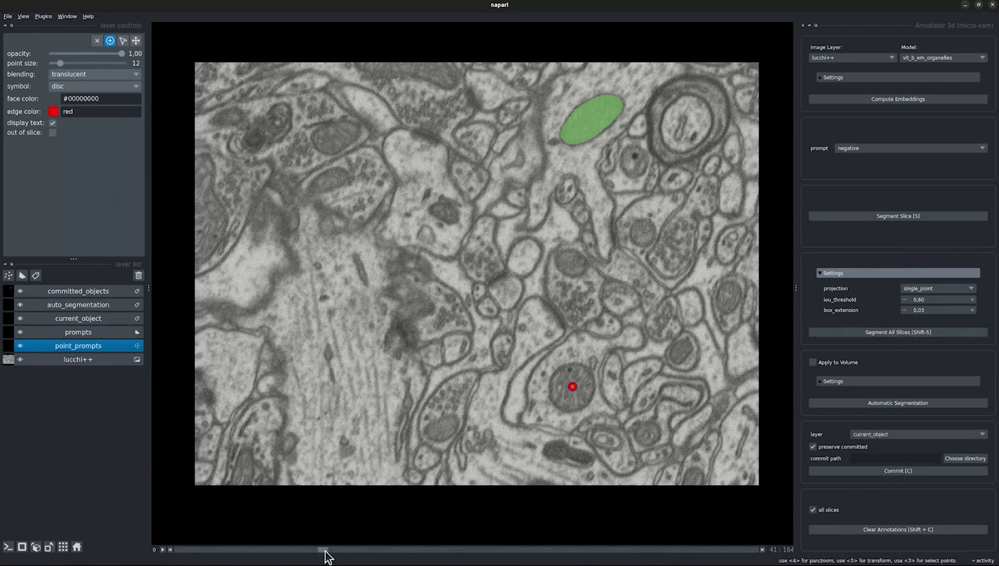
- Check the round mitochondrion's segmentation in neighbouring slices and commit it from the current_object layer
mouse_move(325, 554)
mouse_down()
mouse_move(221, 551)
mouse_move(326, 551)
mouse_up()
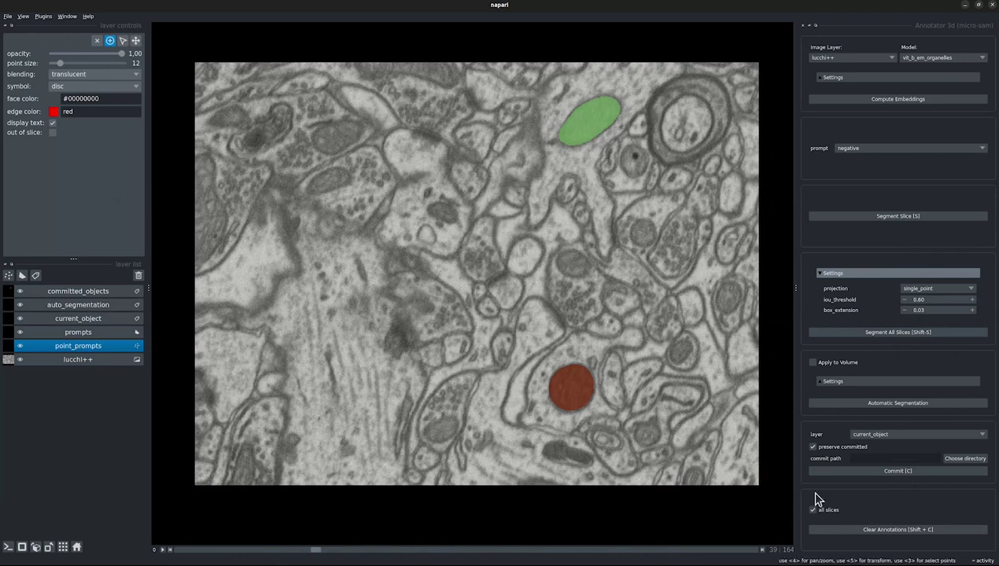
click(886, 473)
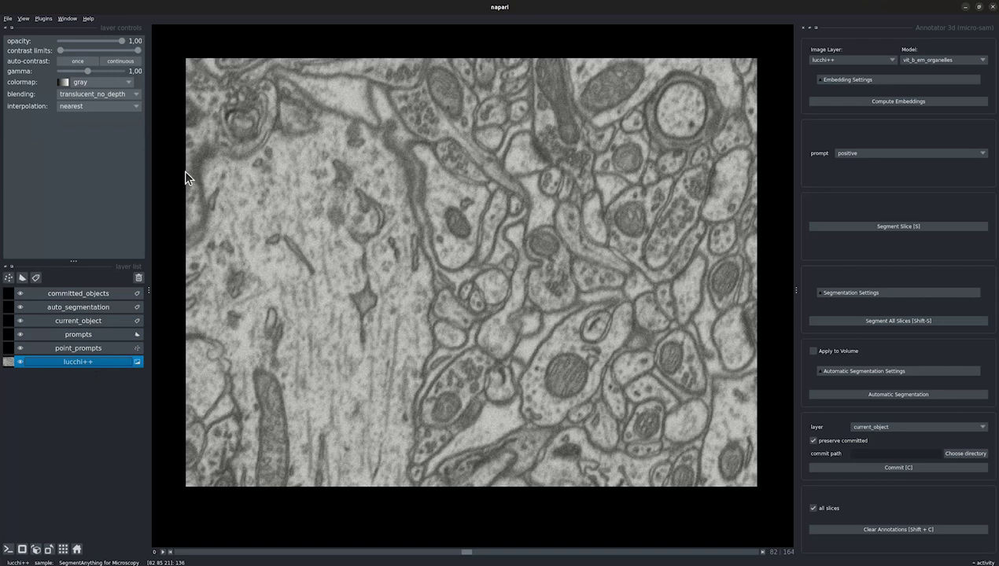
- Place a positive point prompt on the elongated mitochondrion at the lower image edge in slice 82 and segment it through the volume
click(104, 349)
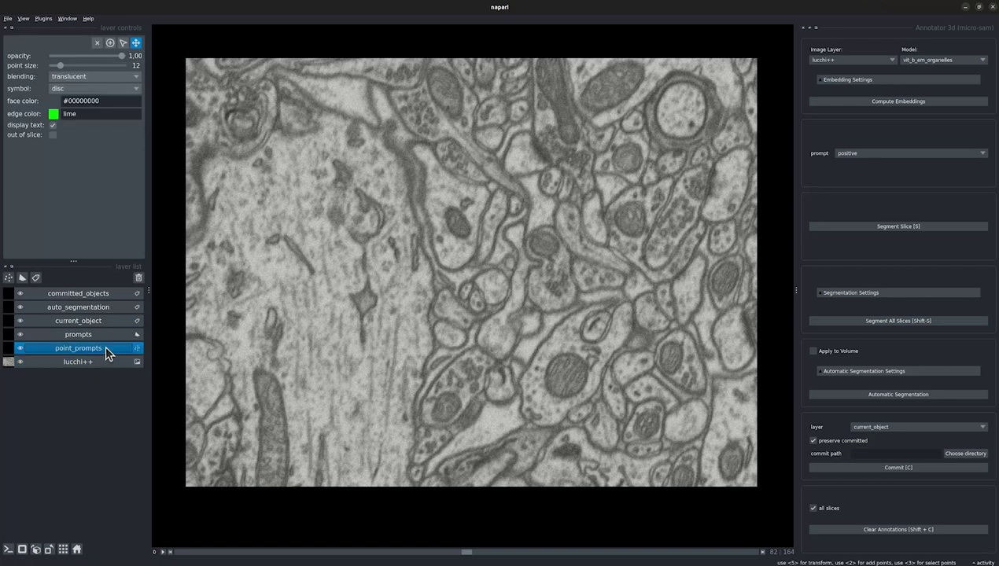
click(111, 42)
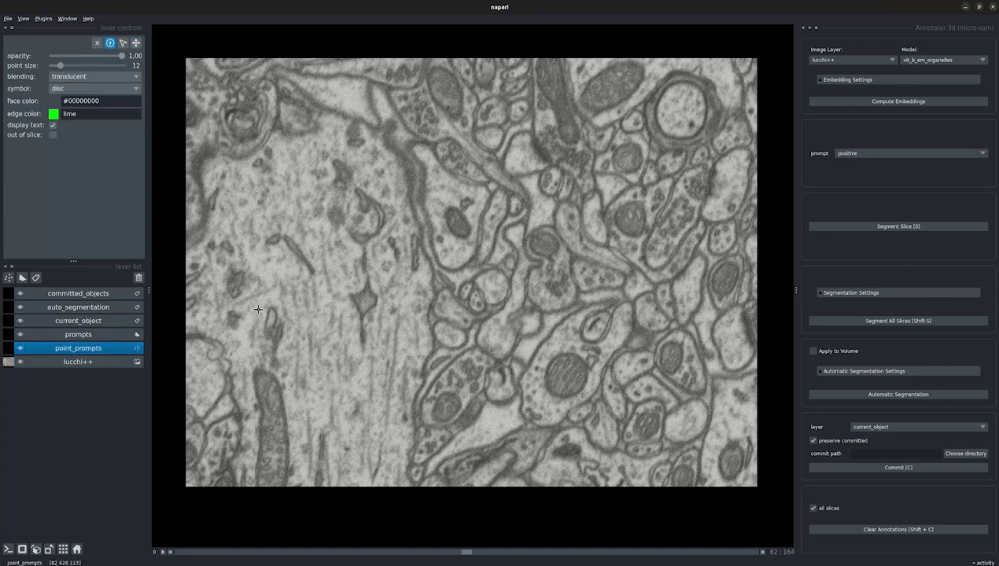
key(Right)
key(Right)
key(Right)
key(Right)
key(Right)
key(Right)
key(Right)
key(Right)
key(Right)
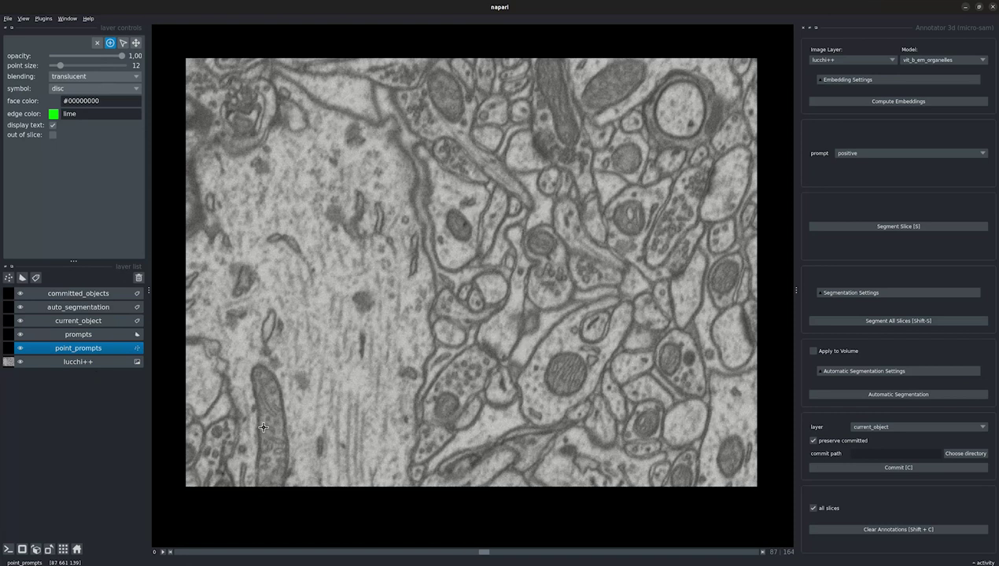
key(Left)
key(Left)
key(Left)
key(Left)
key(Left)
key(Left)
key(Left)
key(Left)
key(Left)
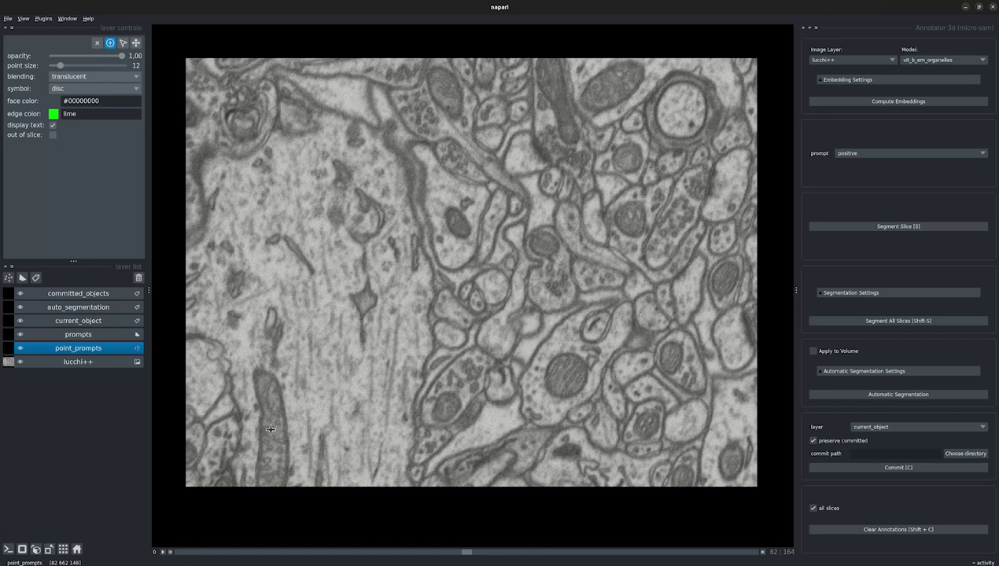
click(275, 445)
key(s)
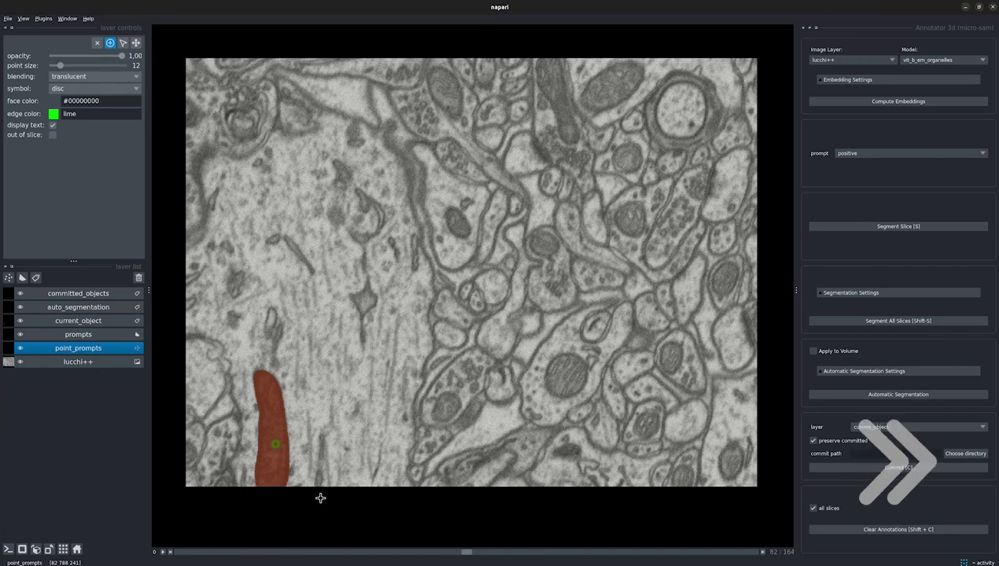
- Review the elongated mitochondrion's segmentation in the slices below 82, comparing slice 74 with the current_object layer hidden and shown
key(Left)
key(Left)
key(Left)
key(Left)
key(Left)
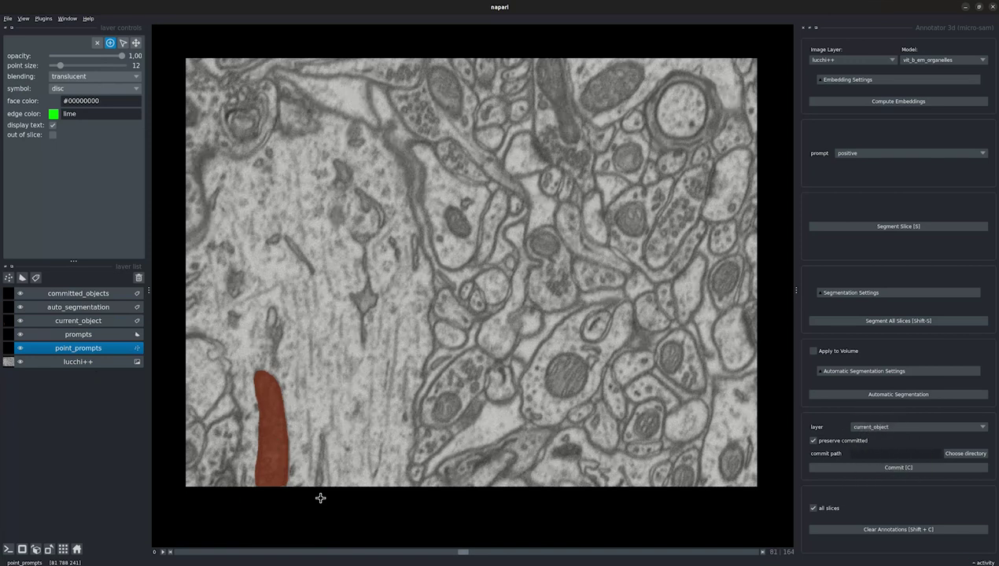
key(Left)
key(Left)
key(Left)
key(Left)
key(Left)
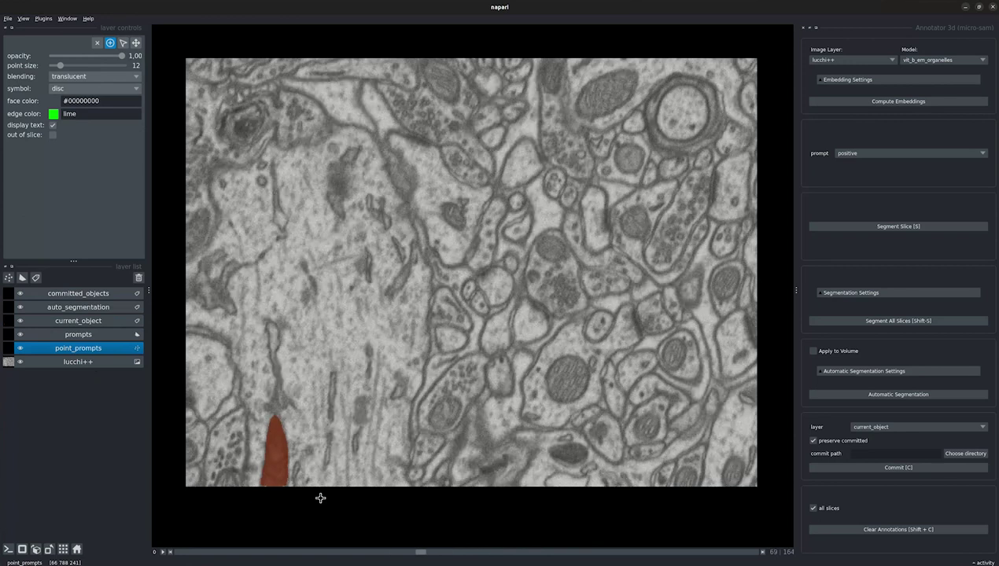
key(Right)
key(Right)
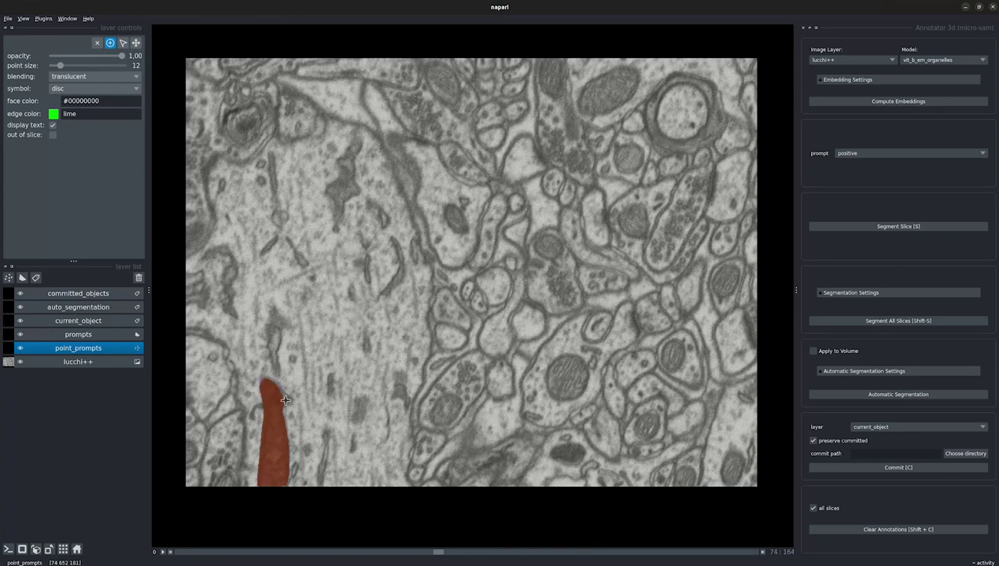
click(20, 321)
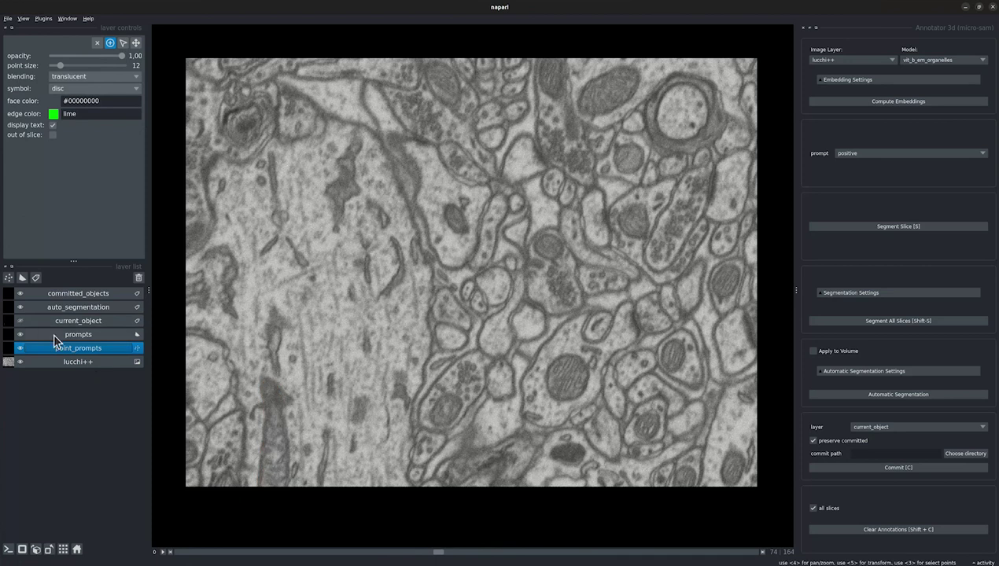
click(20, 321)
- Correct the segmentation in slice 73 with a positive point on the elongated mitochondrion and a negative point on the dark area above it
key(Right)
key(Right)
key(Right)
key(Left)
key(Left)
key(Left)
key(Left)
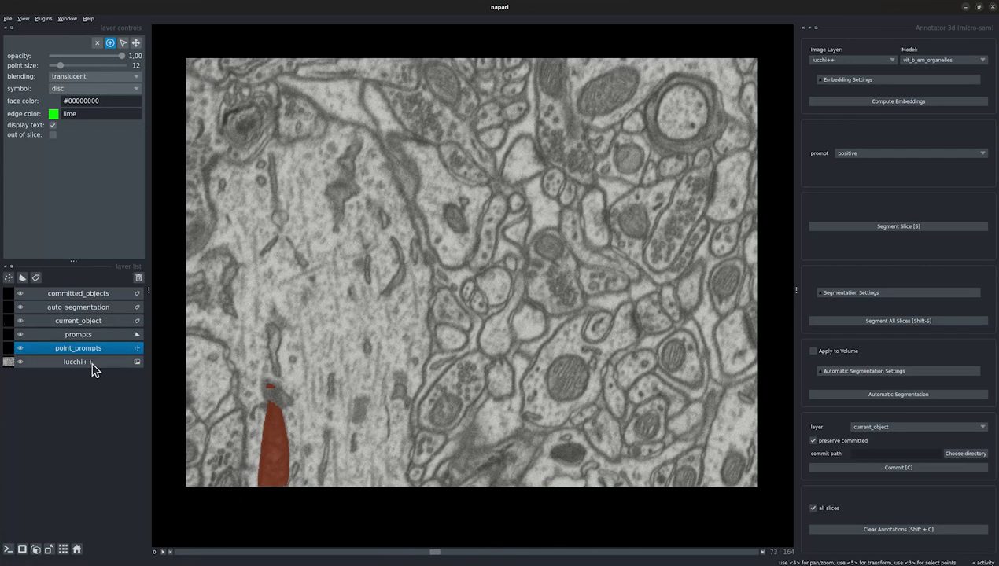
click(273, 454)
key(s)
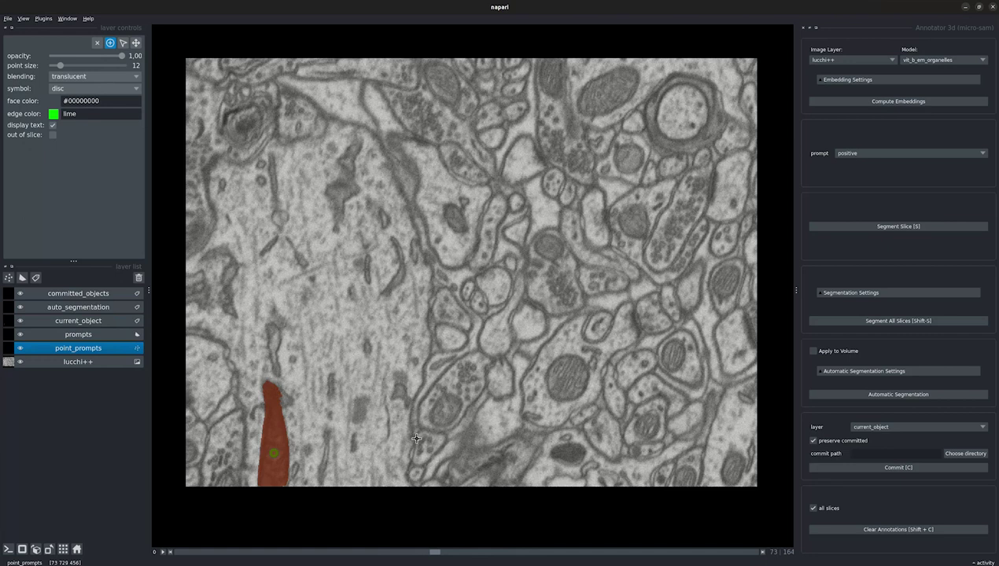
key(t)
click(268, 396)
key(s)
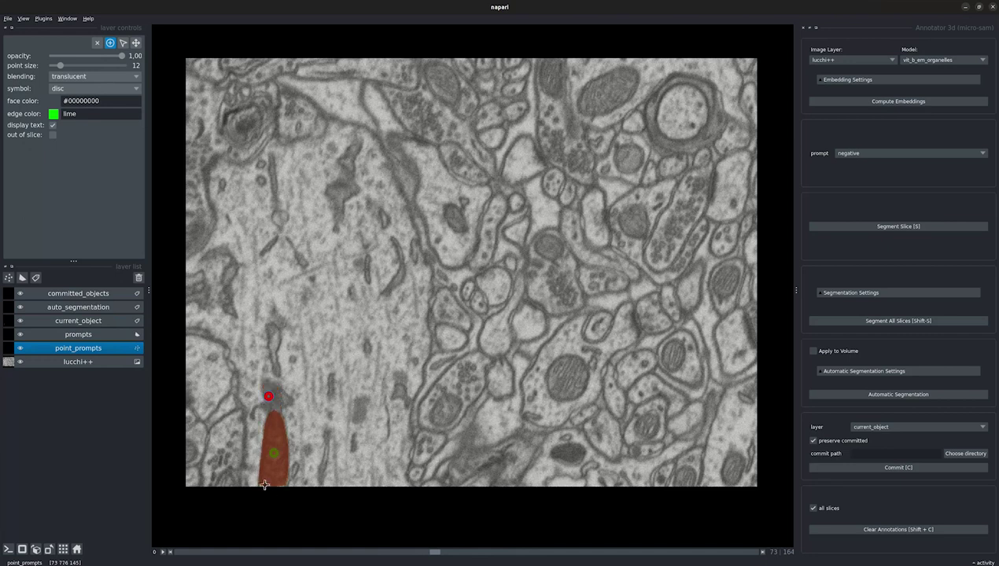
- Correct slice 74 with a positive point on the mitochondrion's body and a negative point at its upper tip, and resegment the slice
key(Right)
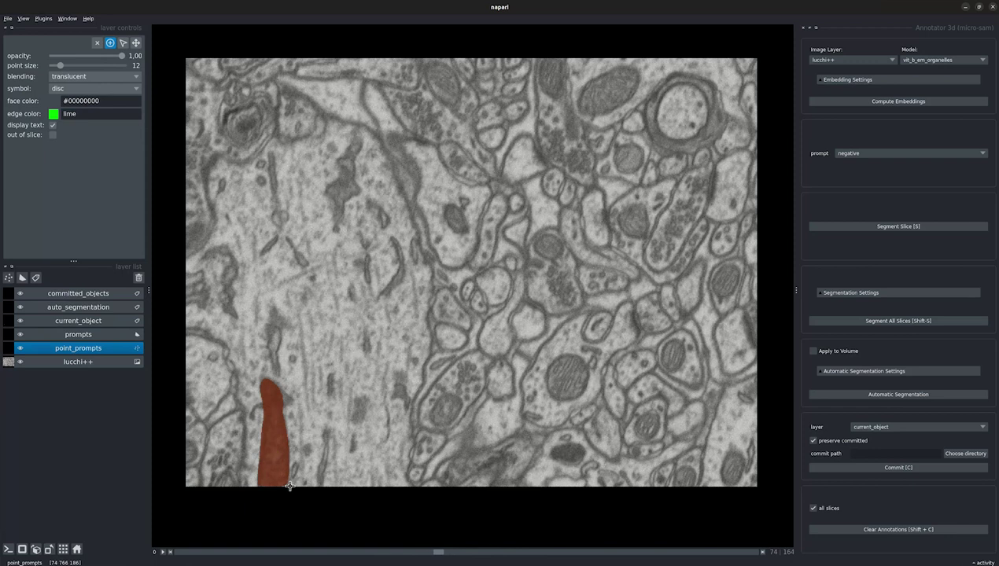
key(t)
click(270, 400)
key(t)
key(s)
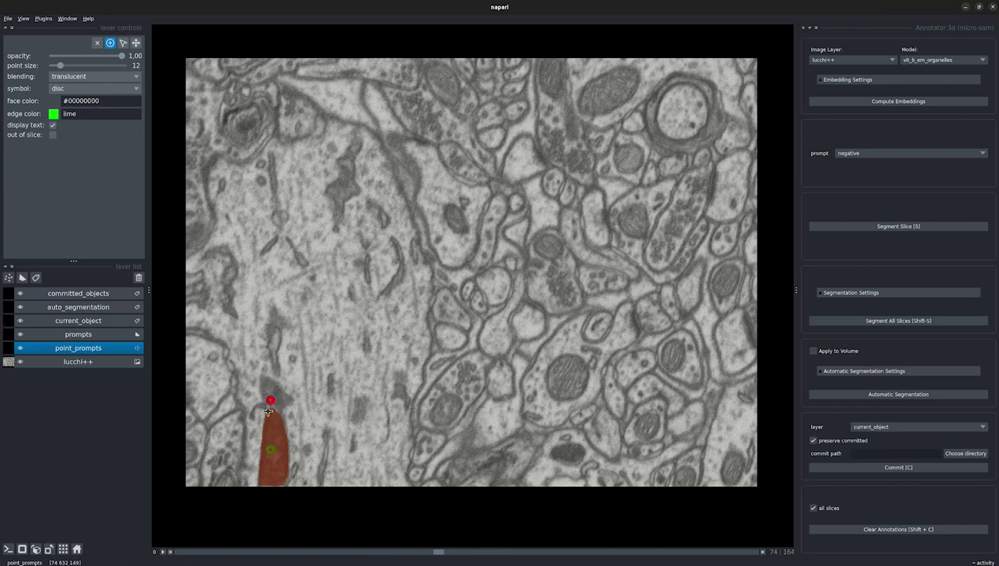
- Correct slice 72 with a positive point on the mitochondrion's body and a negative point at its upper tip, and set the prompt back to positive
key(Left)
key(Left)
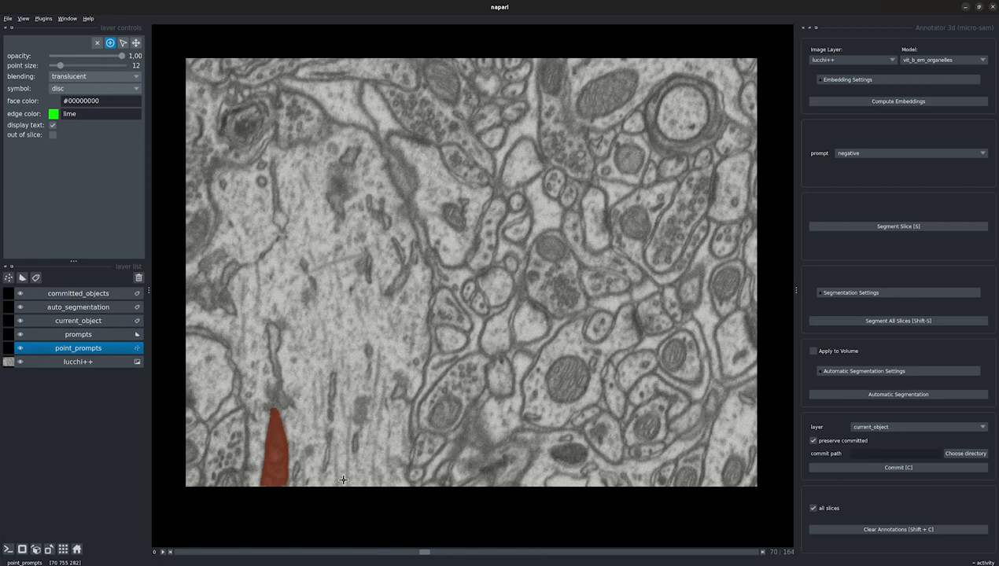
key(Right)
key(Left)
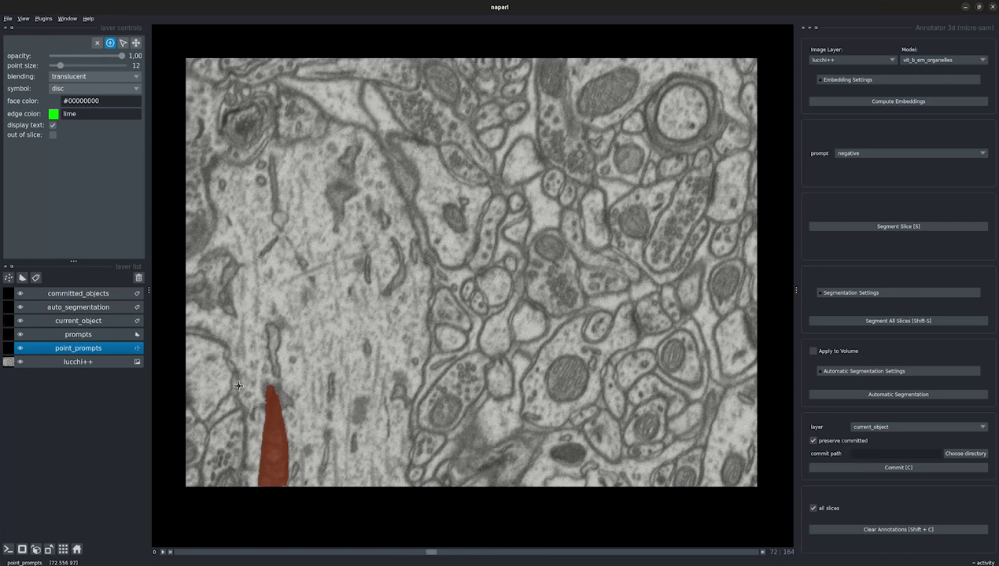
click(271, 454)
key(t)
click(270, 396)
key(t)
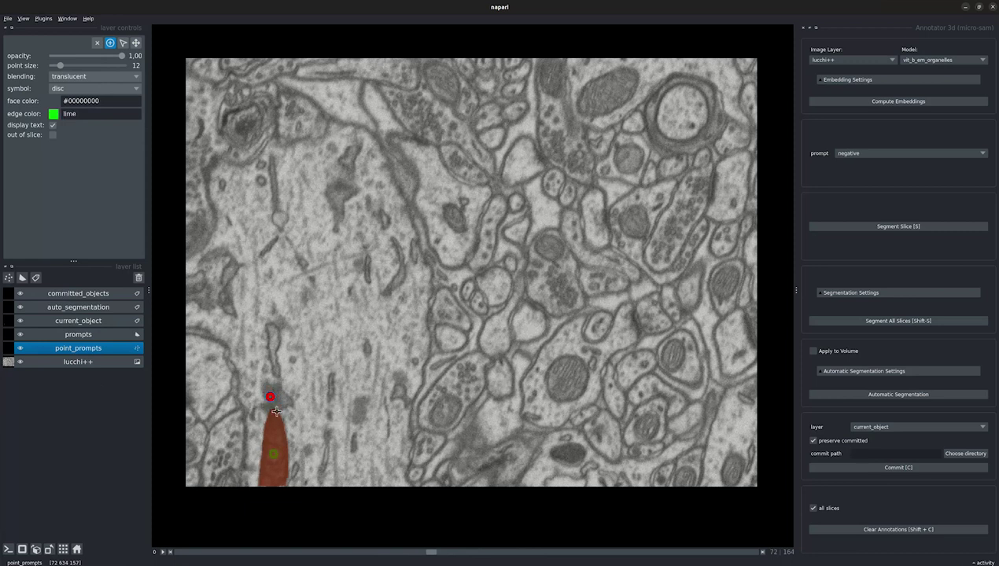
click(275, 466)
key(t)
- Review the corrected segmentation up to slice 85 and commit the elongated mitochondrion from the current_object layer
key(Right)
key(Right)
key(Right)
key(Right)
key(Right)
key(Right)
key(Right)
key(Right)
key(Right)
key(Right)
key(Right)
key(Right)
key(Right)
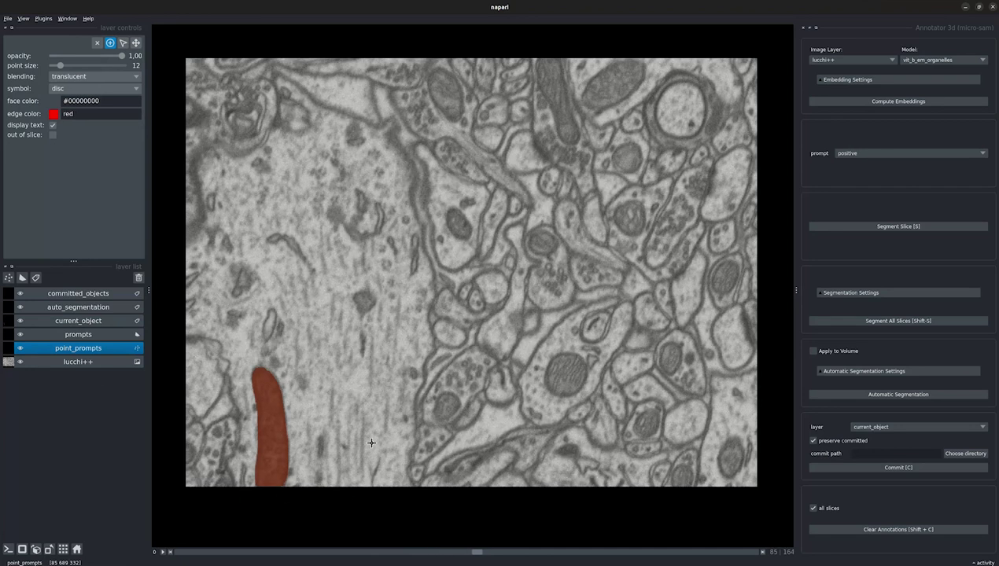
key(Left)
key(Left)
key(Left)
key(Left)
key(c)
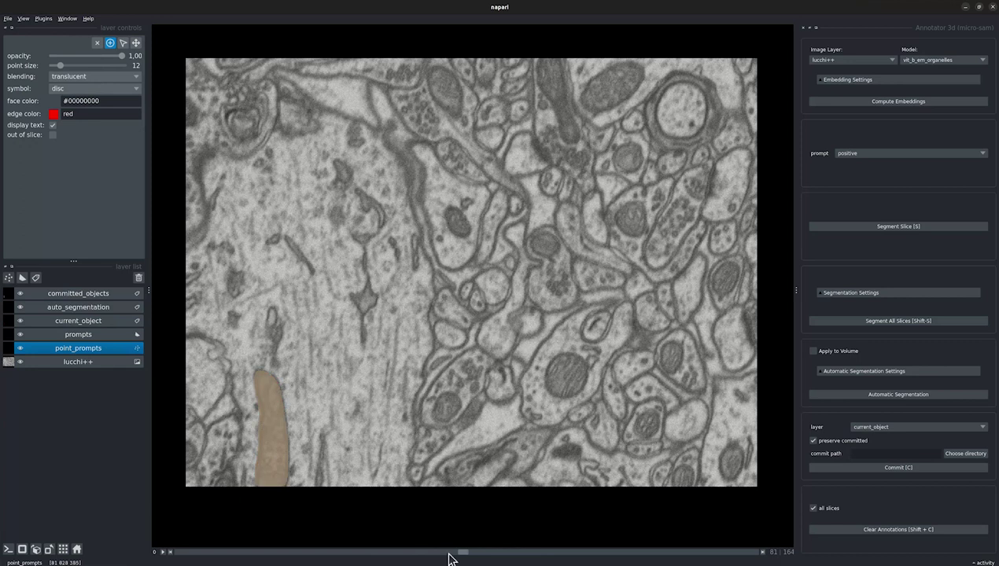
- Examine the committed elongated mitochondrion from slice 112 back to slice 94
drag(462, 558, 572, 564)
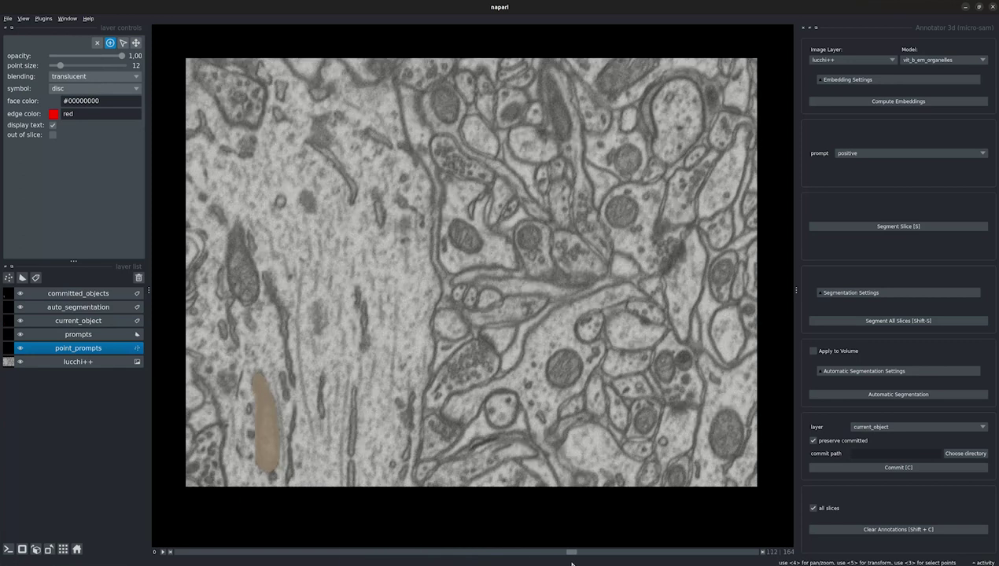
key(Left)
key(Left)
key(Left)
key(Left)
key(Left)
key(Left)
key(Left)
key(Left)
key(Left)
key(Left)
key(Left)
key(Left)
key(Left)
key(Left)
key(Left)
key(Left)
key(Left)
key(Left)
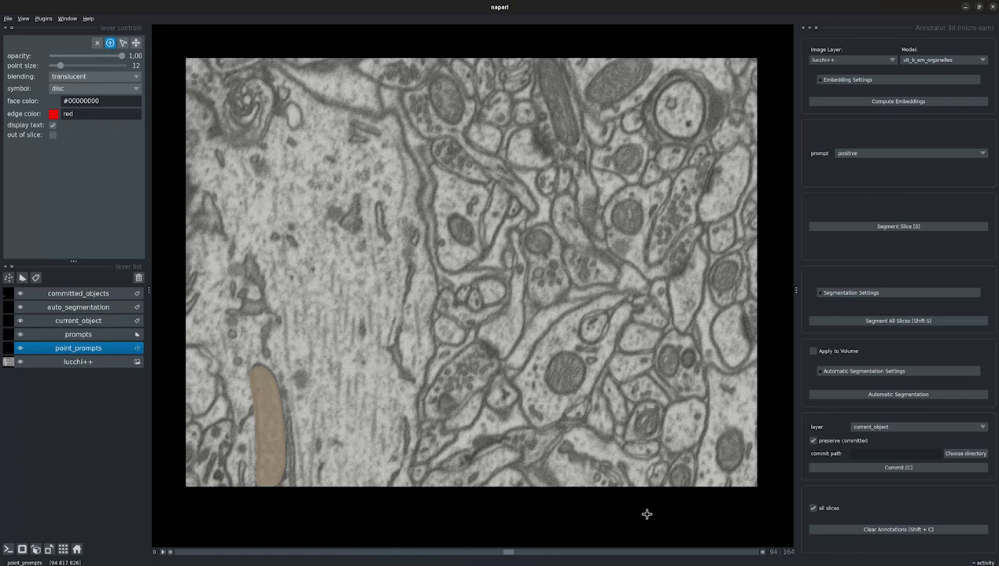